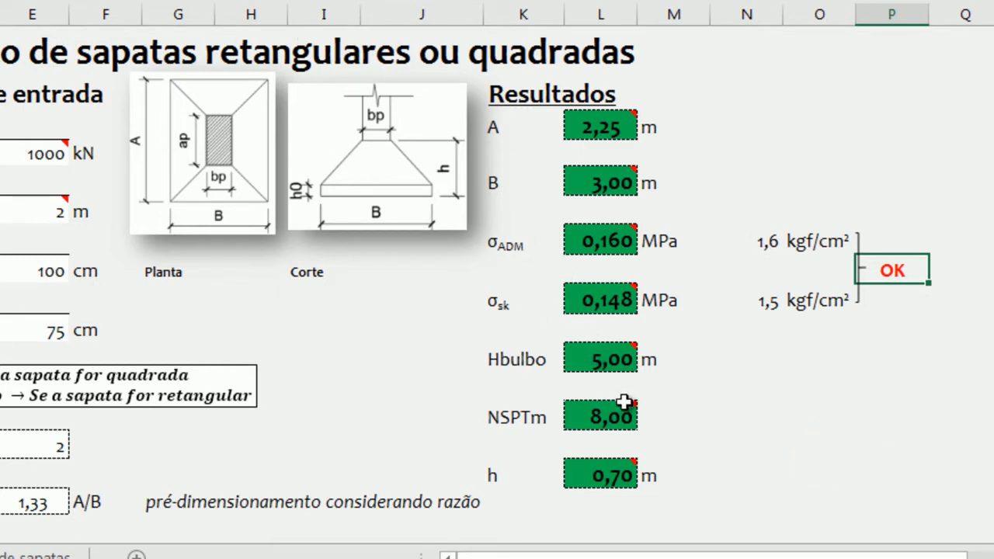
# Highlight the admissible stress σADM result cell with a yellow fill.
pyautogui.click(588, 237)
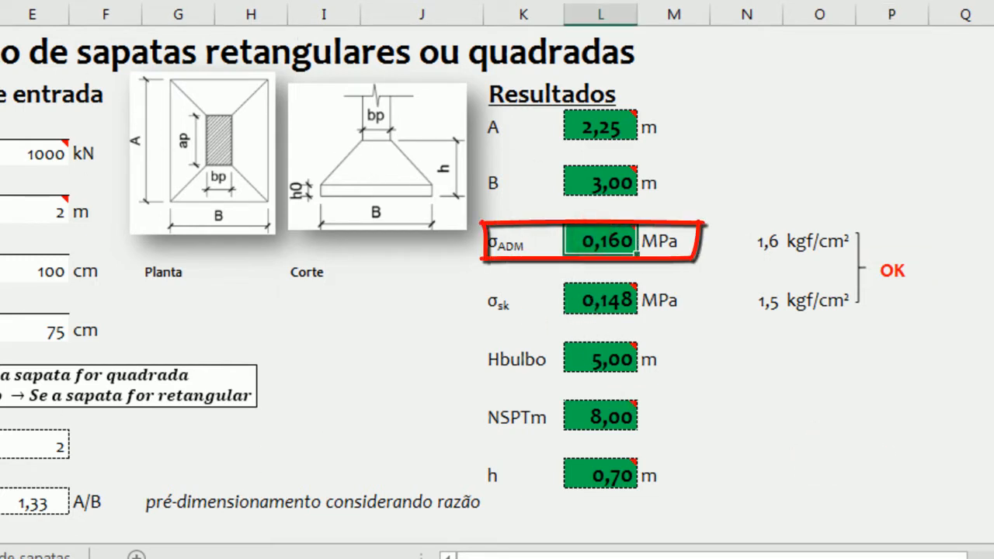
pyautogui.click(509, 313)
pyautogui.click(619, 246)
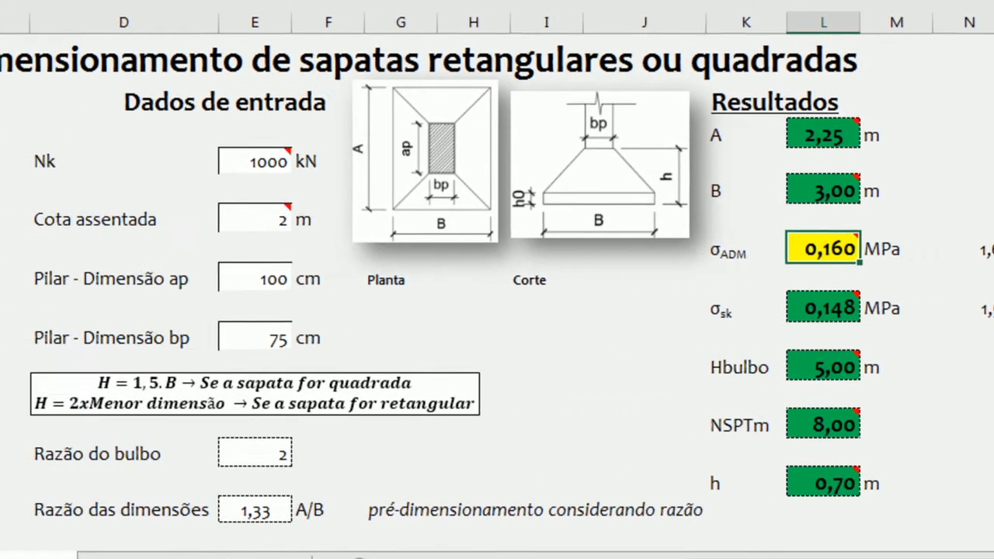
# Review the load-capacity iterations in the Memorial de cálculo through Iteração 06, and compare its T2 stress with the σADM result.
pyautogui.scroll(-5, 277, 260)
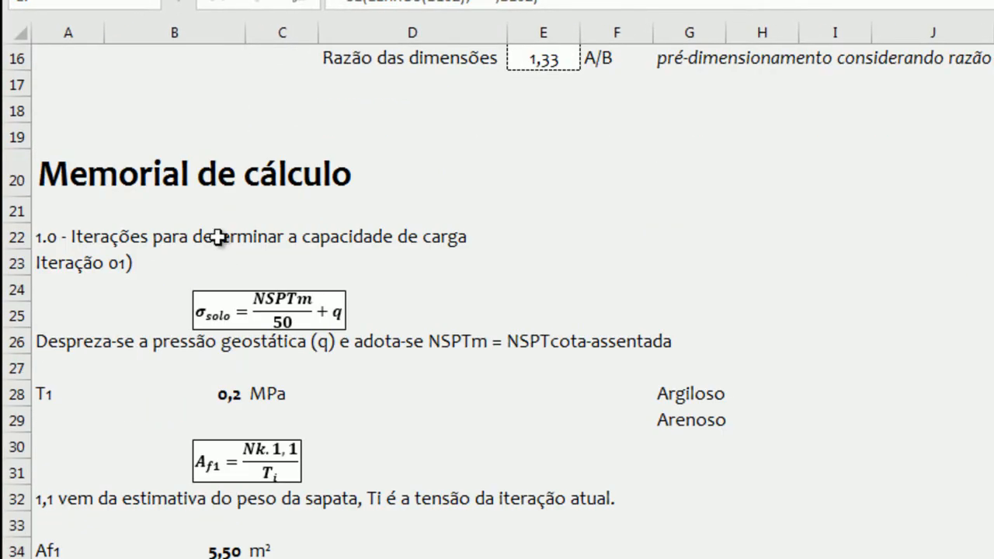
pyautogui.scroll(-11, 166, 182)
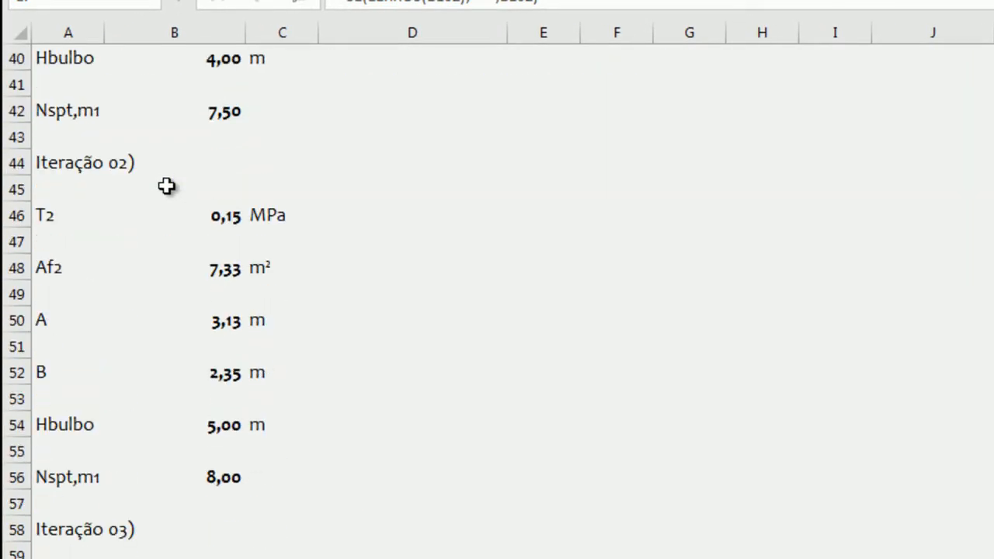
pyautogui.scroll(-14, 166, 185)
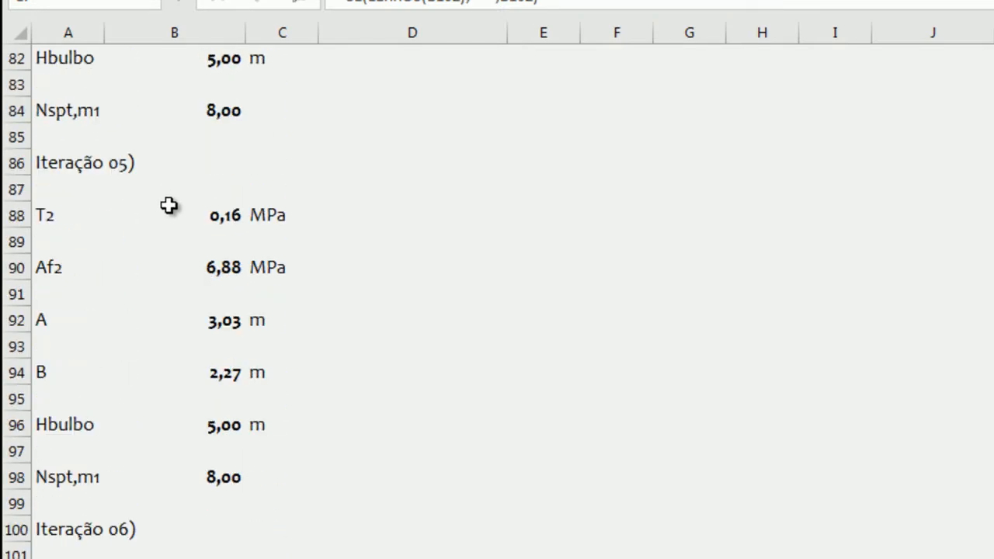
pyautogui.scroll(-2, 168, 204)
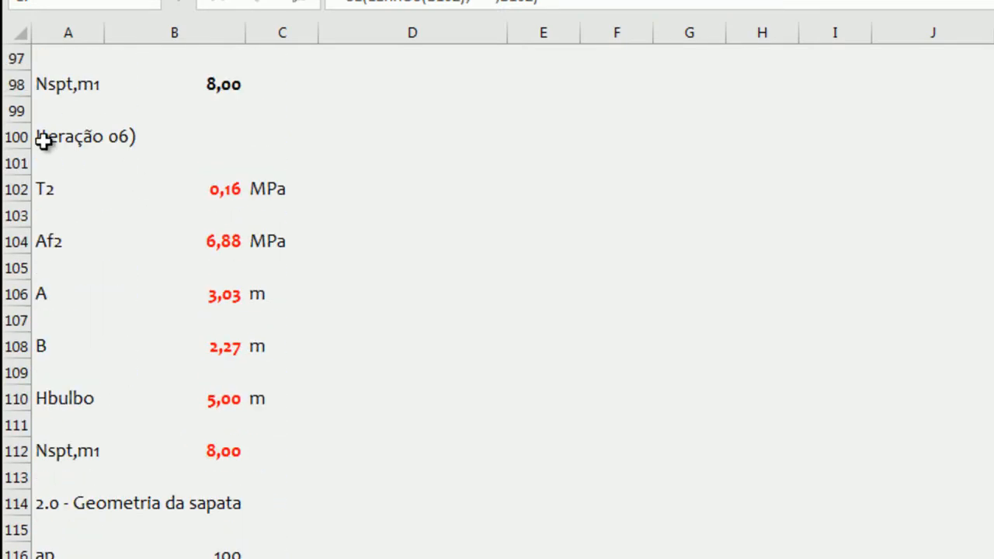
pyautogui.scroll(-1, 204, 168)
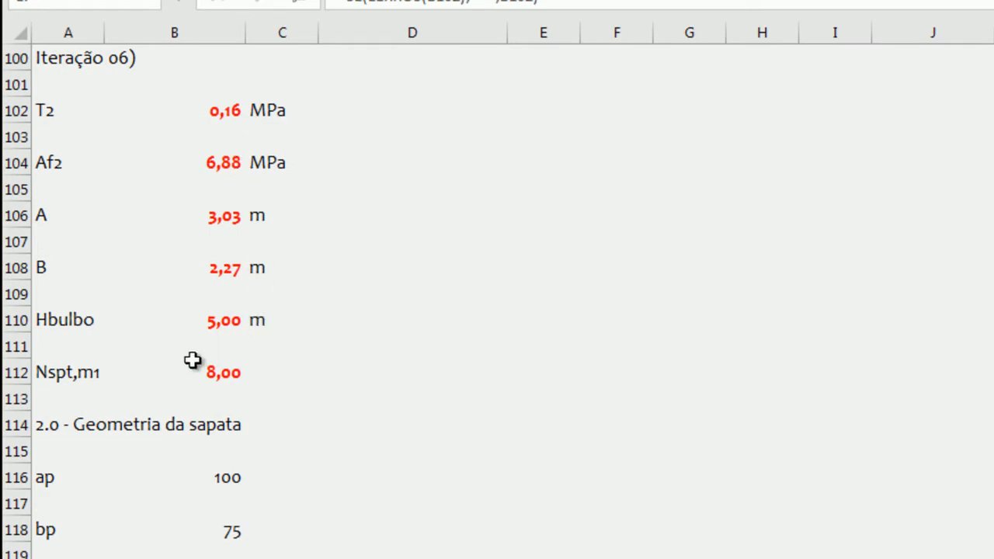
pyautogui.scroll(1, 195, 334)
pyautogui.click(222, 193)
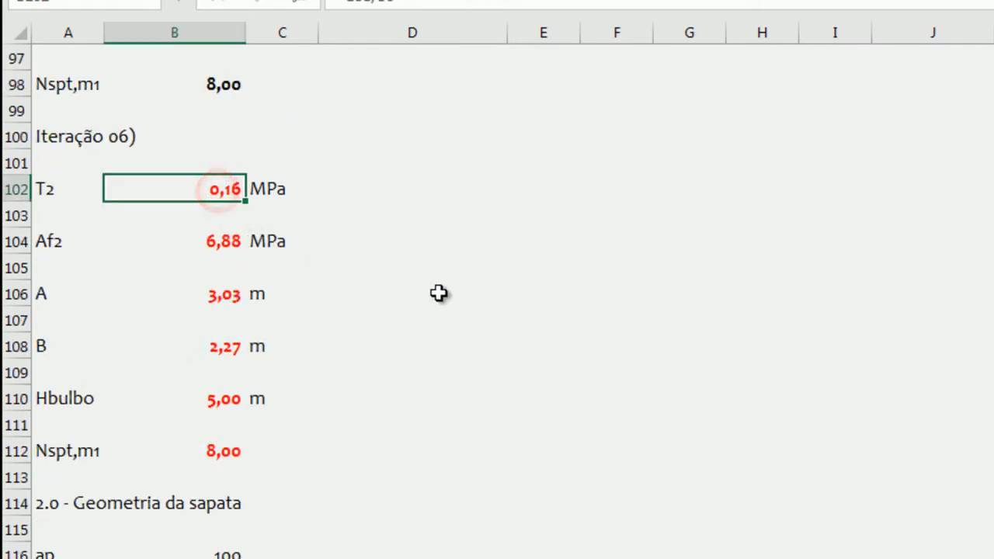
pyautogui.moveTo(992, 256); pyautogui.dragTo(992, 55)
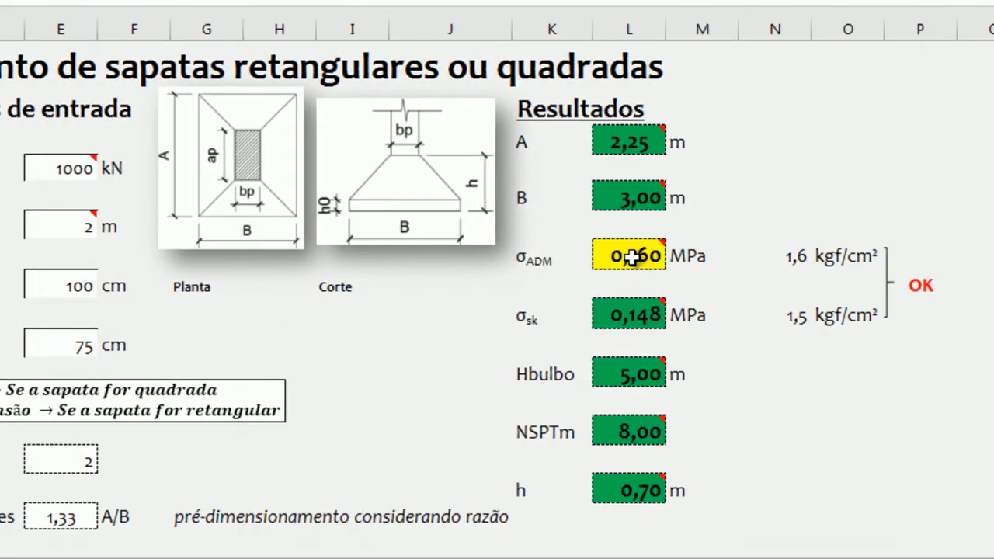
pyautogui.moveTo(633, 258)
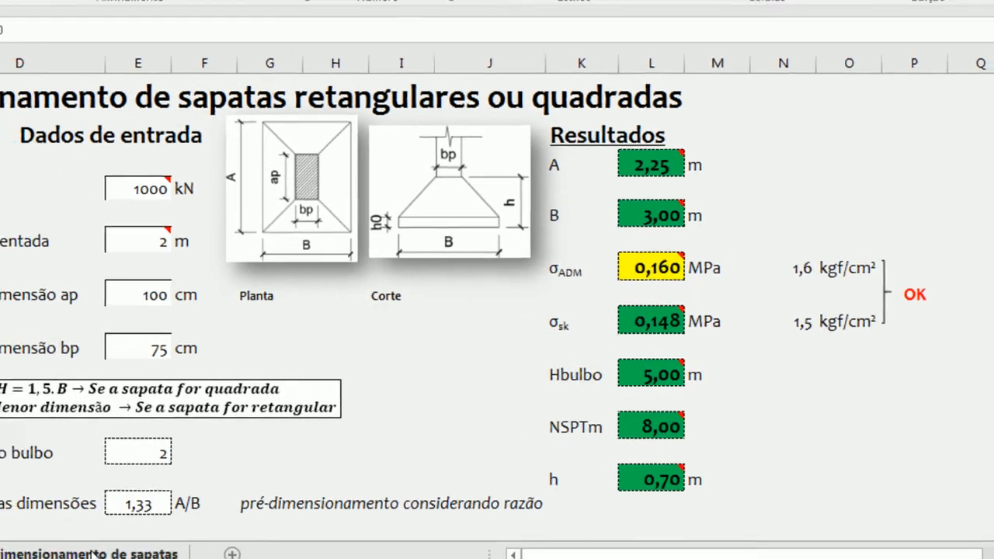
# On the Dimensionamento de sapatas sheet, set the soil's admissible stress σADM to 0,16 MPa.
pyautogui.click(312, 502)
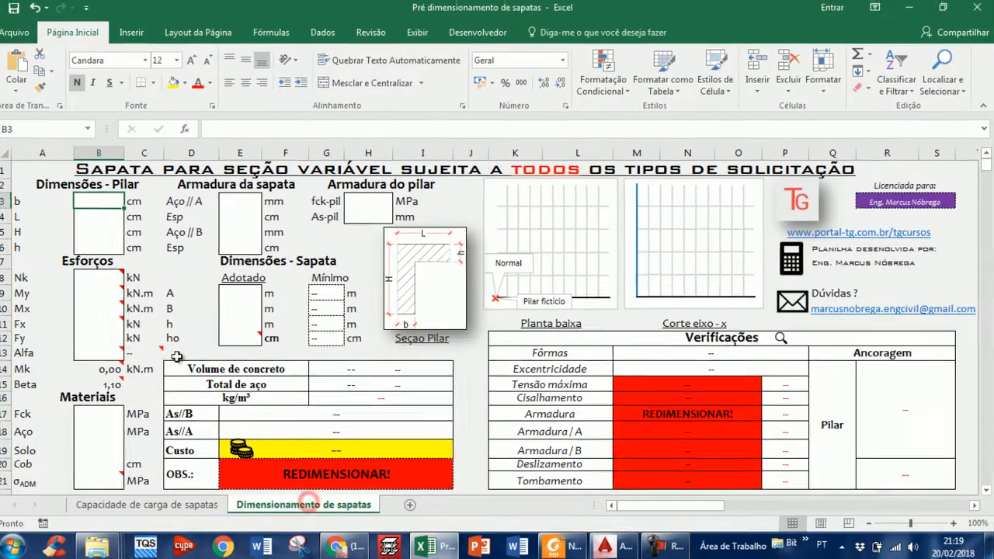
pyautogui.click(106, 479)
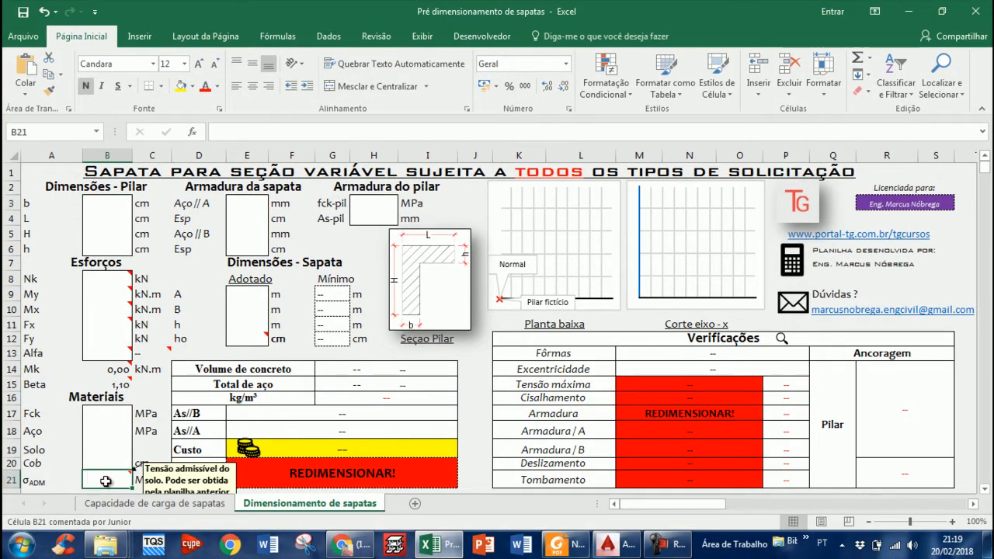
pyautogui.write('0,16')
pyautogui.press('Return')
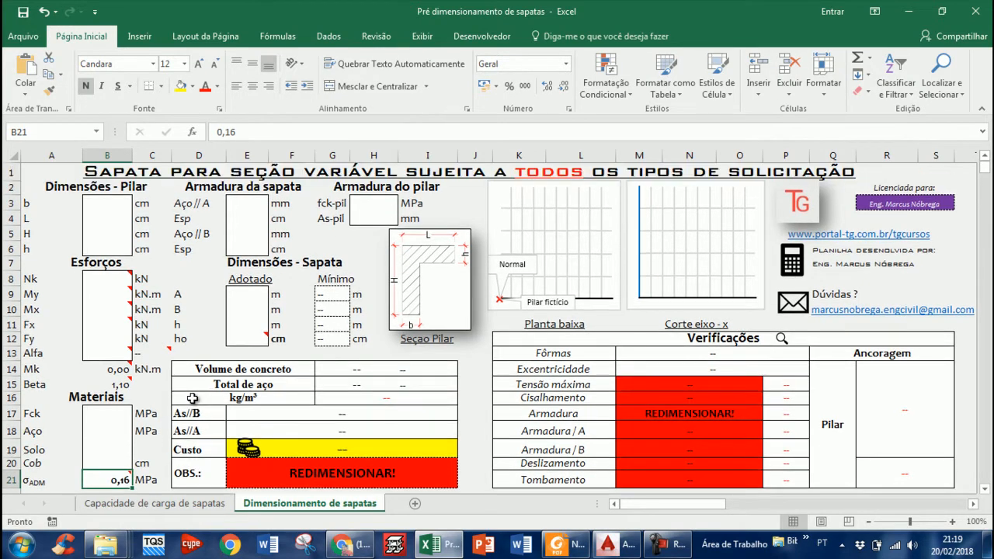
# Enter the column dimensions from the AutoCAD drawing in the Excel sheet: b 25, L 100, H 75 and h 25 cm.
pyautogui.click(113, 204)
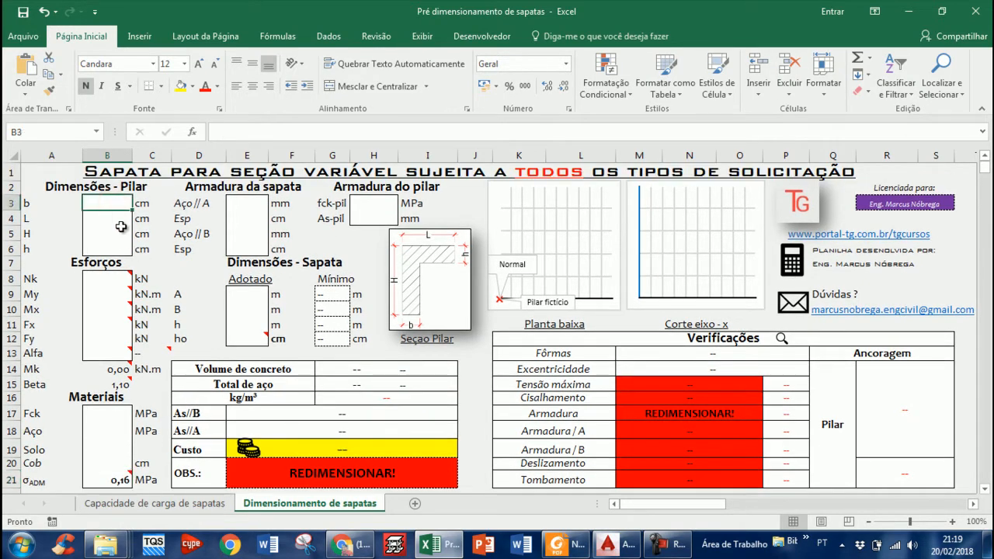
pyautogui.hotkey('alt', 'Tab')
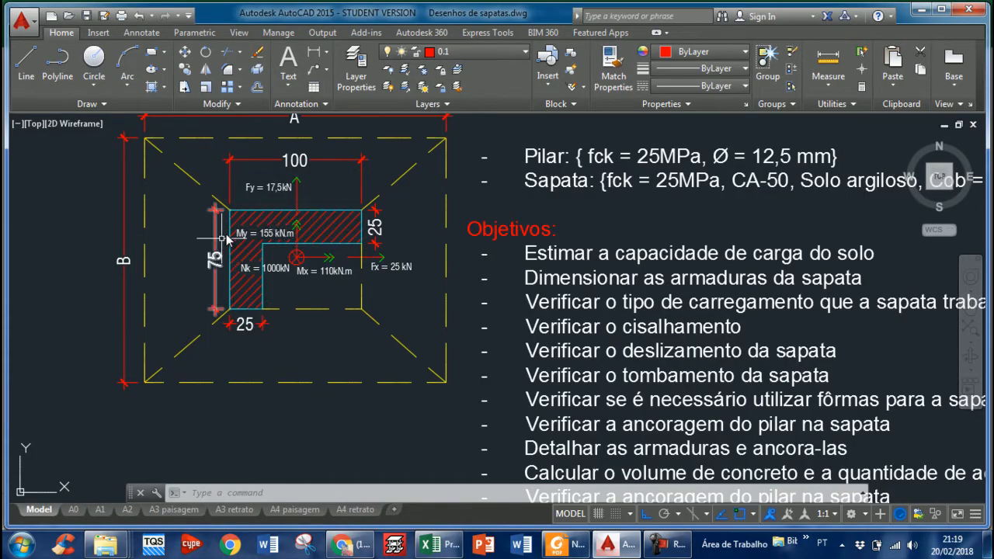
pyautogui.hotkey('alt', 'Tab')
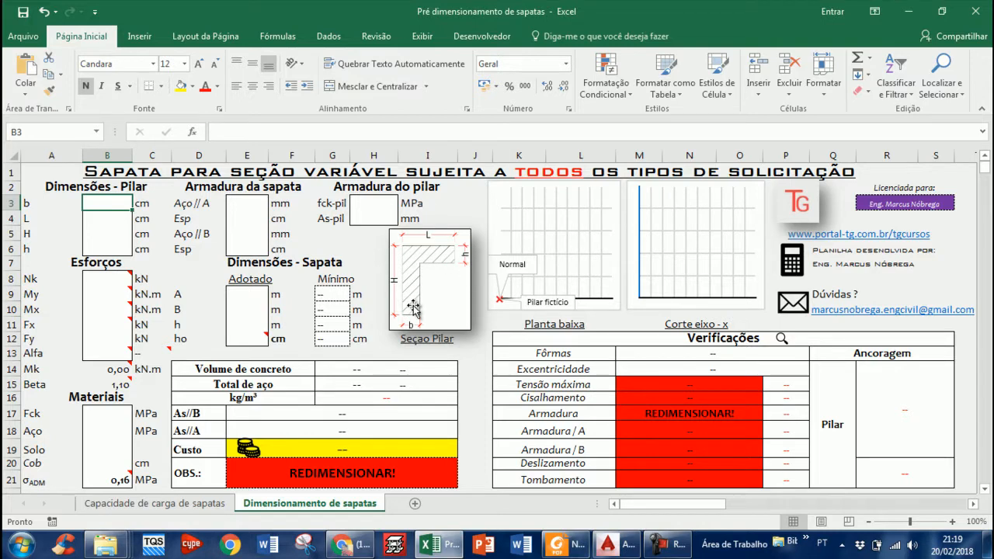
pyautogui.write('25')
pyautogui.press('Return')
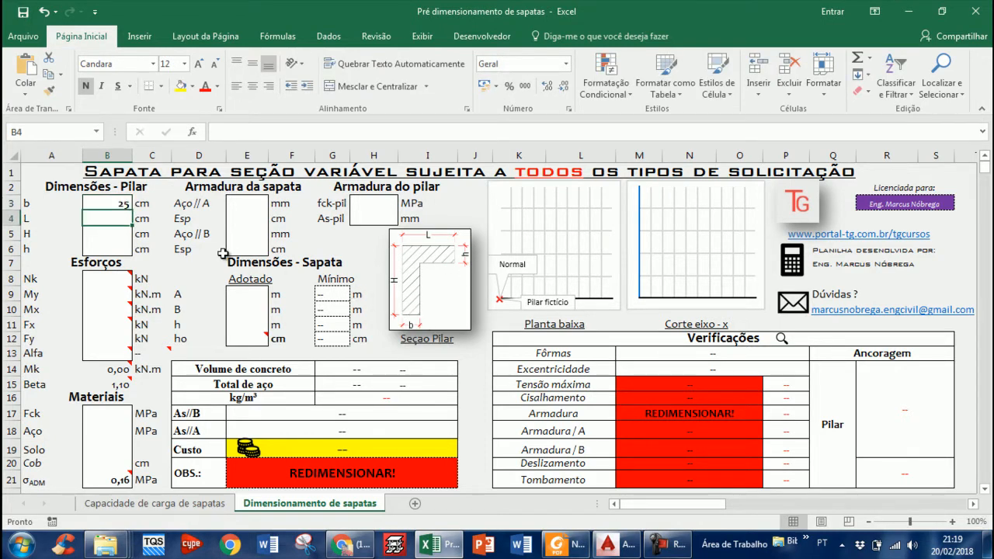
pyautogui.write('100')
pyautogui.press('Return')
pyautogui.write('75')
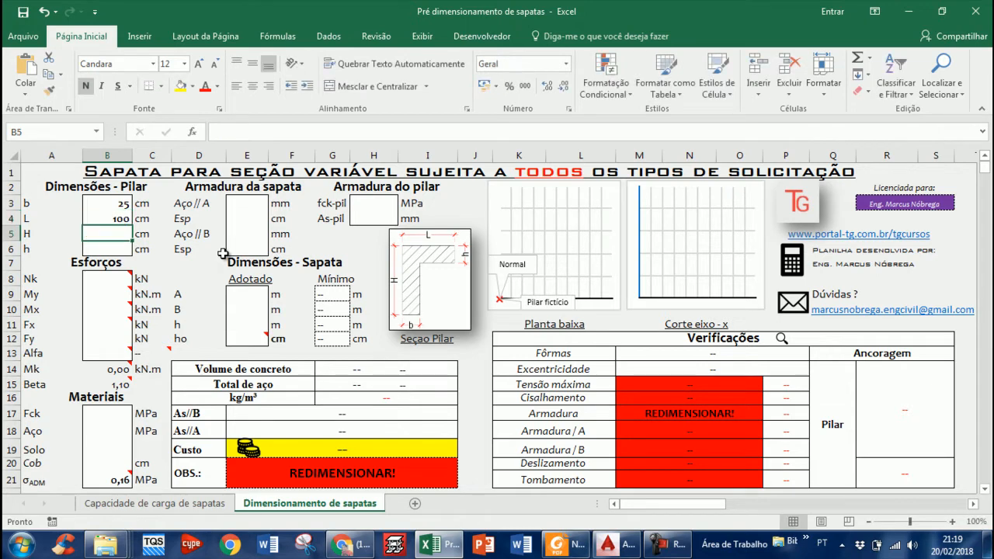
pyautogui.press('Return')
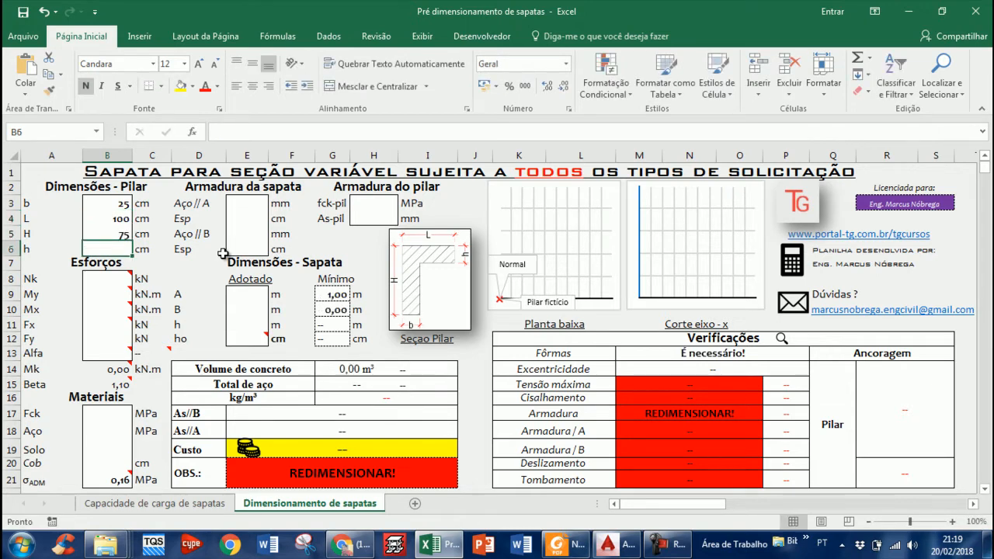
pyautogui.write('25')
pyautogui.hotkey('ctrl', 'Return')
# Set the normal force Nk to 1000 kN and the moment My to 155 kN.m, consulting the AutoCAD drawing for the loads.
pyautogui.click(115, 277)
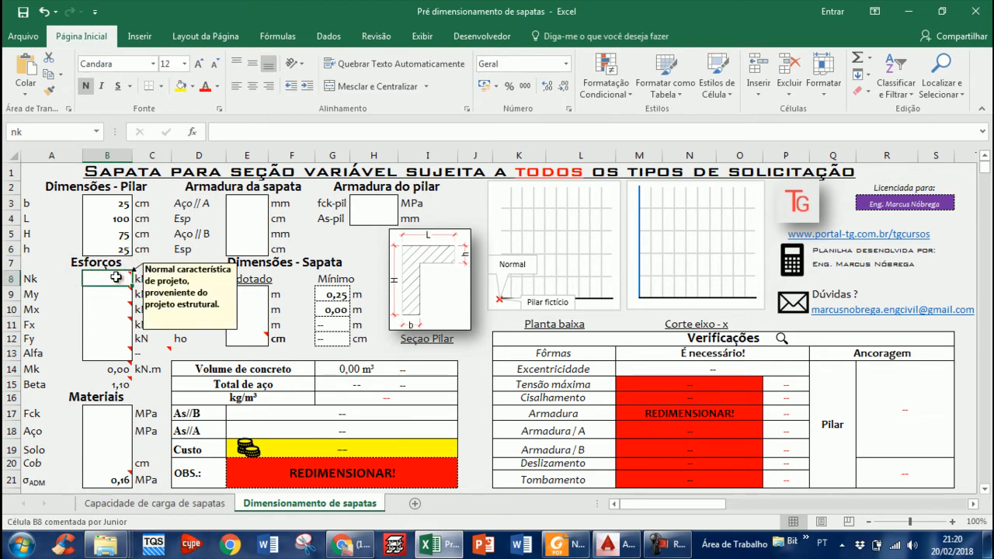
pyautogui.write('1000')
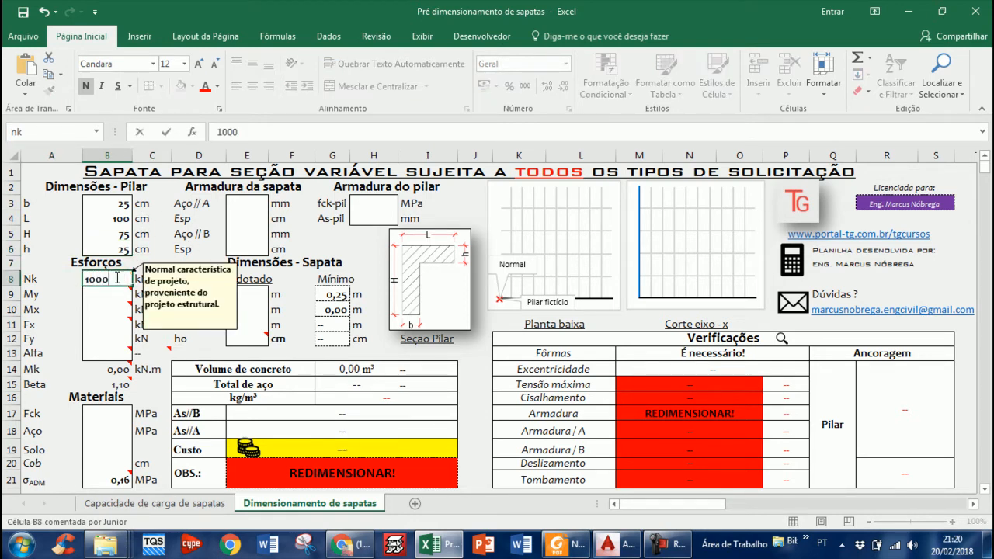
pyautogui.press('Return')
pyautogui.moveTo(117, 327)
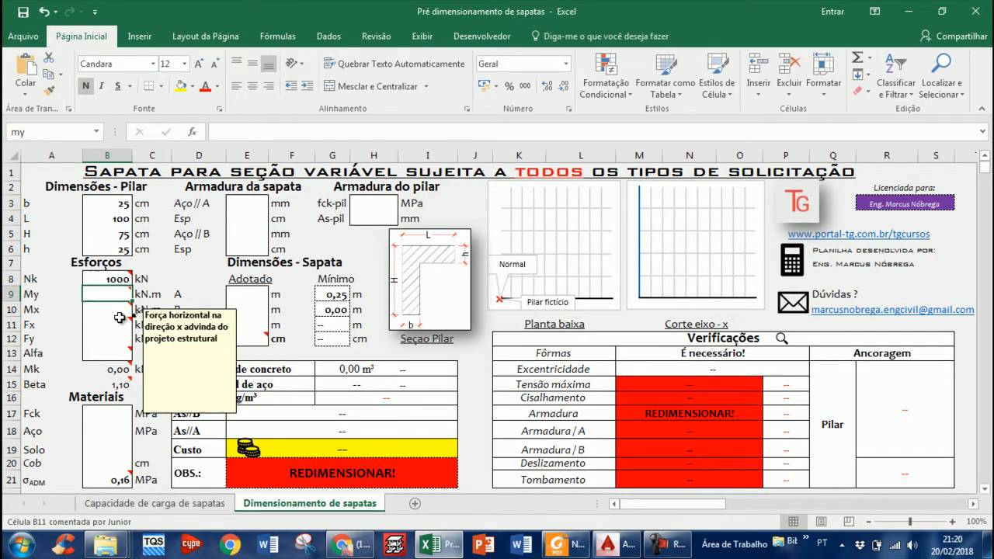
pyautogui.hotkey('alt', 'Tab')
pyautogui.scroll(3, 275, 252)
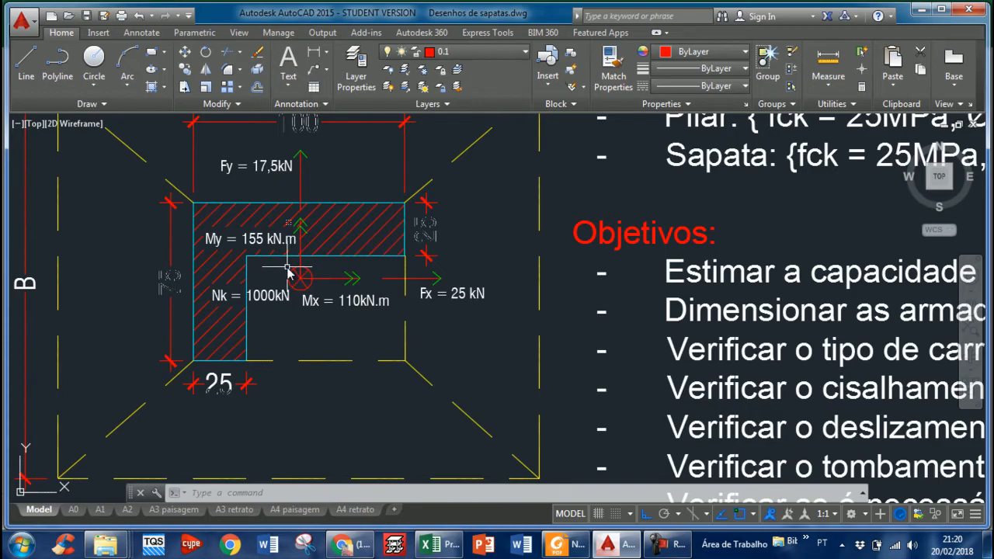
pyautogui.hotkey('alt', 'Tab')
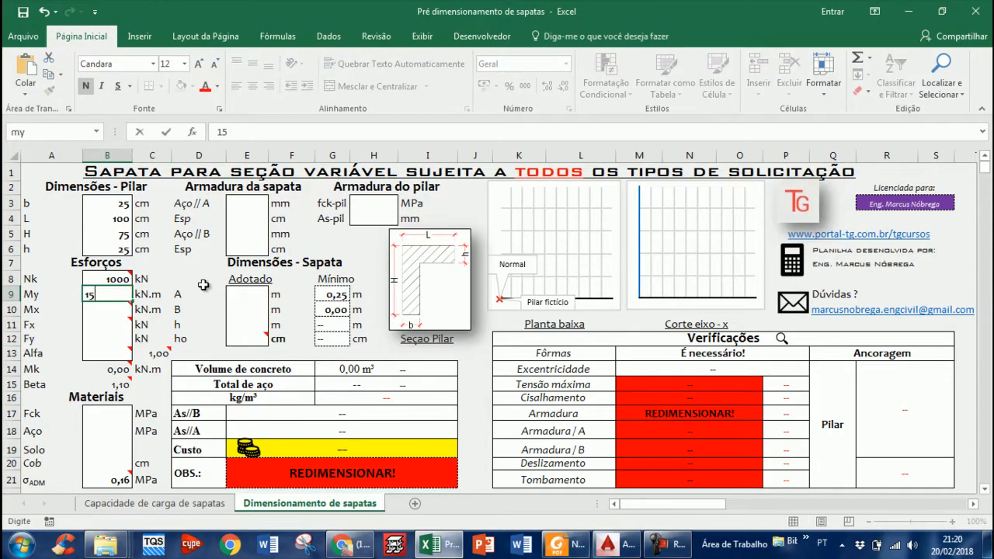
pyautogui.press('Return')
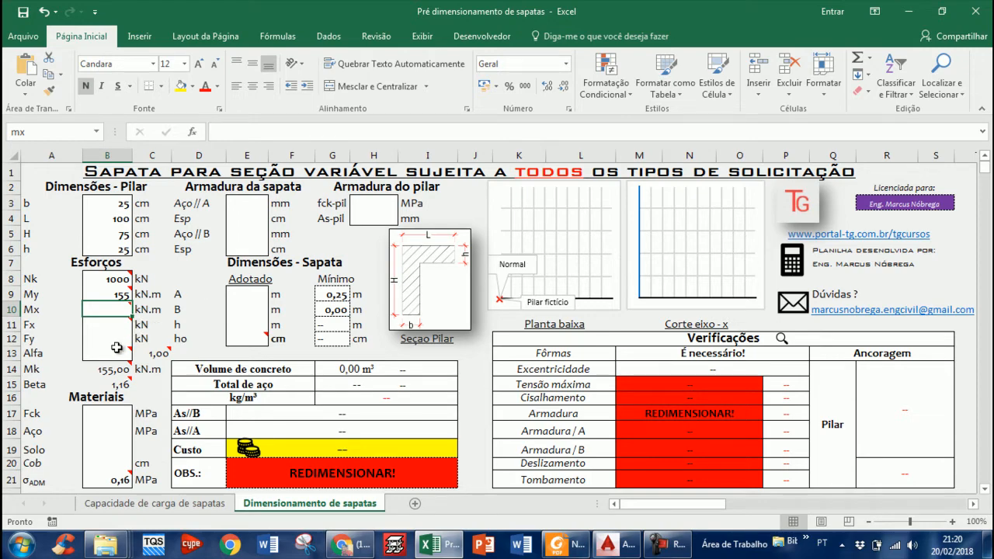
# Consult the loads in the AutoCAD drawing and set the moment Mx to 100 kN.m in the Excel sheet.
pyautogui.moveTo(118, 347)
pyautogui.moveTo(112, 308)
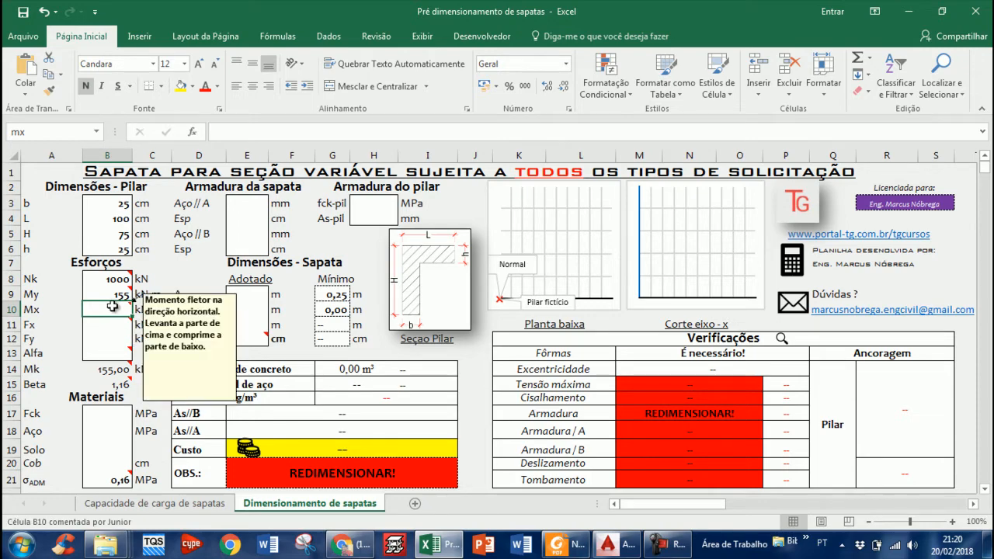
pyautogui.hotkey('alt', 'Tab')
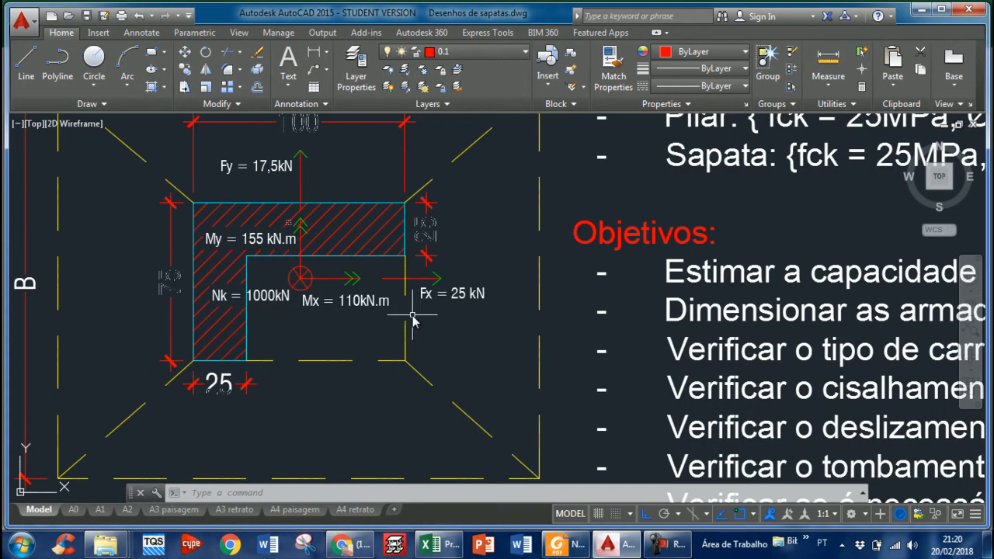
pyautogui.hotkey('alt', 'Tab')
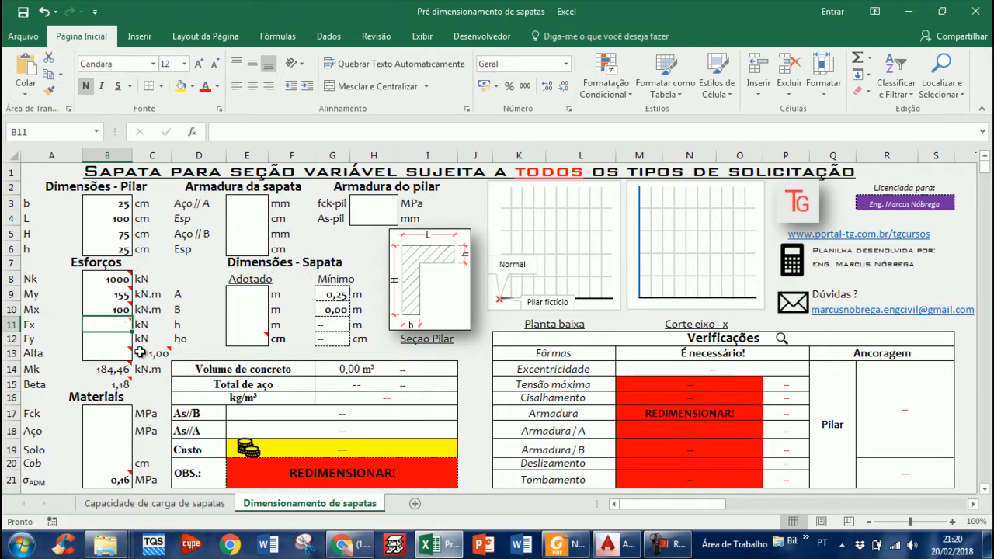
# Look up the horizontal force in the x direction in the AutoCAD drawing and set Fx to 25 kN in Excel.
pyautogui.moveTo(153, 352)
pyautogui.hotkey('alt', 'Tab')
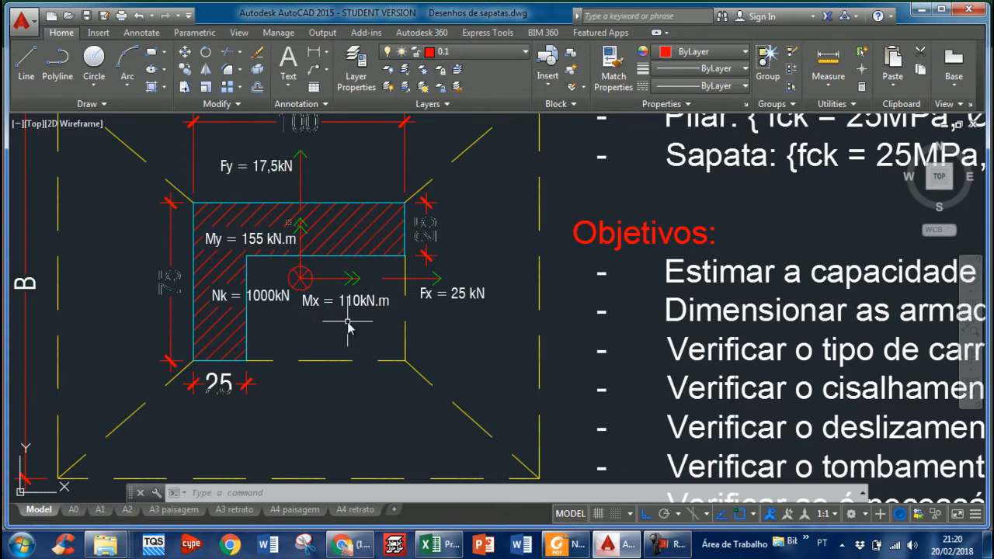
pyautogui.scroll(2, 485, 311)
pyautogui.scroll(-3, 447, 291)
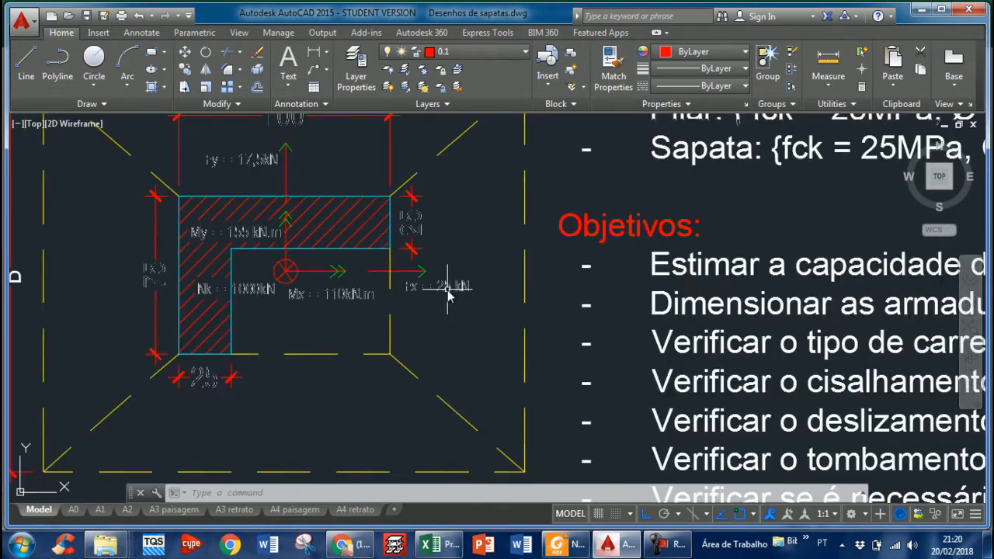
pyautogui.hotkey('alt', 'Tab')
pyautogui.write('25')
pyautogui.hotkey('ctrl', 'Return')
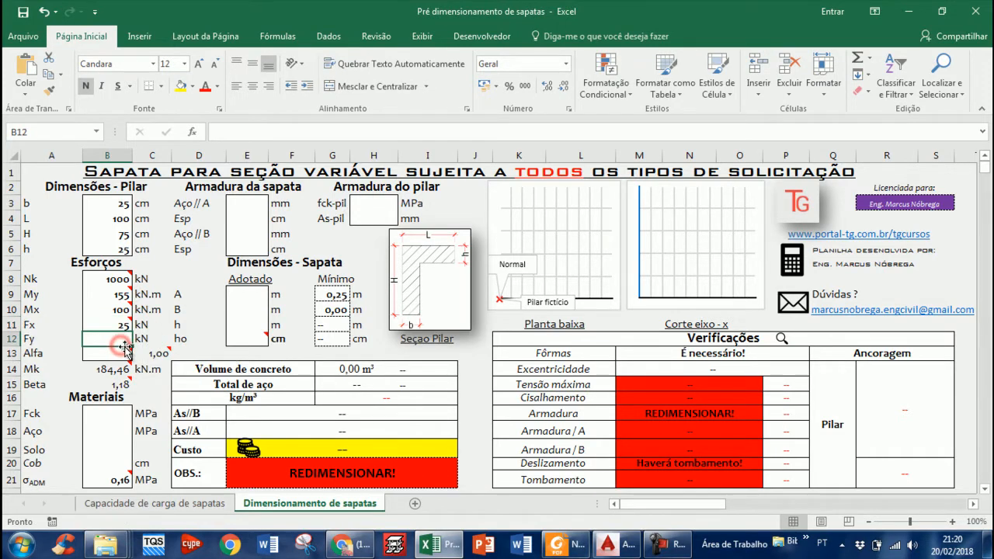
# Look up the horizontal force in the y direction in the AutoCAD drawing and set Fy to 17,5 kN in Excel.
pyautogui.hotkey('alt', 'Tab')
pyautogui.scroll(-2, 266, 217)
pyautogui.scroll(2, 266, 218)
pyautogui.hotkey('alt', 'Tab')
pyautogui.write('17,5')
pyautogui.press('Return')
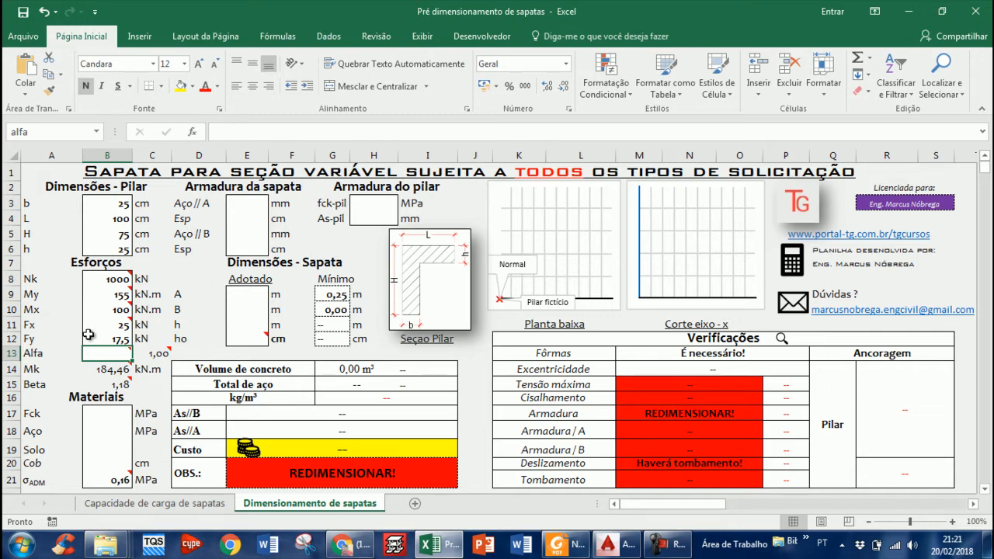
# Set the Alfa coefficient under Esforços to 1,1.
pyautogui.moveTo(124, 288)
pyautogui.write('1,1')
pyautogui.press('Return')
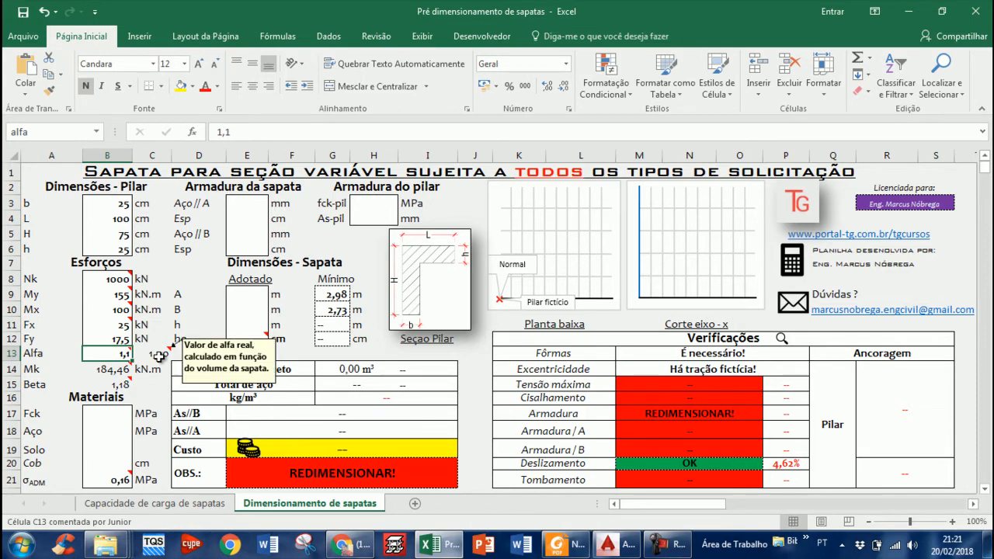
# Look up the footing's concrete strength in the AutoCAD drawing and set Fck under Materiais to 25 MPa in Excel.
pyautogui.click(113, 414)
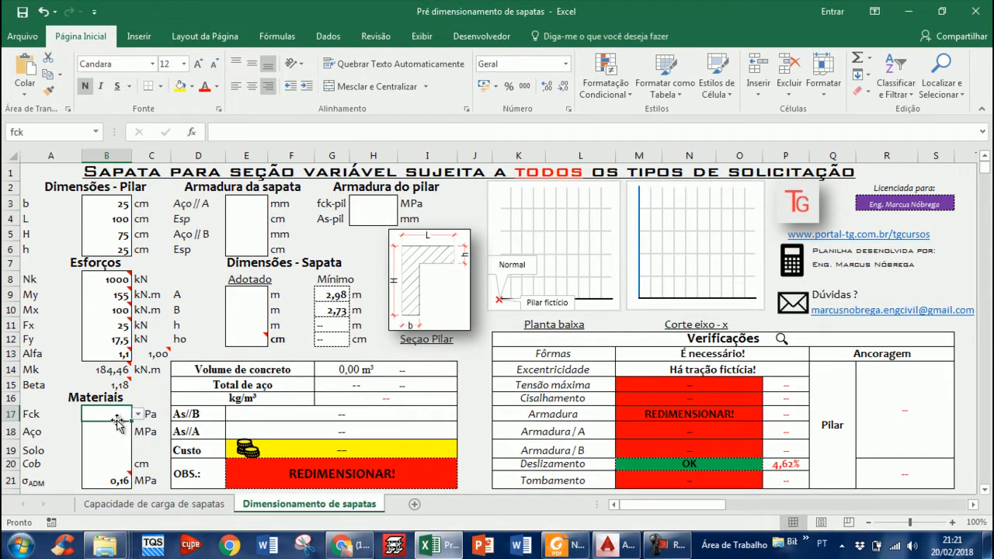
pyautogui.hotkey('alt', 'Tab')
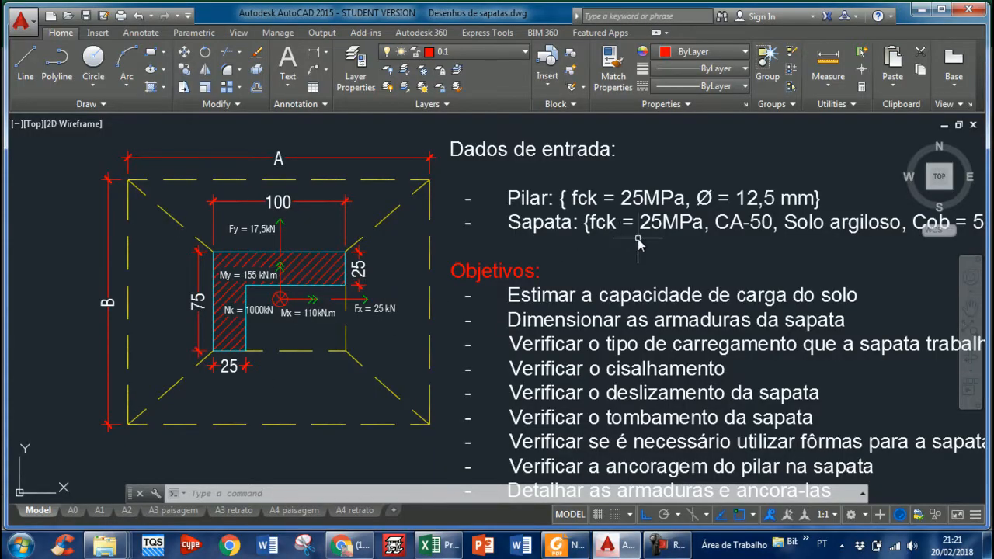
pyautogui.hotkey('alt', 'Tab')
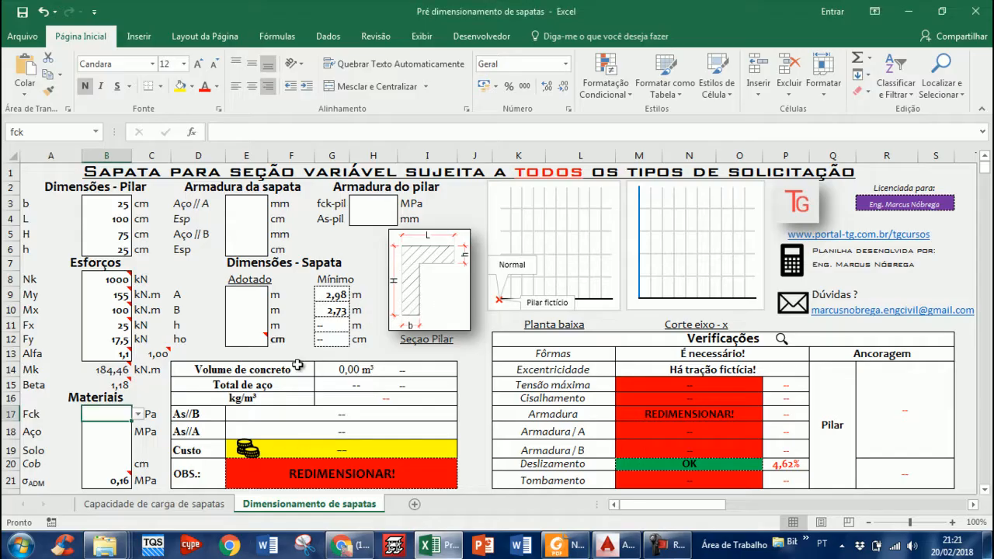
pyautogui.click(137, 414)
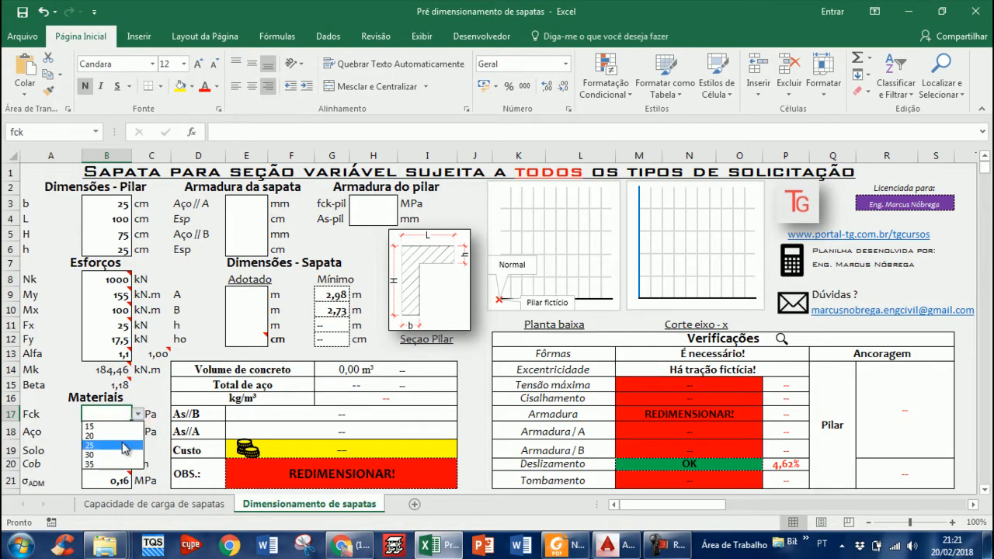
pyautogui.click(125, 446)
# Set the steel strength (Aço) to 500 MPa and the soil type (Solo) to Argiloso under Materiais.
pyautogui.click(115, 431)
pyautogui.click(137, 432)
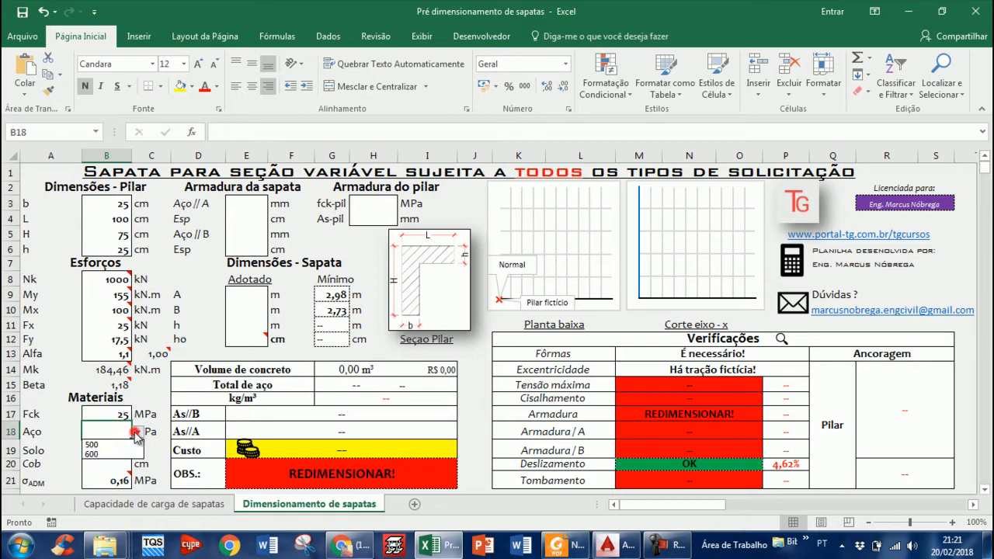
pyautogui.click(116, 445)
pyautogui.click(117, 450)
pyautogui.click(137, 451)
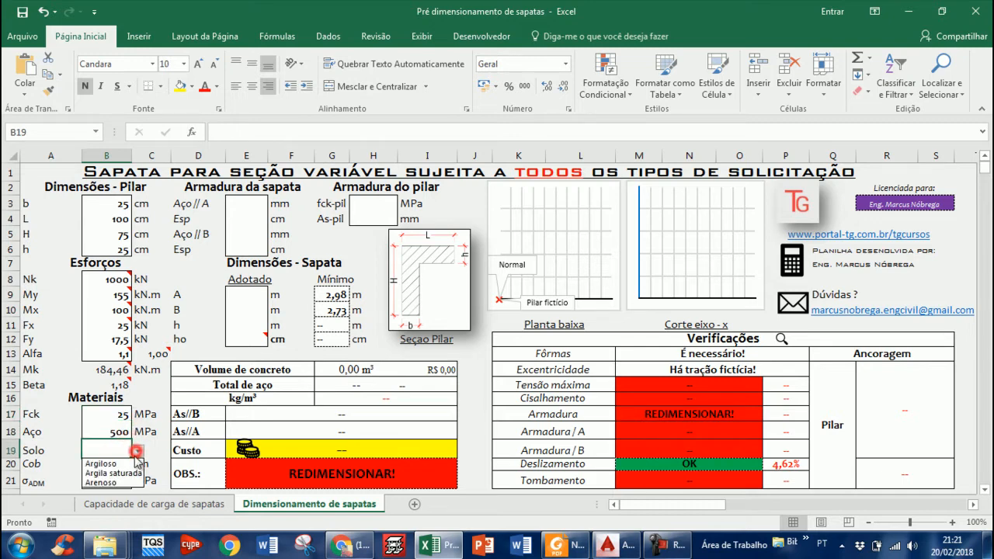
pyautogui.click(133, 464)
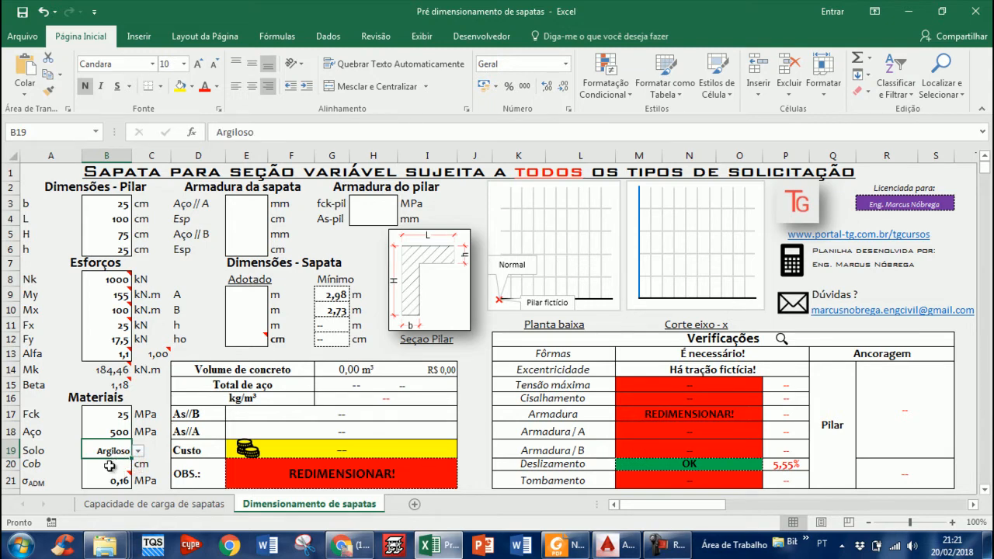
# Set the concrete cover (Cob) under Materiais to 5 cm.
pyautogui.click(109, 466)
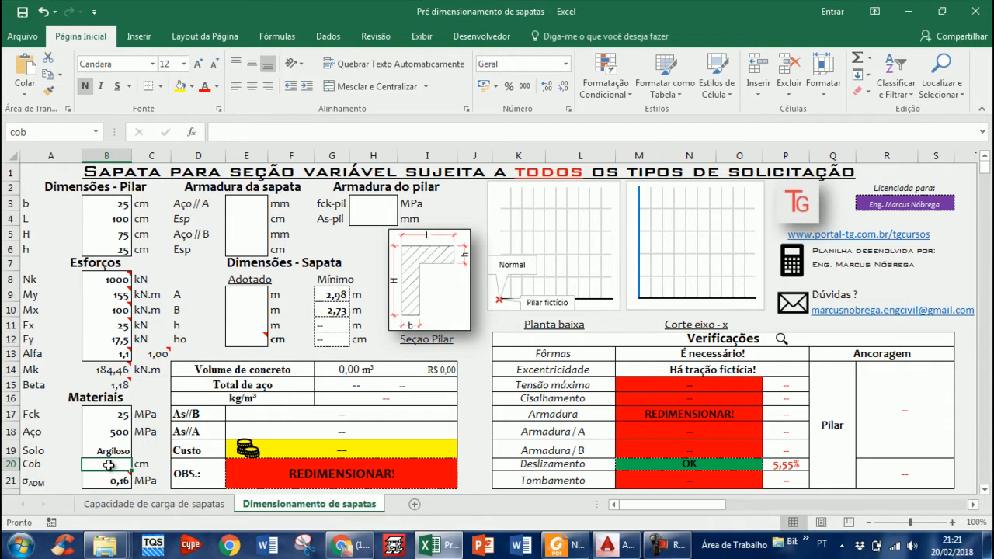
pyautogui.write('5')
pyautogui.press('Return')
pyautogui.click(114, 461)
# Fill in the column reinforcement data with fck-pil 25 MPa and As-pil 12,5 mm.
pyautogui.click(369, 203)
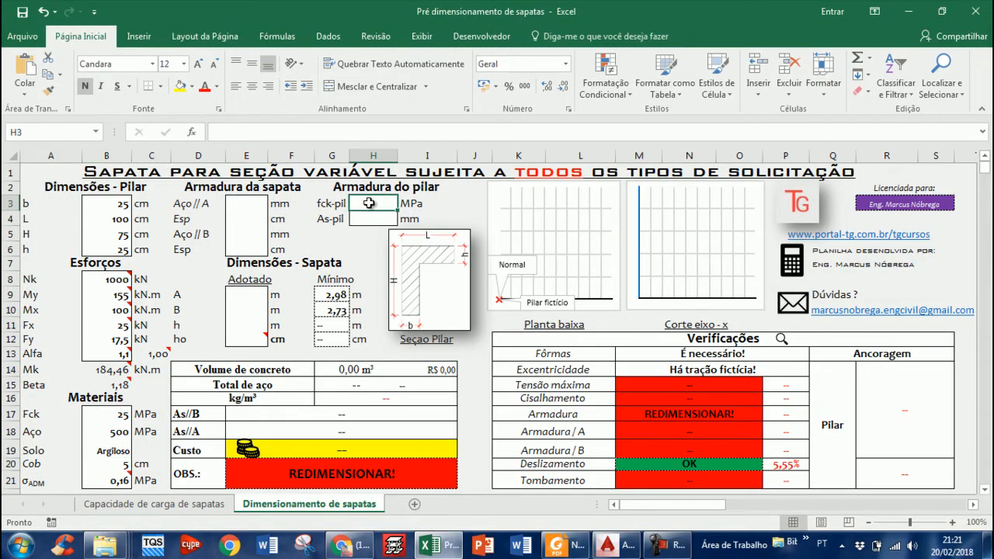
pyautogui.write('25')
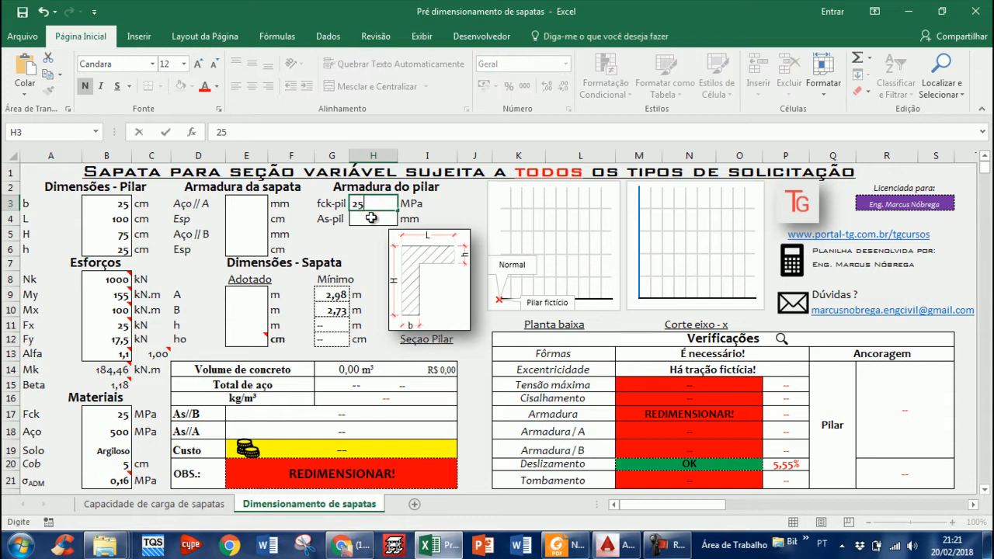
pyautogui.press('Return')
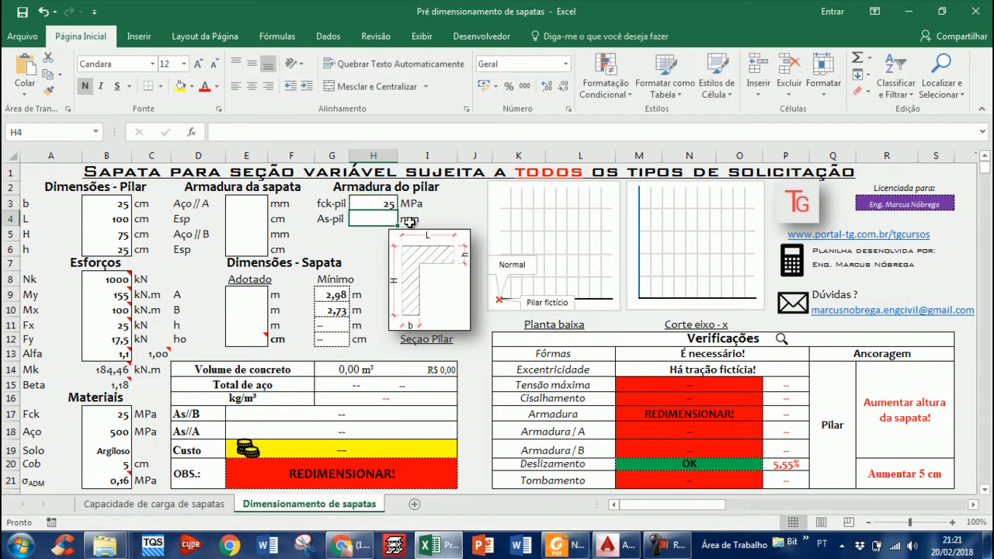
pyautogui.write('12,')
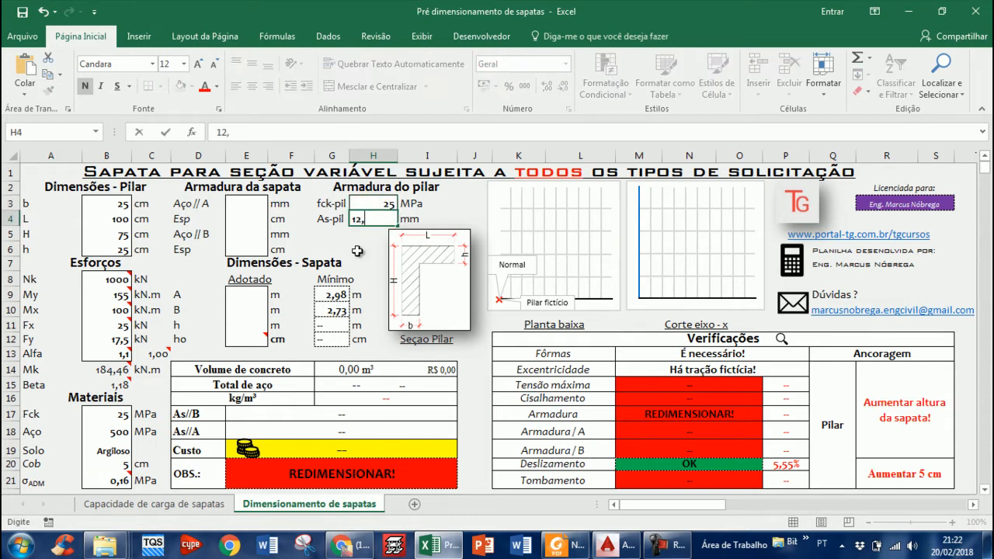
pyautogui.hotkey('ctrl', 'Return')
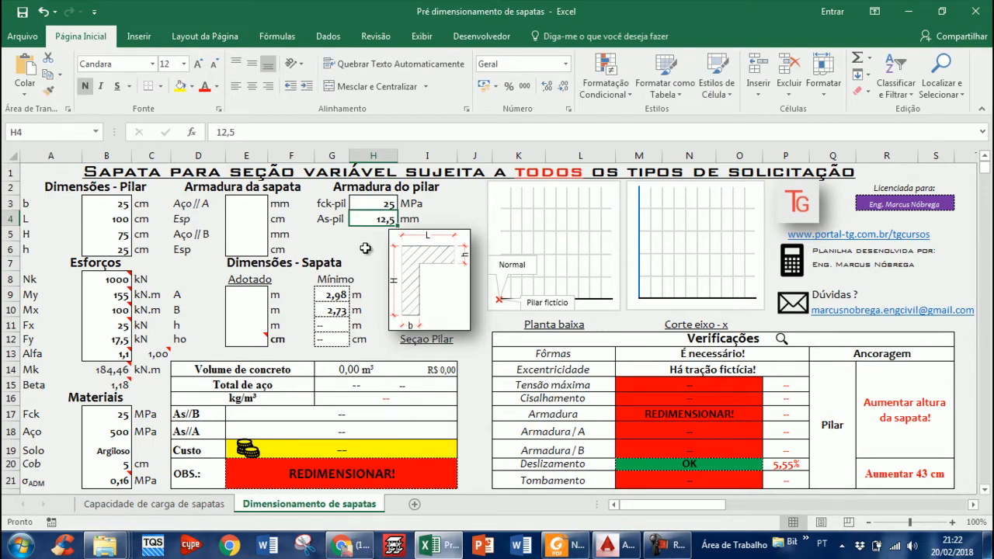
# Set the adopted footing plan dimensions to A = 3 m and B = 2,8 m.
pyautogui.click(246, 292)
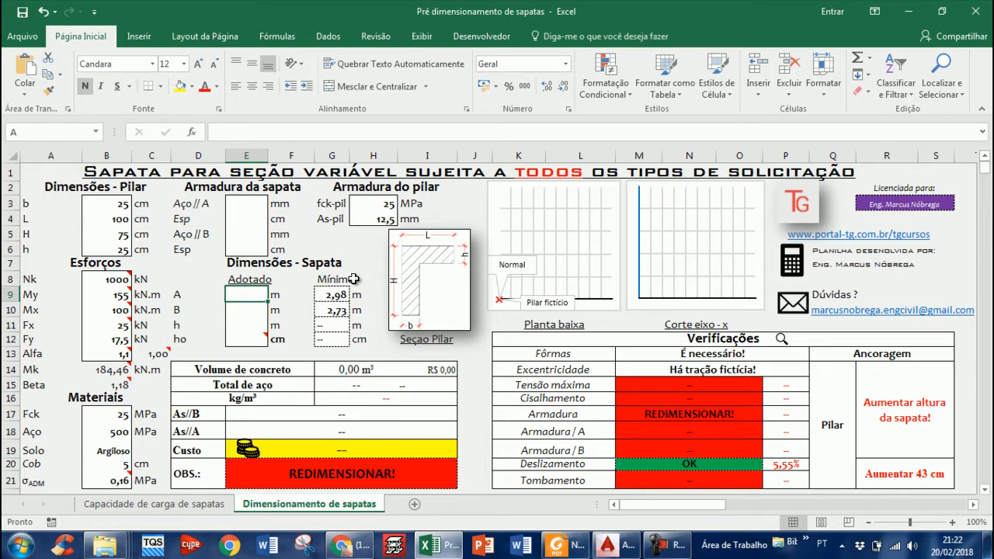
pyautogui.write('3')
pyautogui.press('Return')
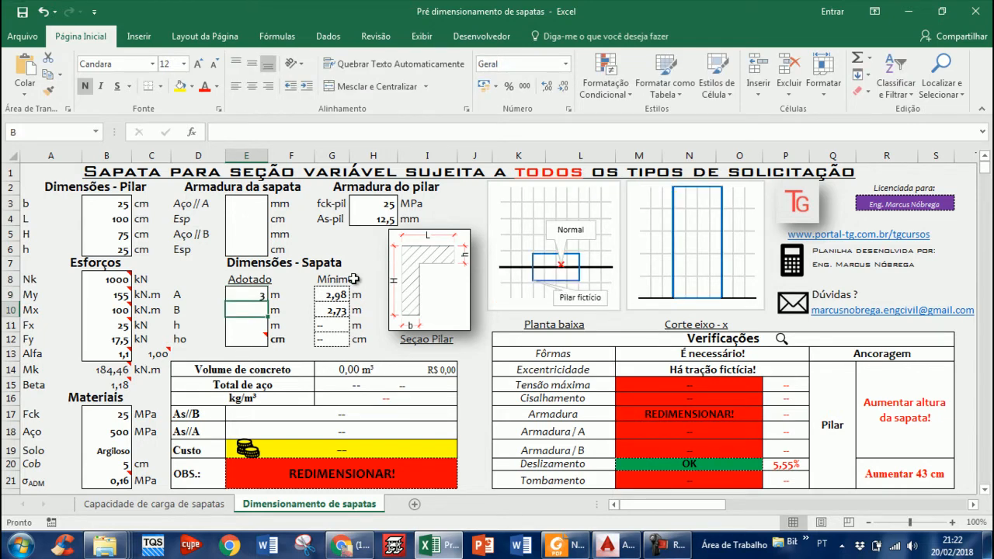
pyautogui.write('2')
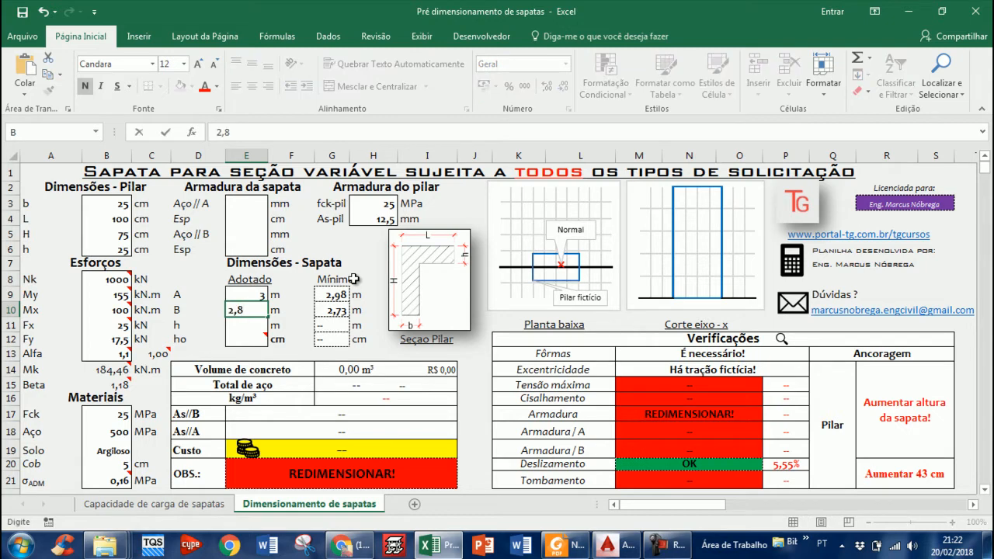
pyautogui.write(',8')
pyautogui.press('Return')
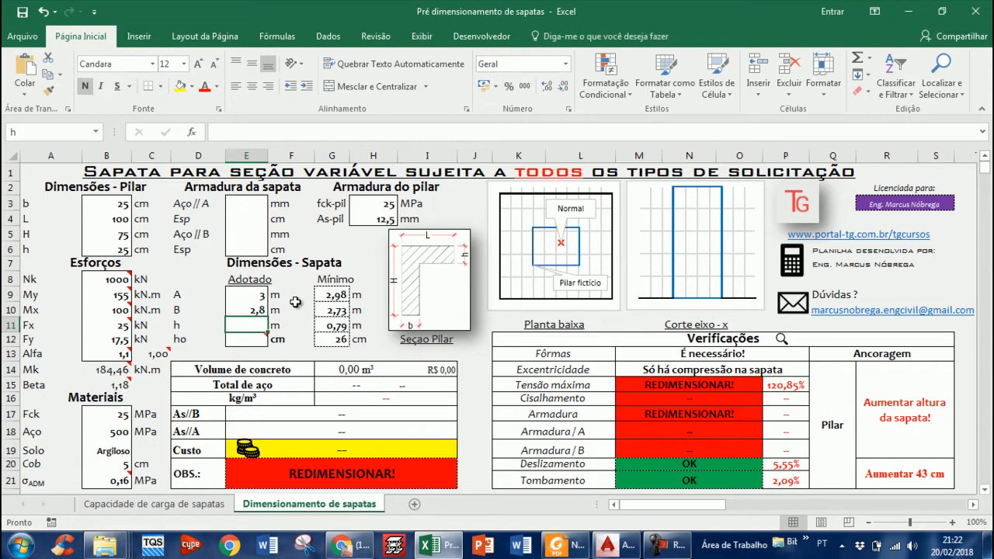
# Set the adopted footing height h to 0,8 m and the edge height ho to 30 cm.
pyautogui.write('0,8')
pyautogui.press('Return')
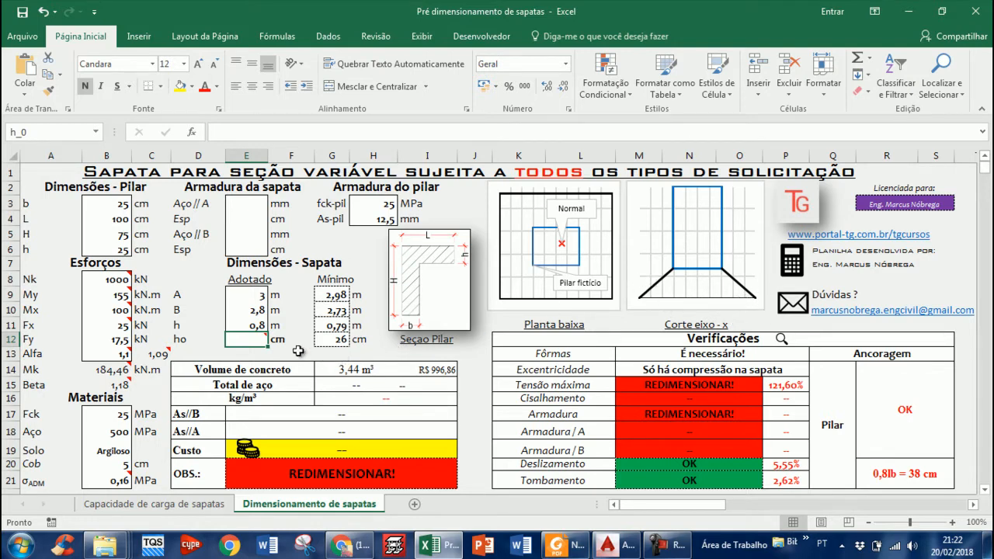
pyautogui.write('30')
pyautogui.hotkey('ctrl', 'Return')
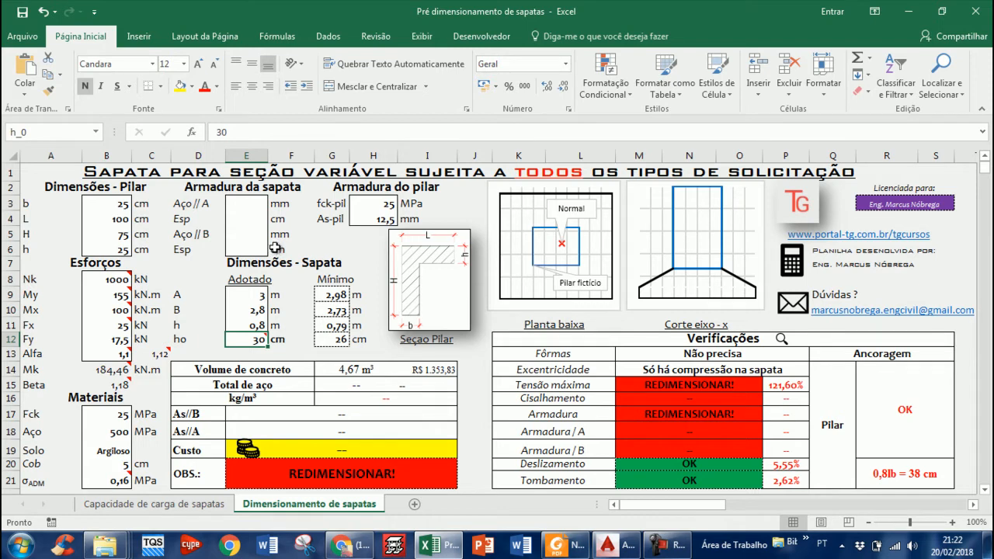
# Set the footing reinforcement parallel to A to 12,5 mm bars with a spacing of 10 cm.
pyautogui.click(255, 204)
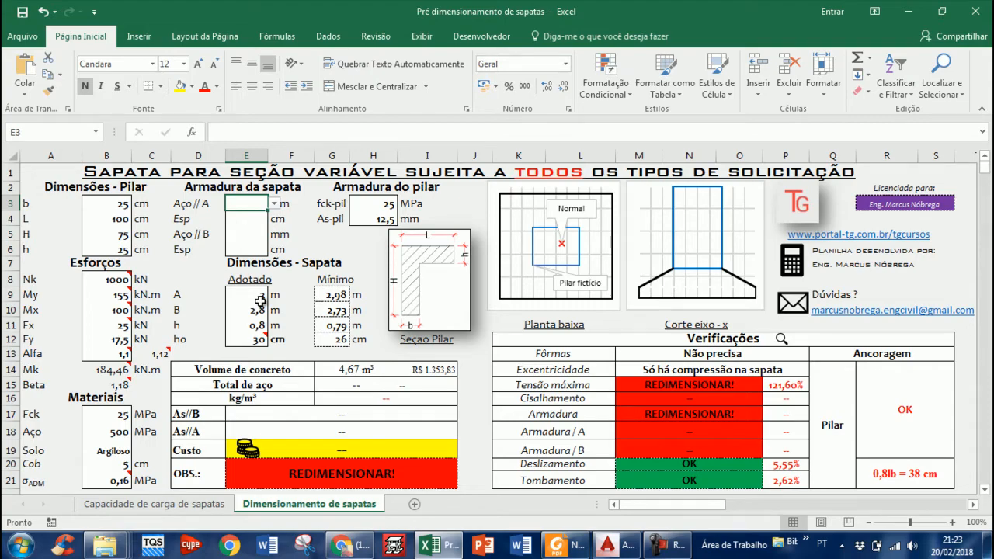
pyautogui.click(275, 205)
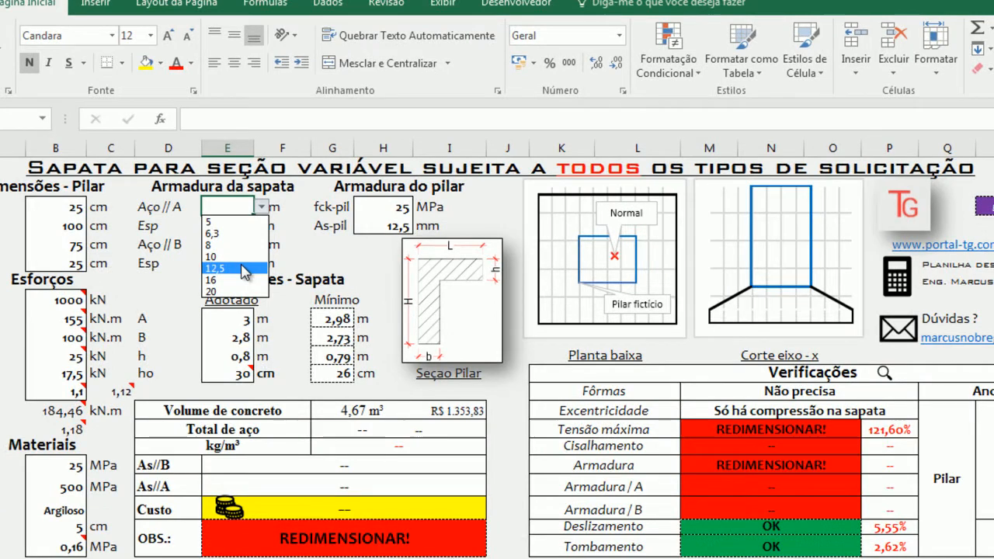
pyautogui.click(244, 267)
pyautogui.click(237, 225)
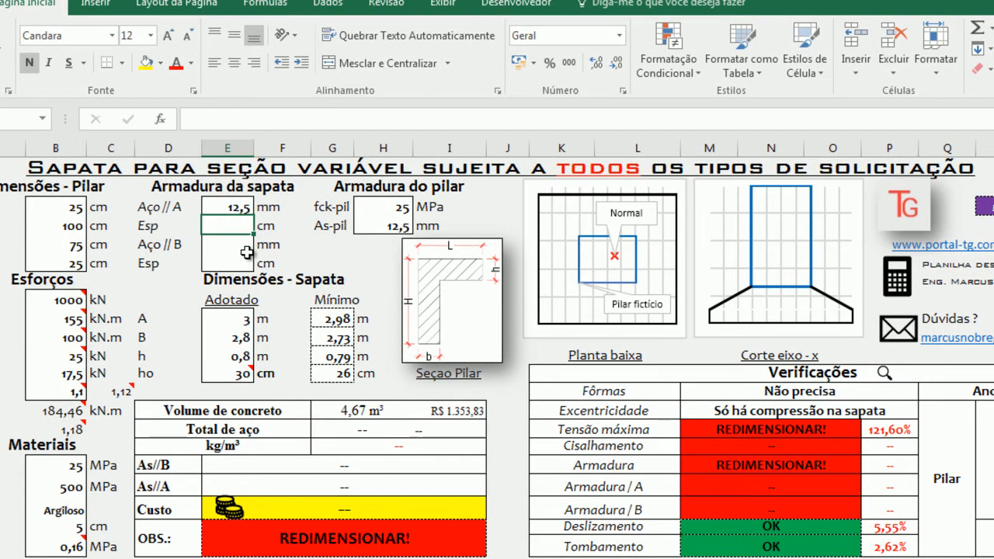
pyautogui.write('10')
pyautogui.press('Return')
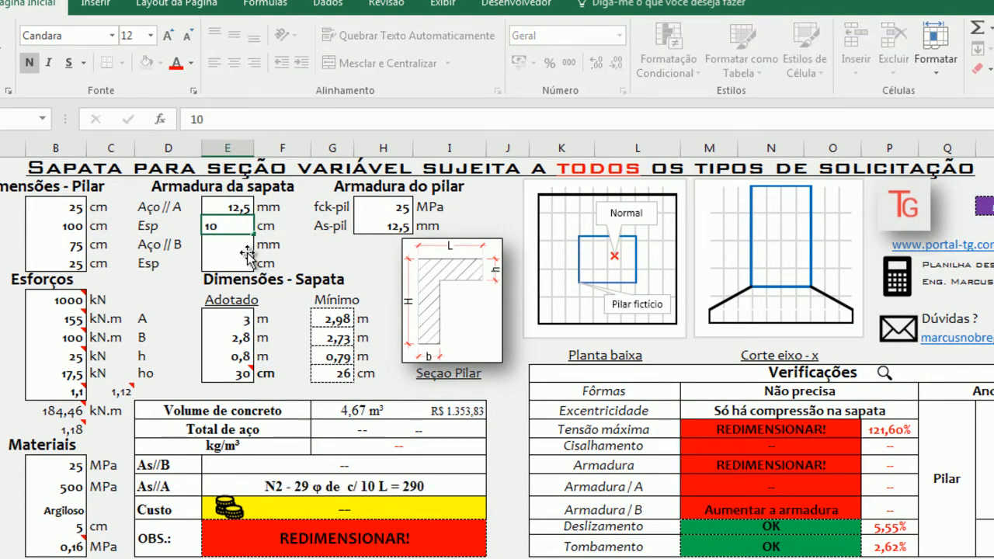
# Set the footing reinforcement parallel to B to 12,5 mm bars with a spacing of 15 cm.
pyautogui.click(262, 245)
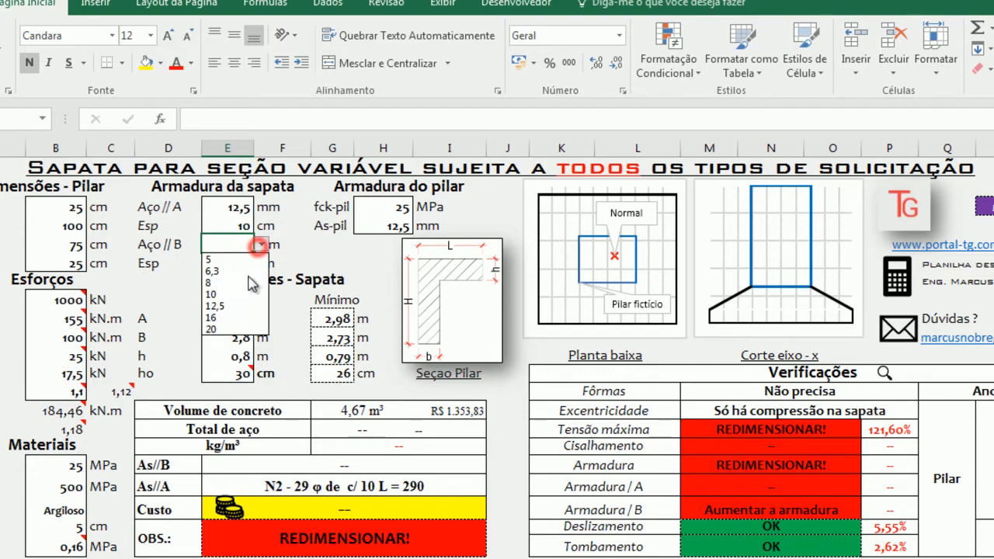
pyautogui.click(238, 299)
pyautogui.click(236, 263)
pyautogui.write('15')
pyautogui.press('Return')
pyautogui.press('Up')
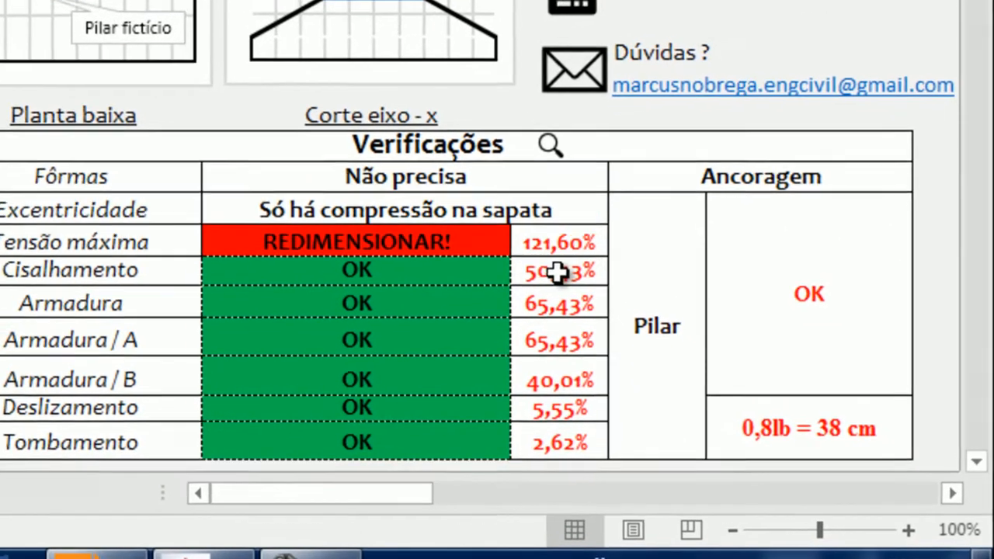
# Review the percentages in the Verificações table and set the footing bar diameters for Aço // A and Aço // B to 10 mm.
pyautogui.moveTo(557, 272); pyautogui.dragTo(548, 415)
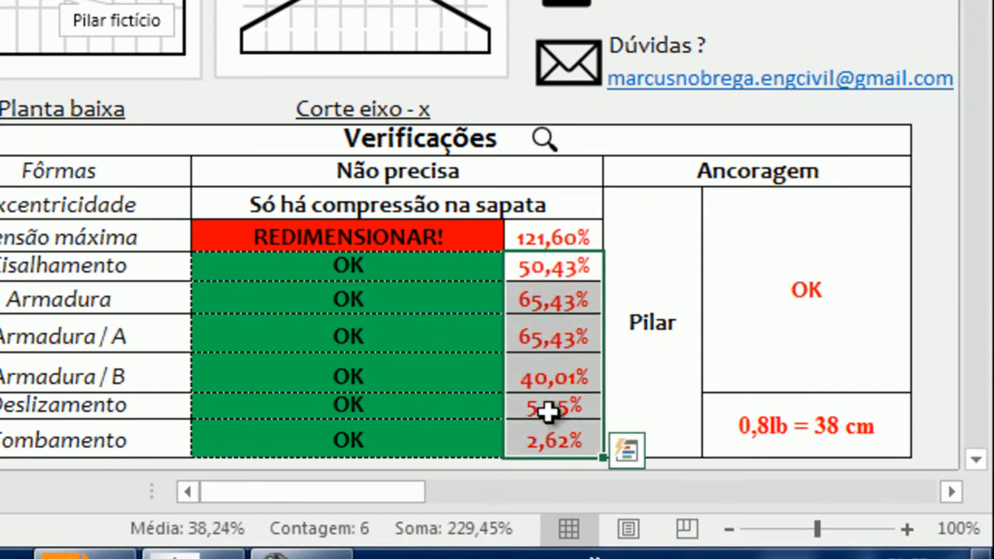
pyautogui.click(561, 267)
pyautogui.moveTo(580, 299); pyautogui.dragTo(578, 337)
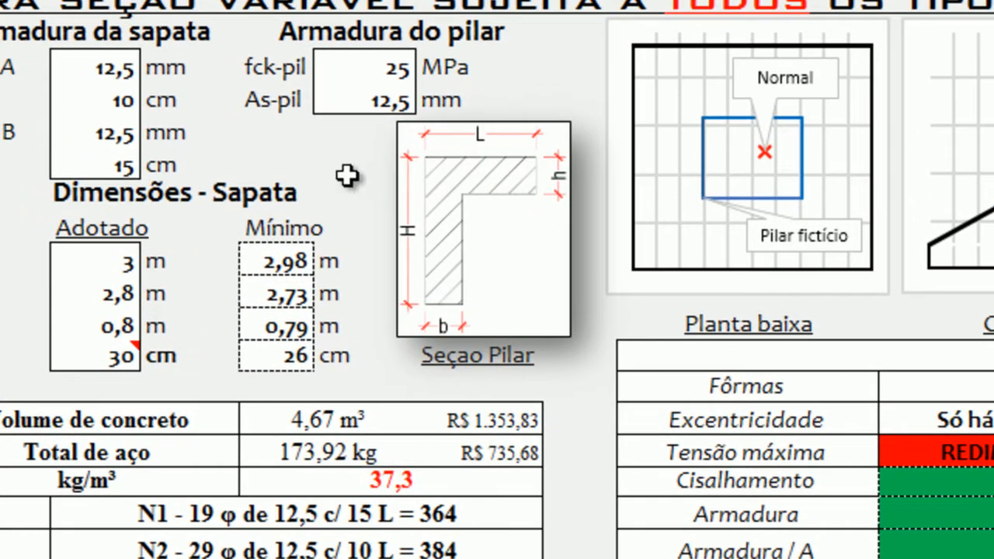
pyautogui.click(123, 75)
pyautogui.click(150, 70)
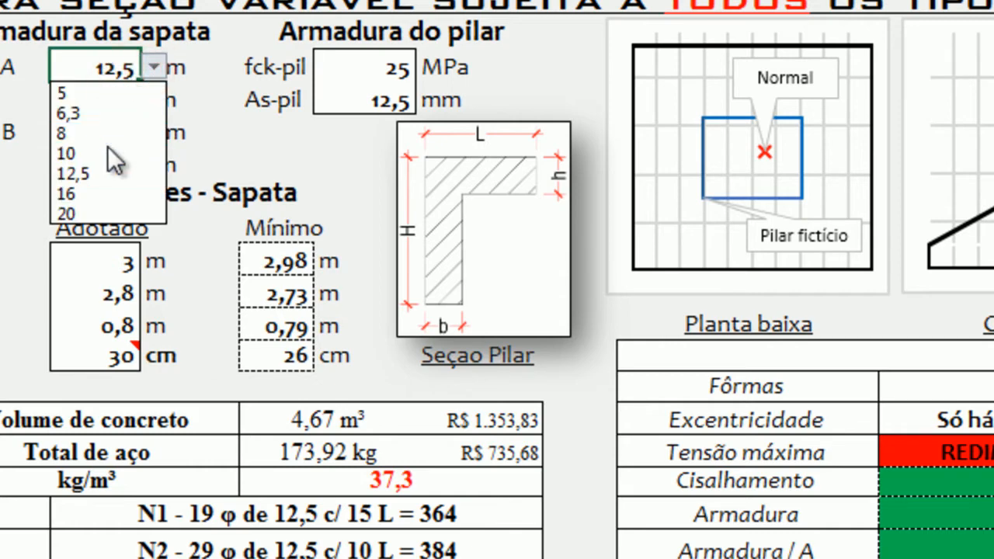
pyautogui.click(108, 147)
pyautogui.click(106, 146)
pyautogui.click(155, 134)
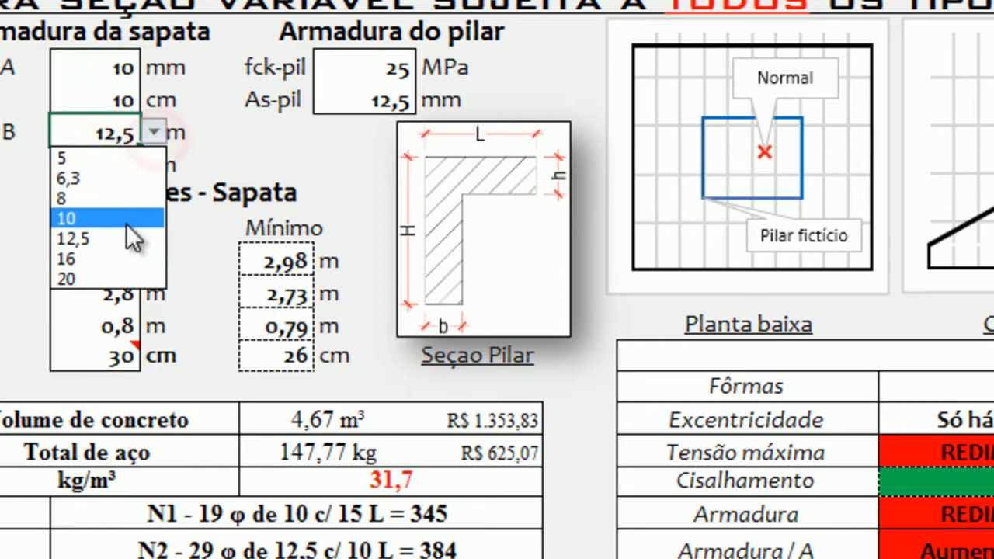
pyautogui.click(126, 219)
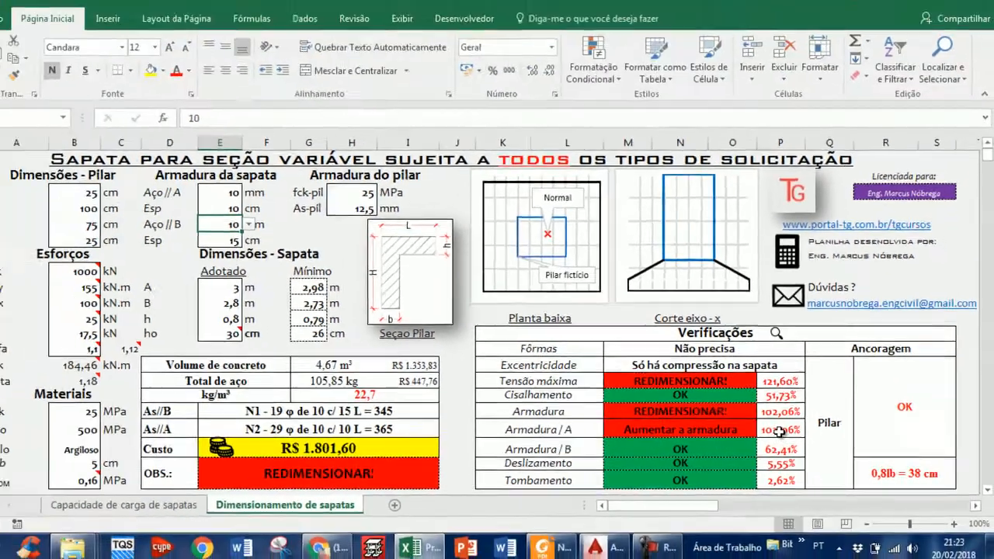
# Check the Armadura / A verification and set the footing reinforcement parallel to A to 12,5 mm bars spaced 15 cm.
pyautogui.moveTo(643, 378); pyautogui.dragTo(642, 415)
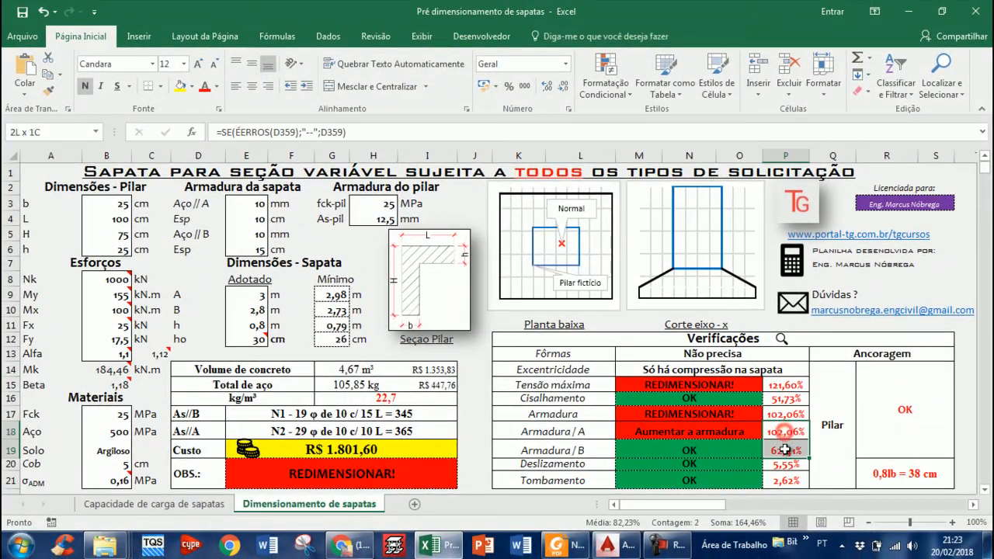
pyautogui.click(786, 432)
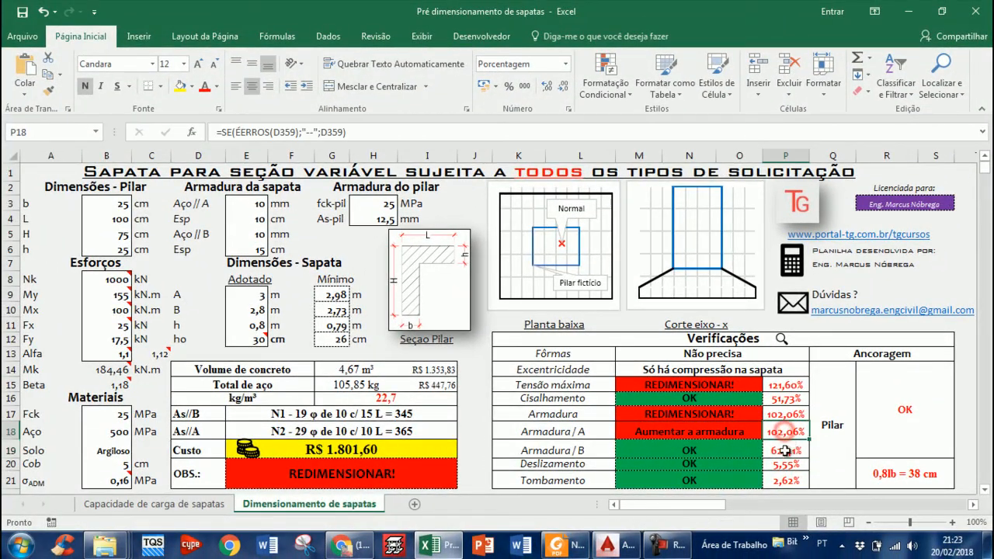
pyautogui.click(262, 219)
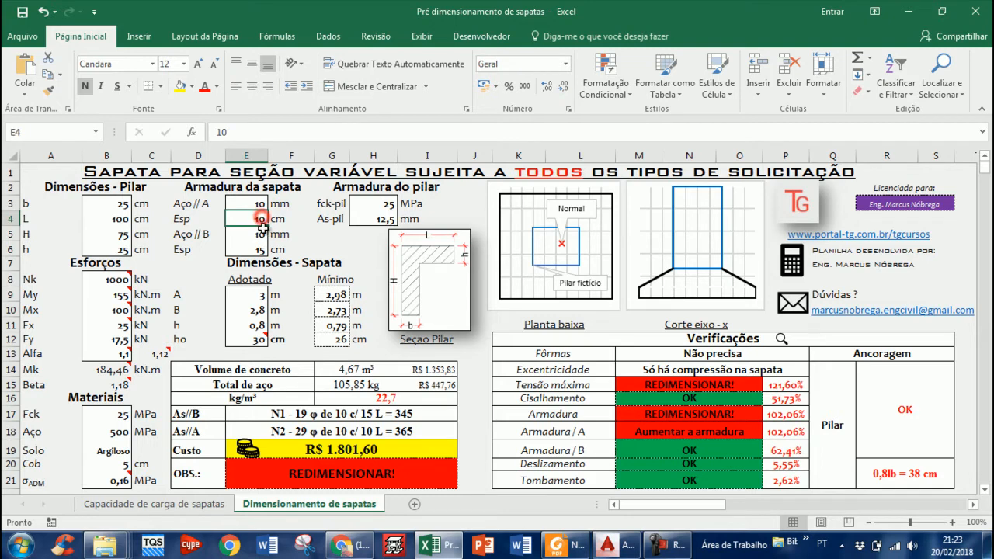
pyautogui.click(259, 235)
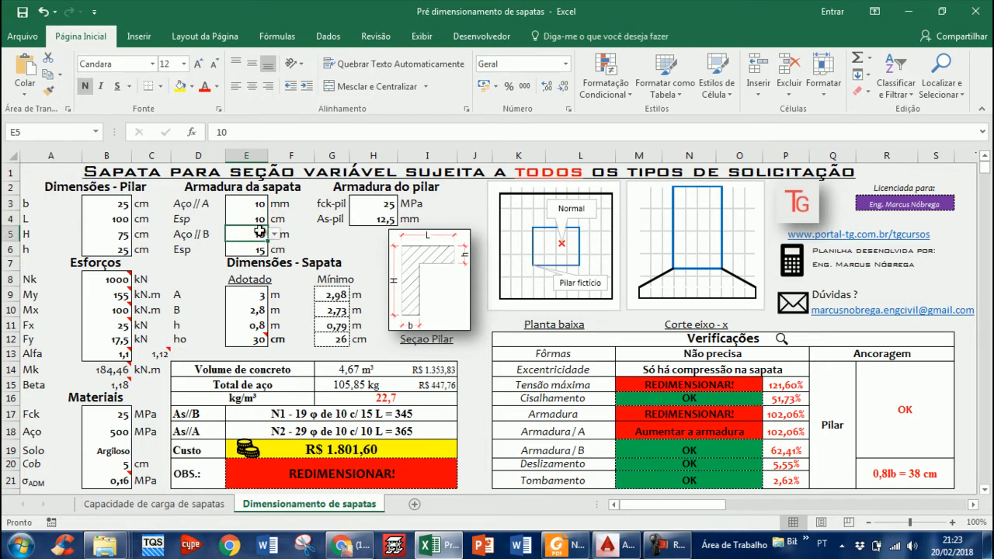
pyautogui.click(260, 207)
pyautogui.click(274, 204)
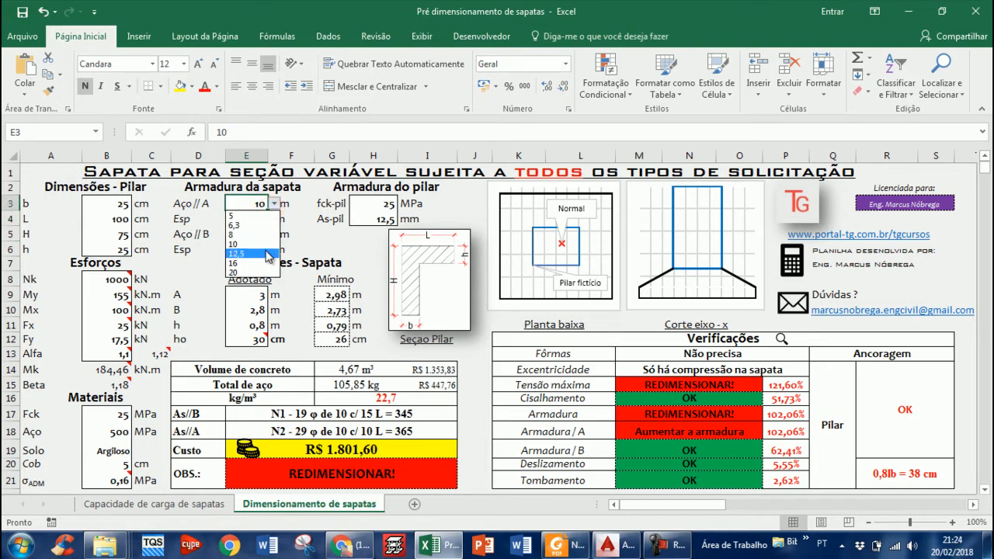
pyautogui.click(263, 227)
pyautogui.click(258, 219)
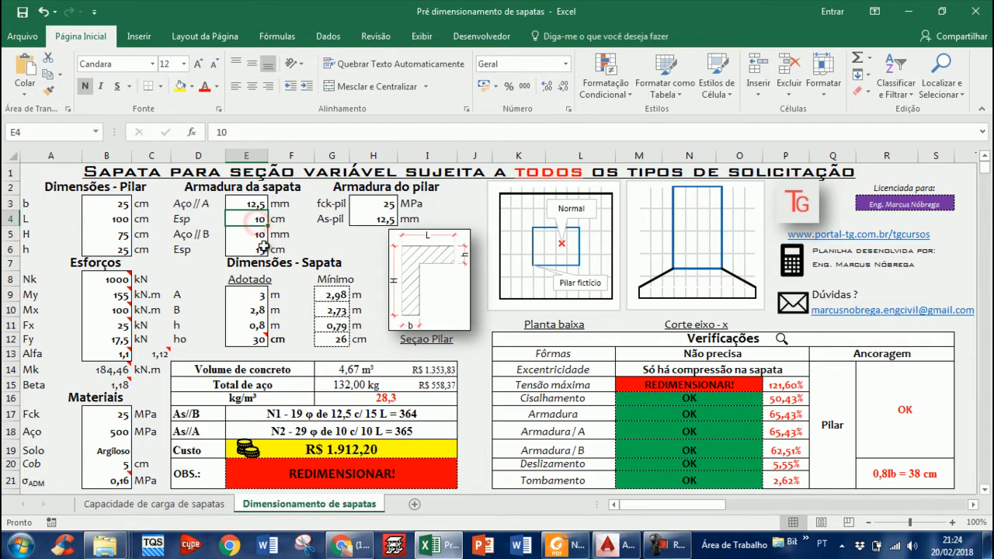
pyautogui.write('15')
pyautogui.press('Return')
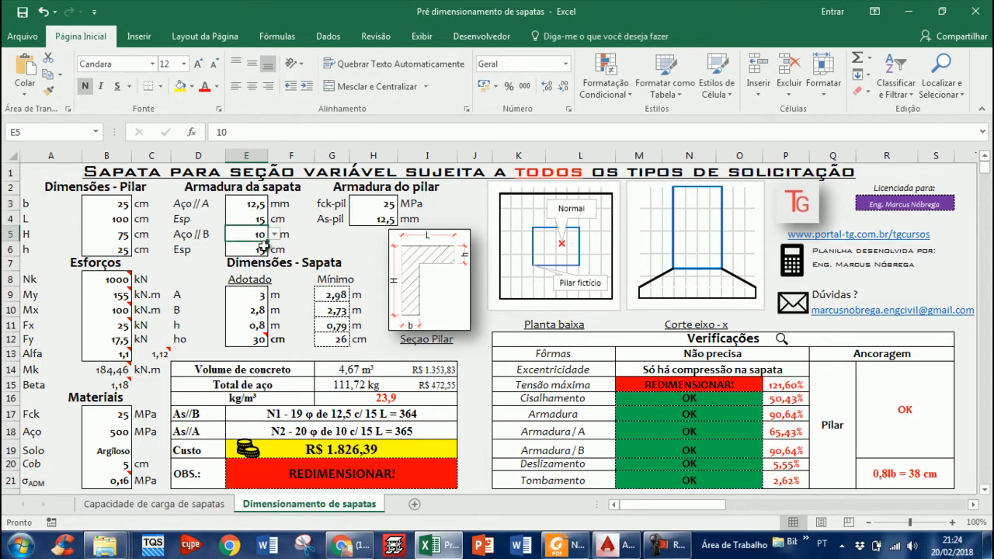
# Set the footing reinforcement parallel to B to 12,5 mm bars spaced 20 cm and check the Armadura and Cisalhamento verifications.
pyautogui.click(274, 234)
pyautogui.click(260, 292)
pyautogui.click(258, 250)
pyautogui.write('20')
pyautogui.press('Return')
pyautogui.press('Up')
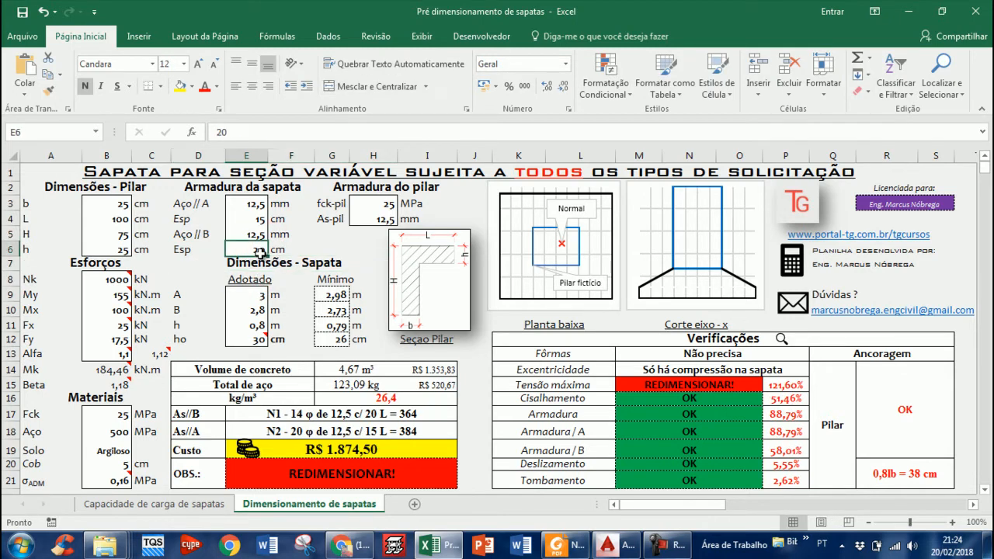
pyautogui.moveTo(800, 414); pyautogui.dragTo(796, 431)
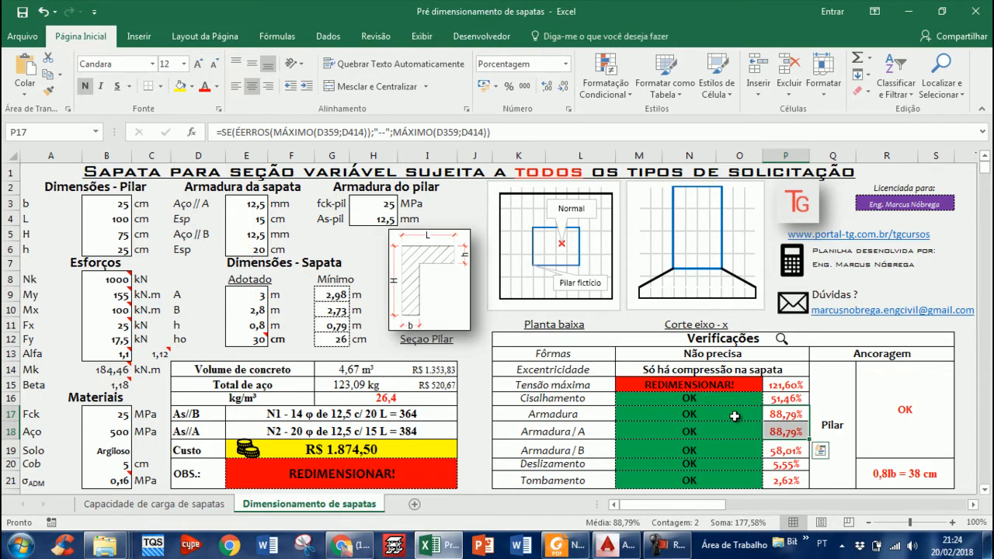
pyautogui.click(775, 399)
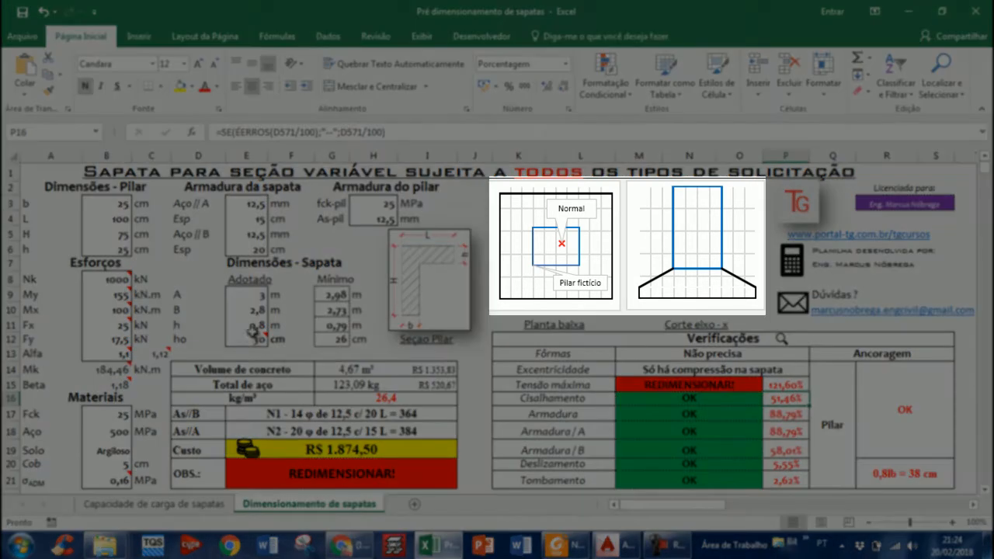
# Change the adopted edge height ho to 80 cm to model a footing of constant height.
pyautogui.click(254, 339)
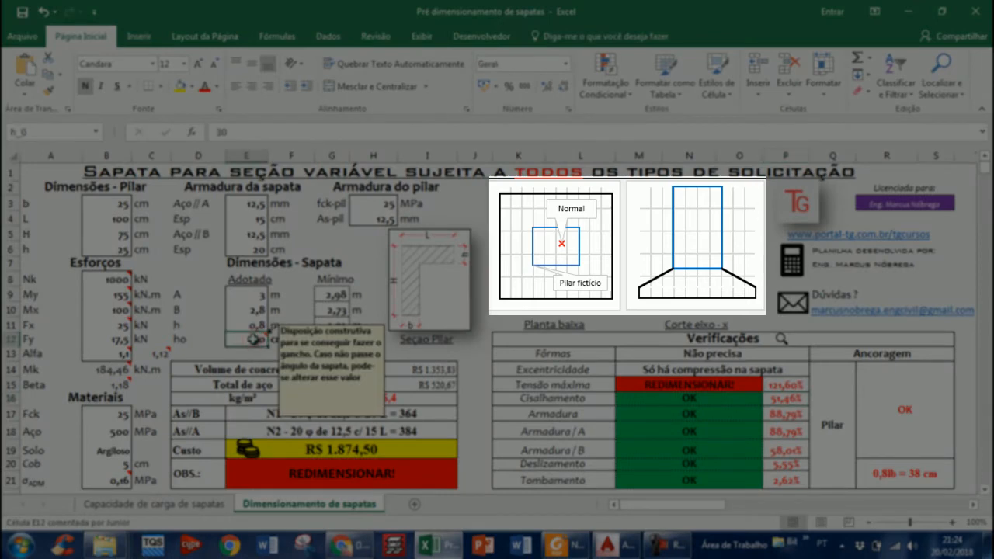
pyautogui.write('0')
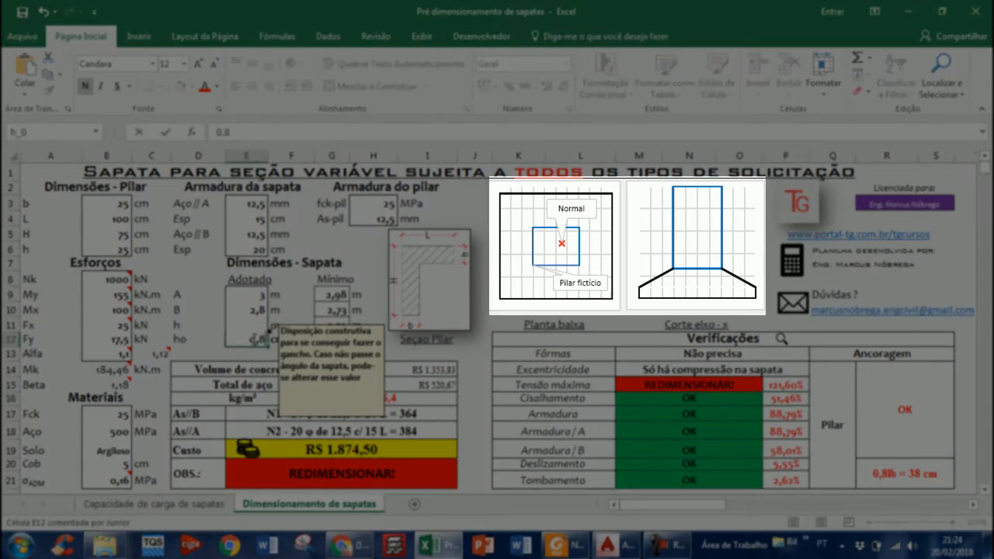
pyautogui.write(',8')
pyautogui.press('Return')
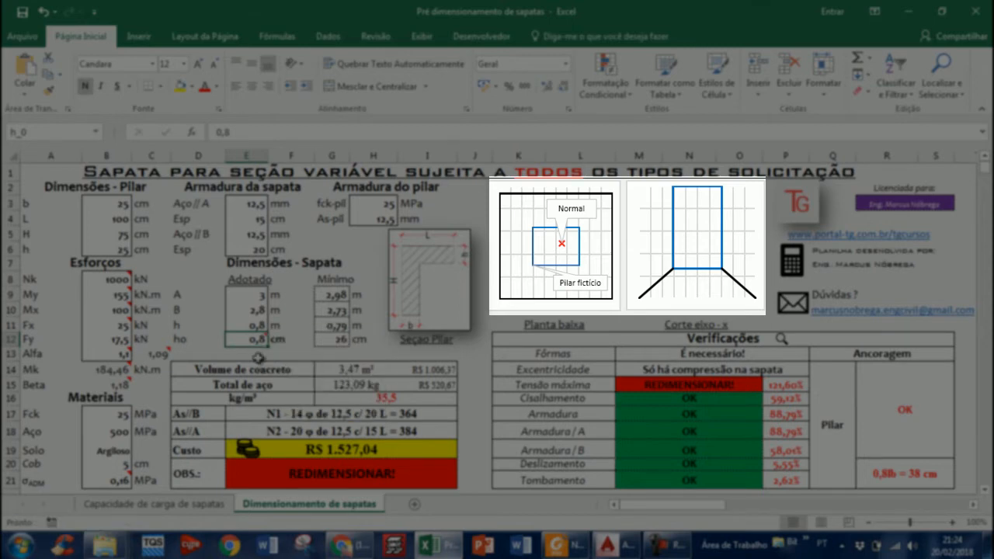
pyautogui.moveTo(257, 338)
pyautogui.write('80')
pyautogui.hotkey('ctrl', 'Return')
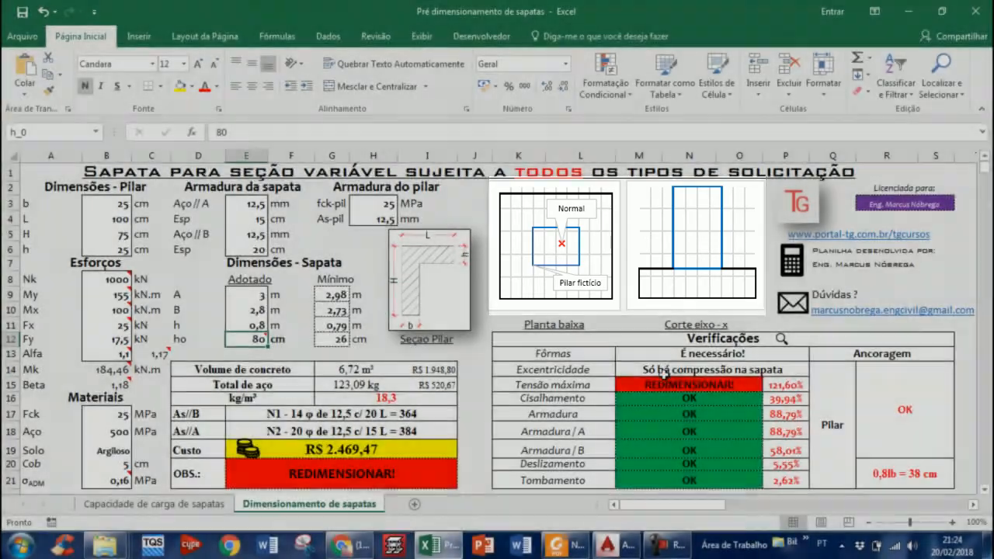
# Check the Cisalhamento verification and restore the adopted edge height ho to 30 cm.
pyautogui.click(785, 399)
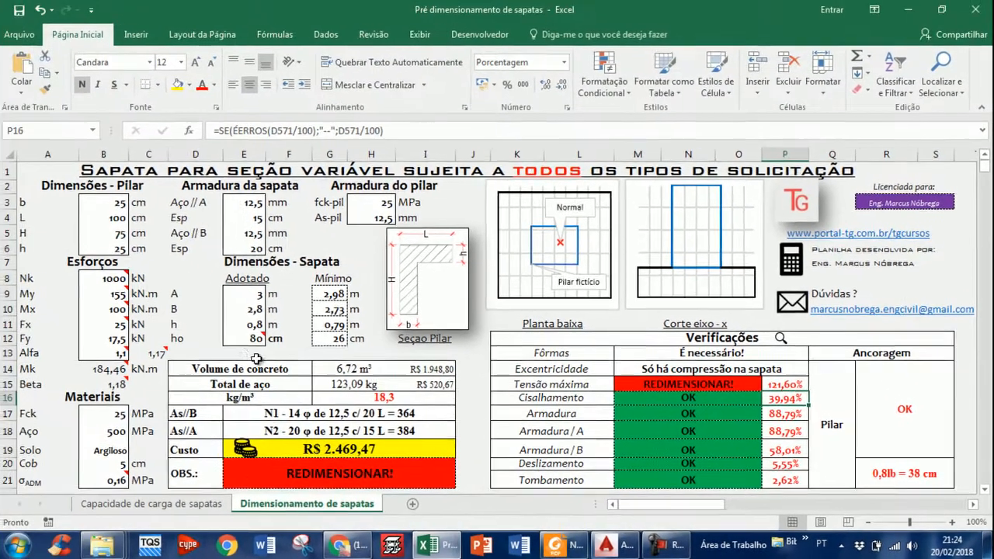
pyautogui.click(252, 348)
pyautogui.write('30')
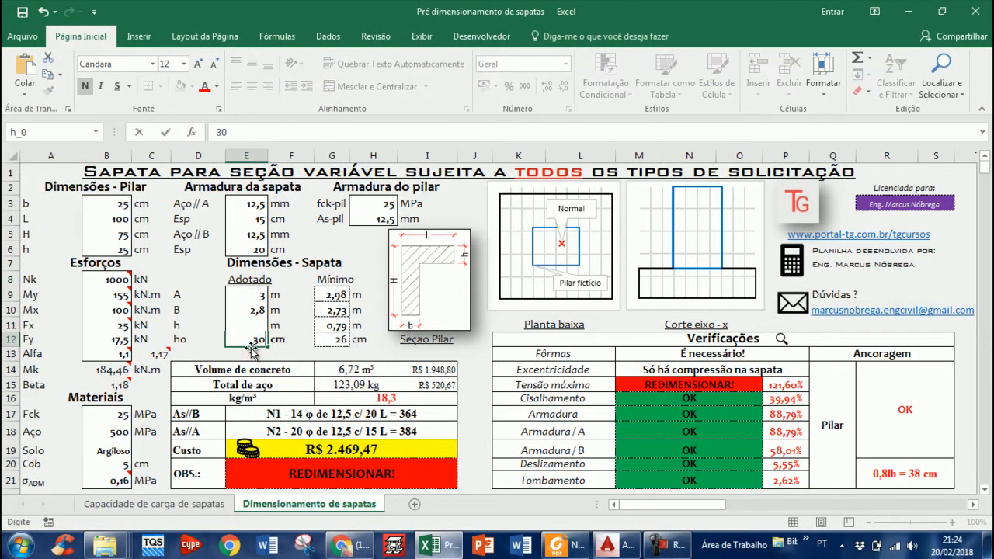
pyautogui.press('Return')
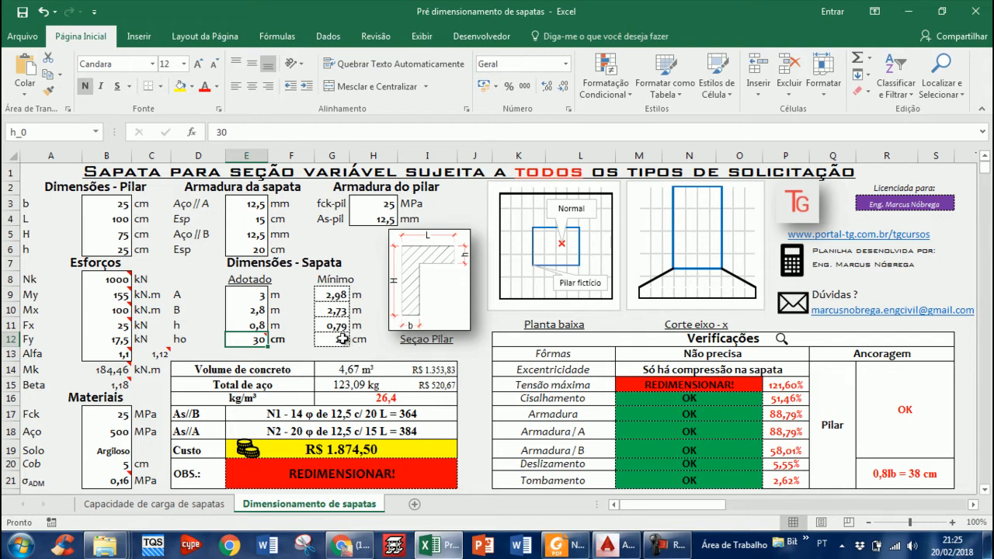
# Compare the verifications for adopted footing dimension B at 3 m and 2,8 m, leaving B at 3 m.
pyautogui.click(259, 299)
pyautogui.click(257, 310)
pyautogui.write('3')
pyautogui.hotkey('ctrl', 'Return')
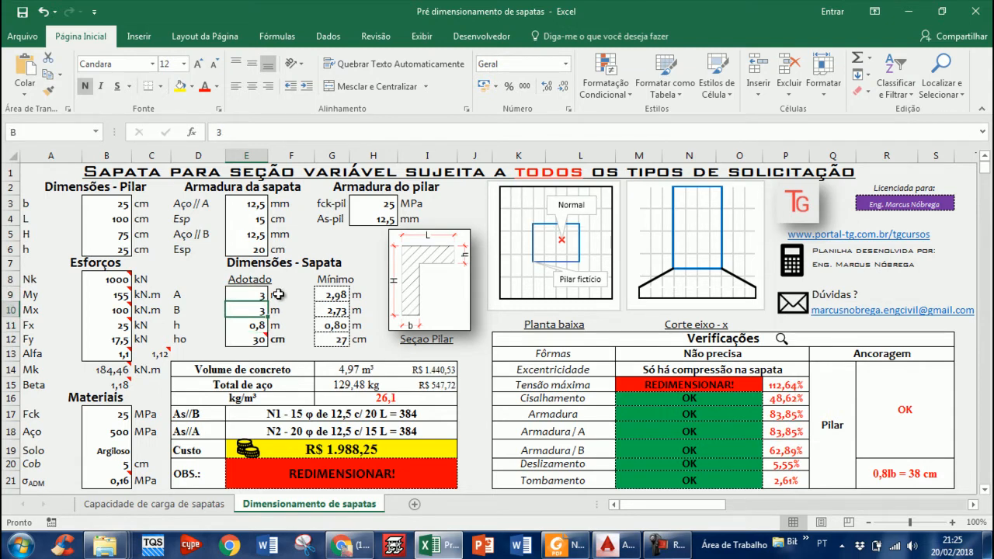
pyautogui.write('2,8')
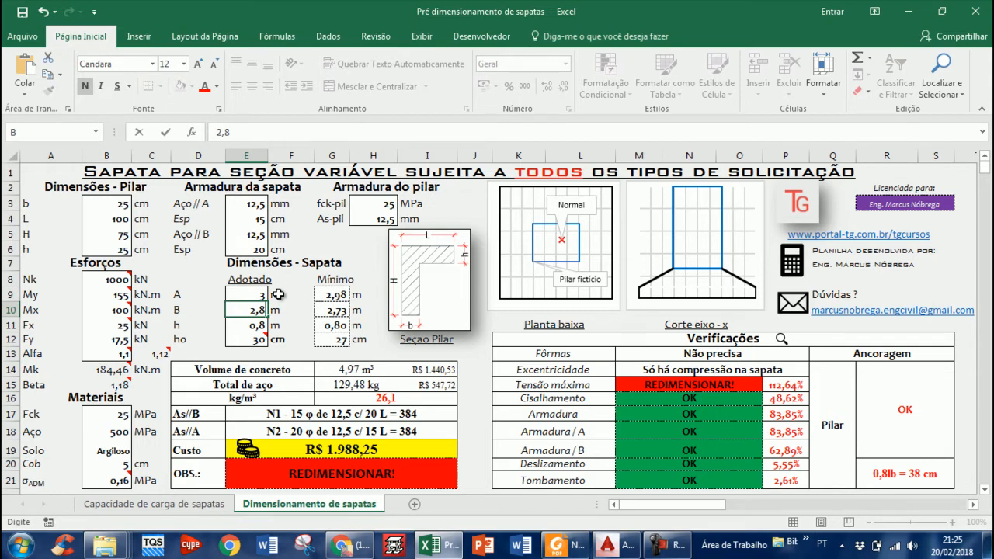
pyautogui.hotkey('ctrl', 'Return')
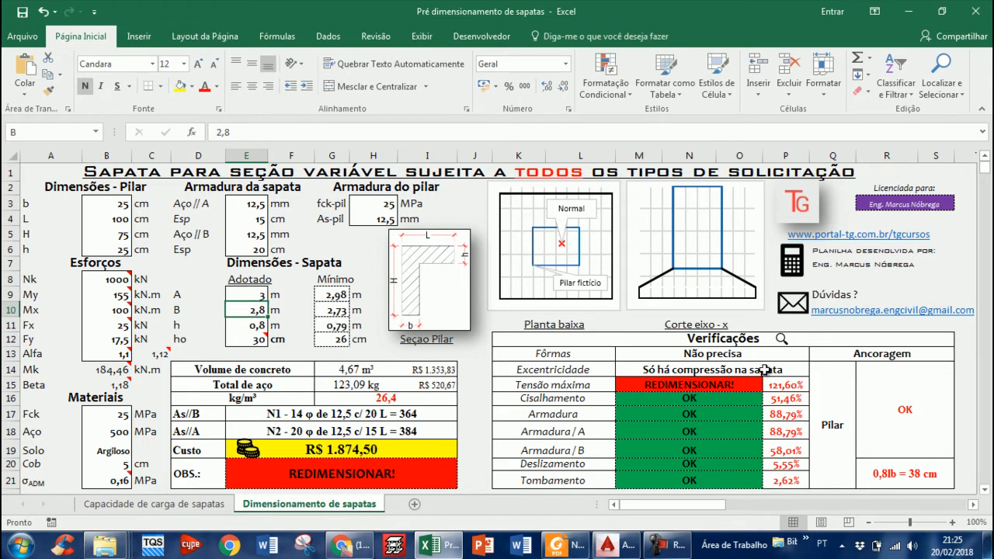
pyautogui.write('3')
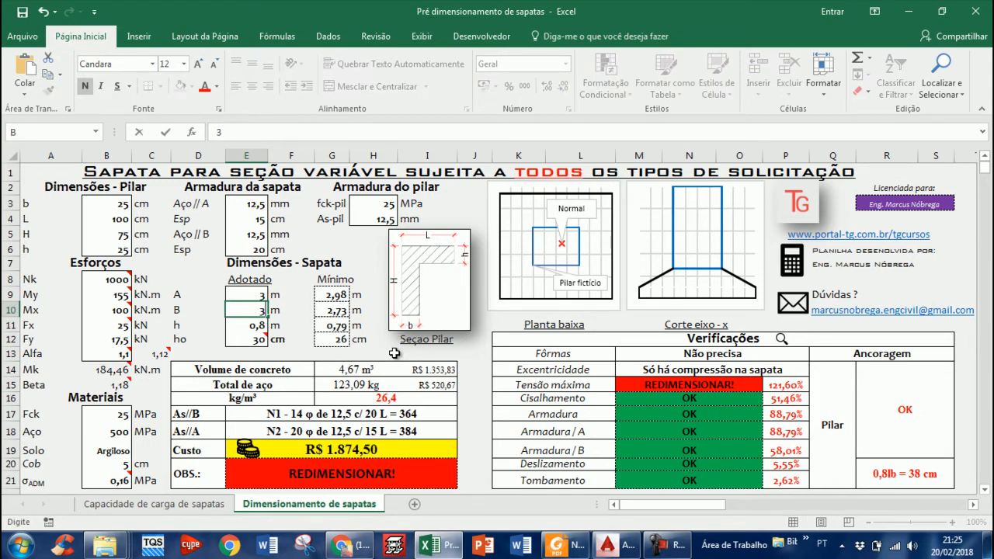
pyautogui.hotkey('ctrl', 'Return')
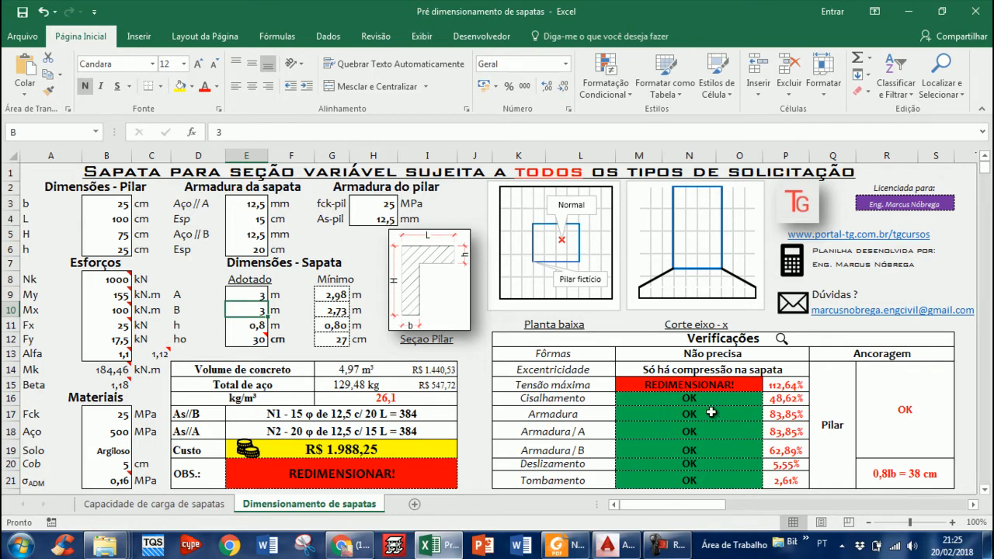
# Set both adopted footing dimensions A and B to 3,2 m and check the total cost.
pyautogui.click(792, 386)
pyautogui.click(244, 293)
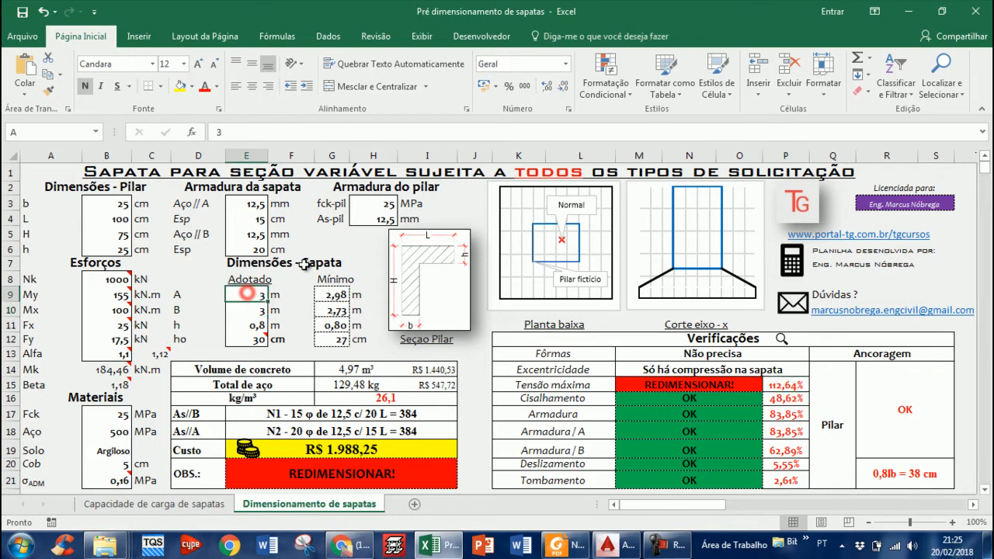
pyautogui.write('3,2')
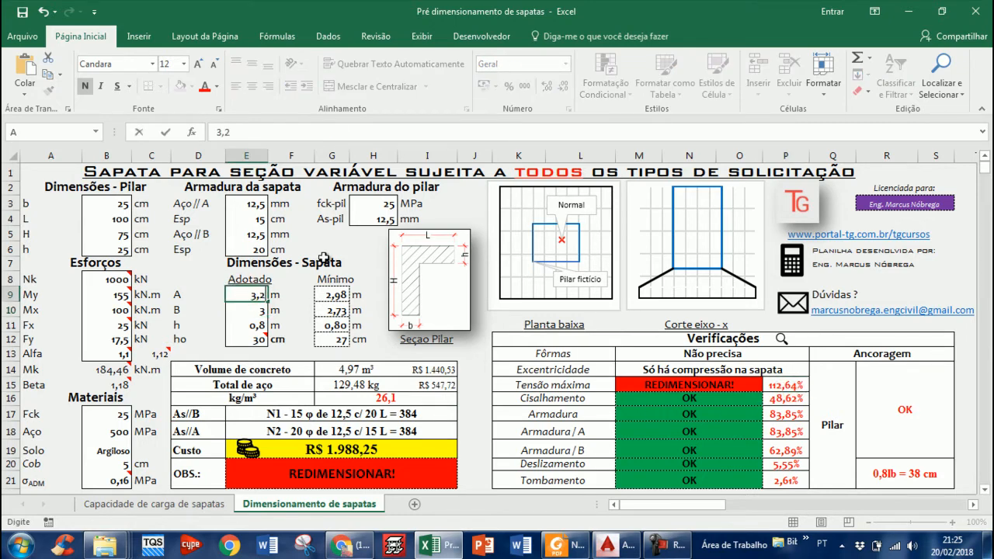
pyautogui.hotkey('ctrl', 'Return')
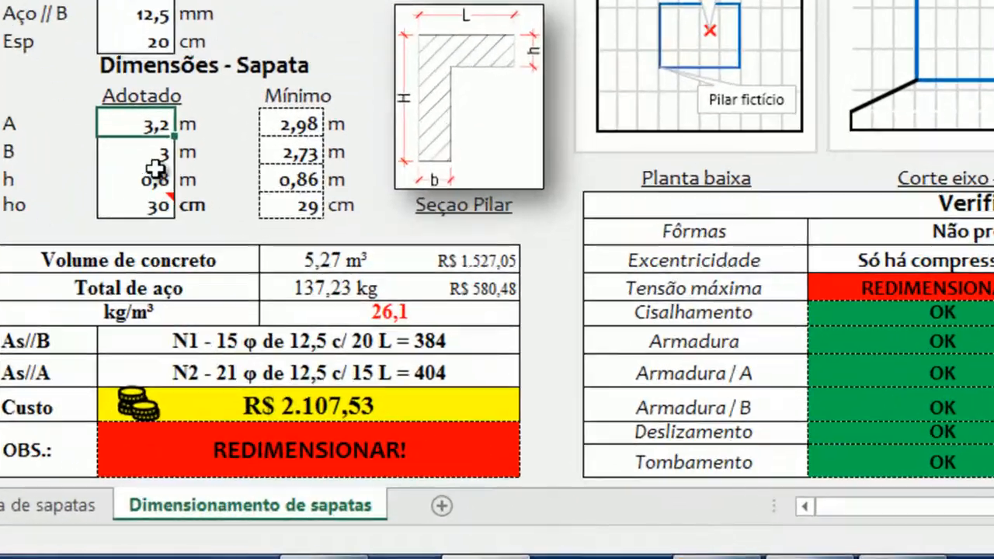
pyautogui.click(254, 310)
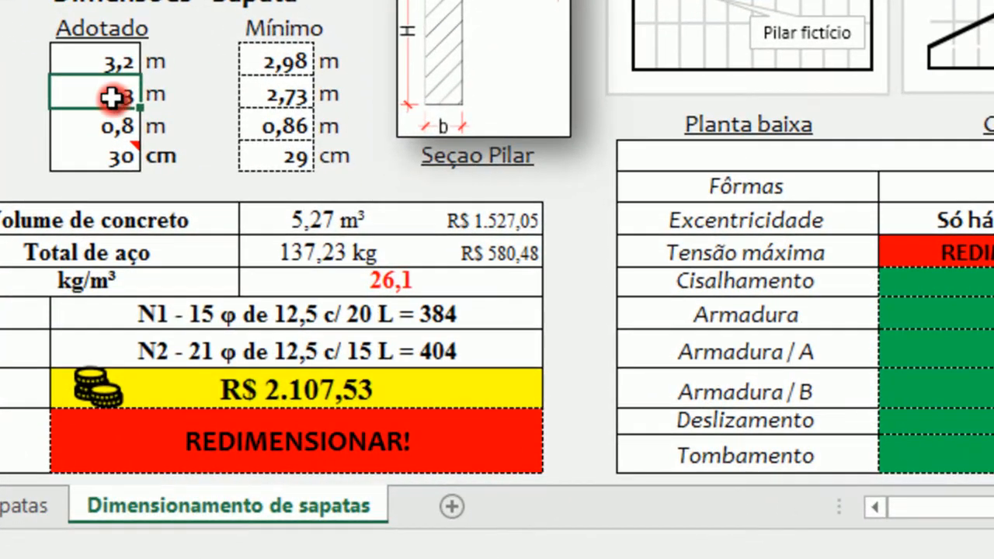
pyautogui.write('3,2')
pyautogui.press('Return')
pyautogui.click(111, 97)
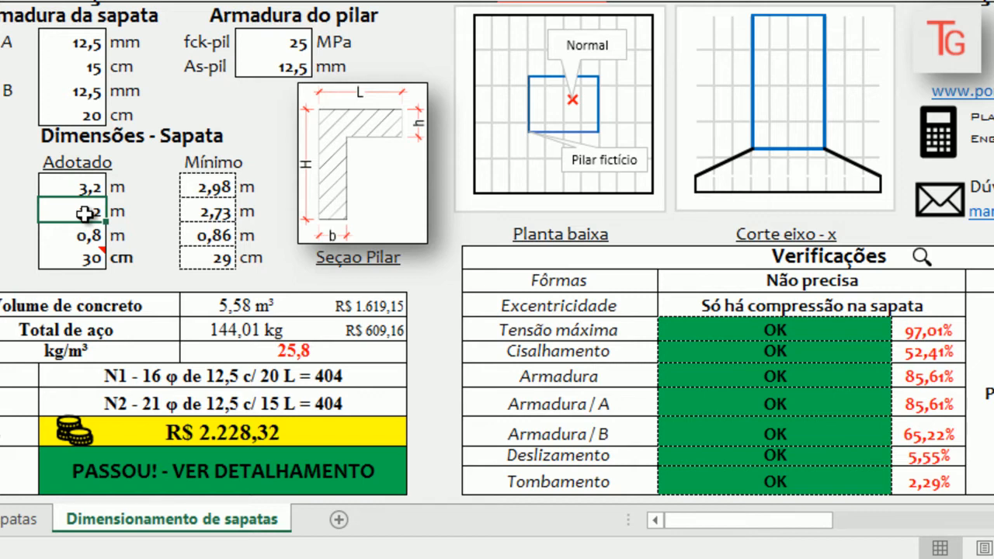
pyautogui.click(260, 441)
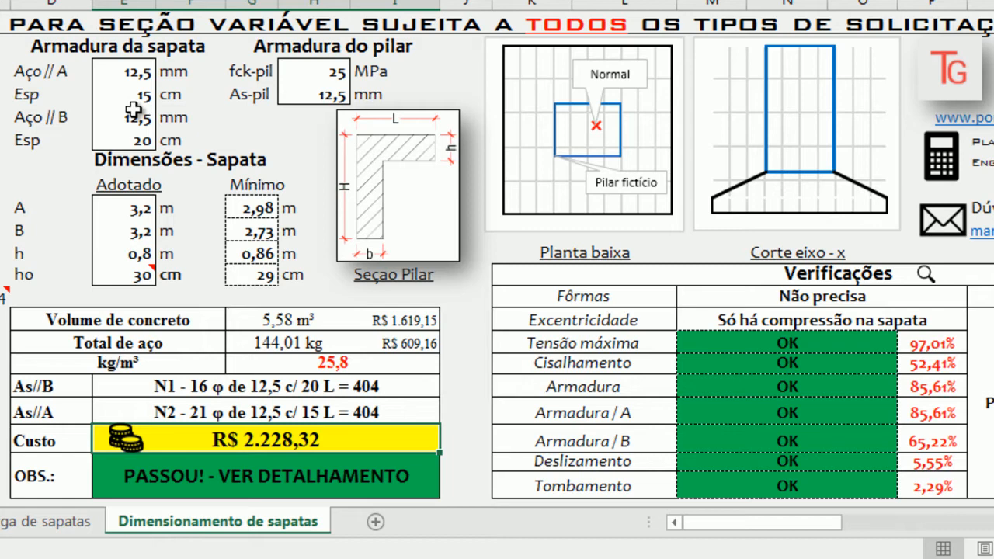
# Compare the adopted height h with its minimum, set it to 0,90 m and review the verification percentages.
pyautogui.click(140, 254)
pyautogui.click(251, 254)
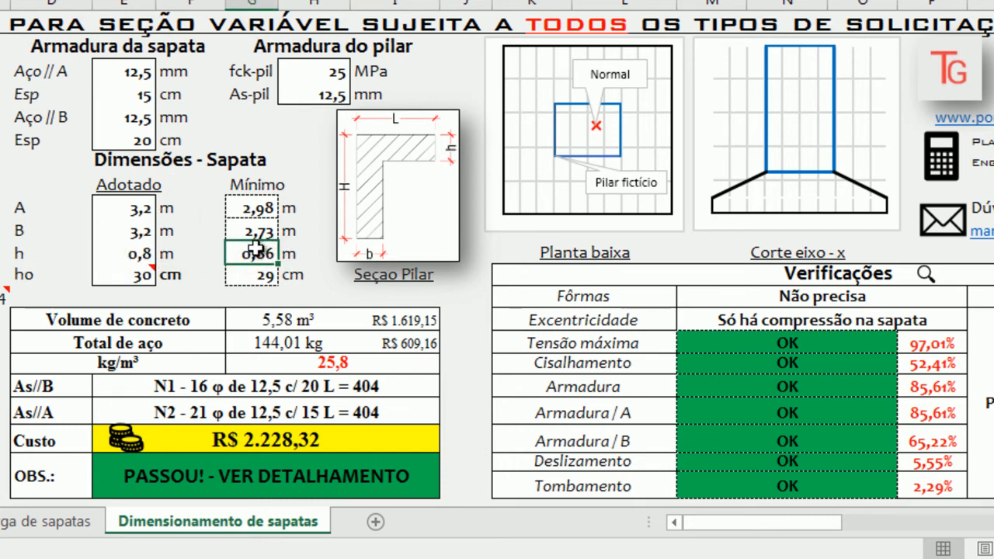
pyautogui.click(139, 253)
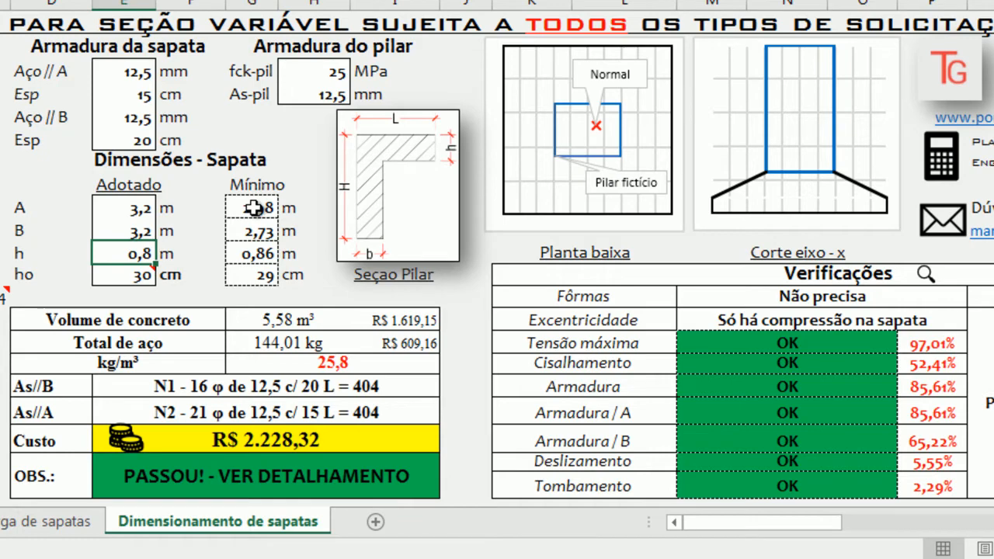
pyautogui.write('0,90')
pyautogui.press('Return')
pyautogui.press('Up')
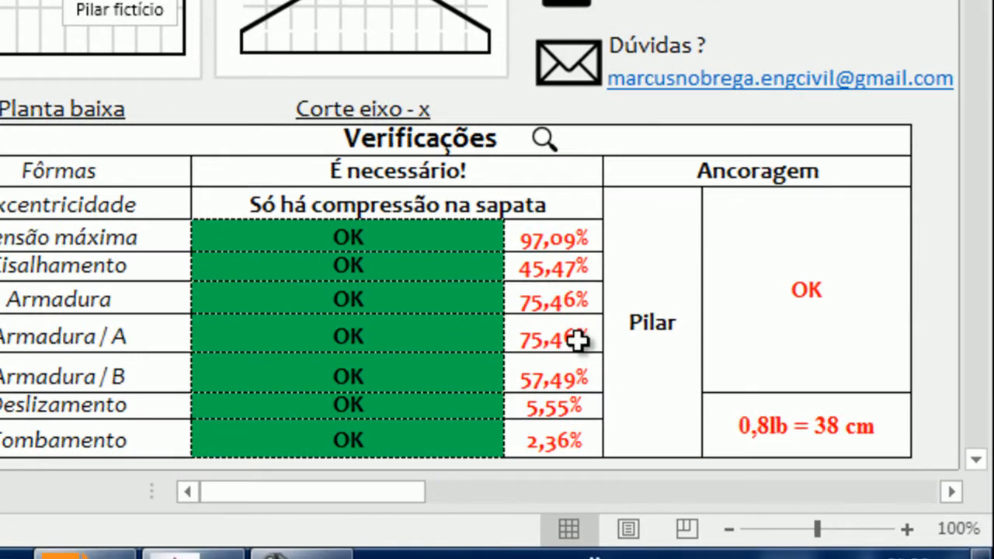
pyautogui.moveTo(870, 402); pyautogui.dragTo(863, 376)
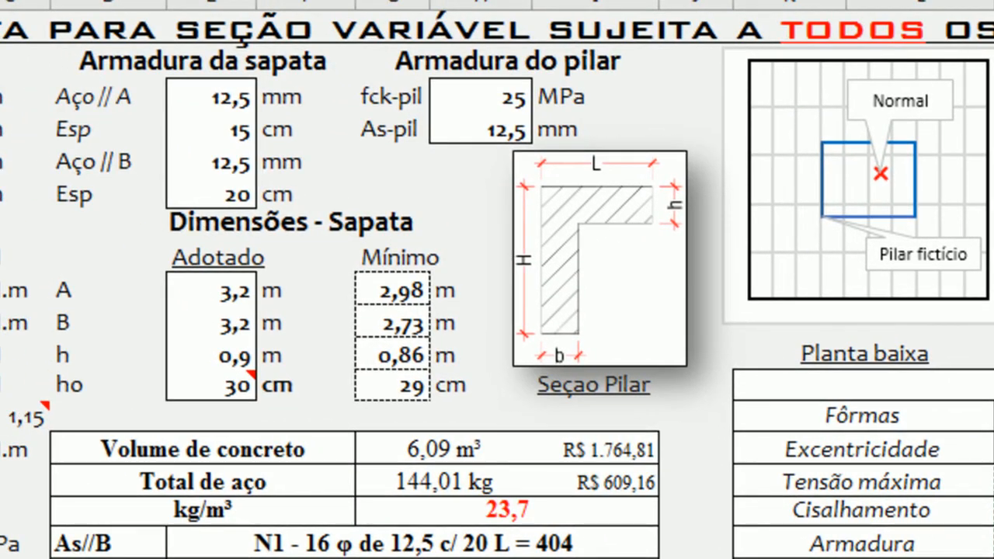
# Set the footing bar diameters Aço // A and Aço // B to 10 mm.
pyautogui.click(242, 99)
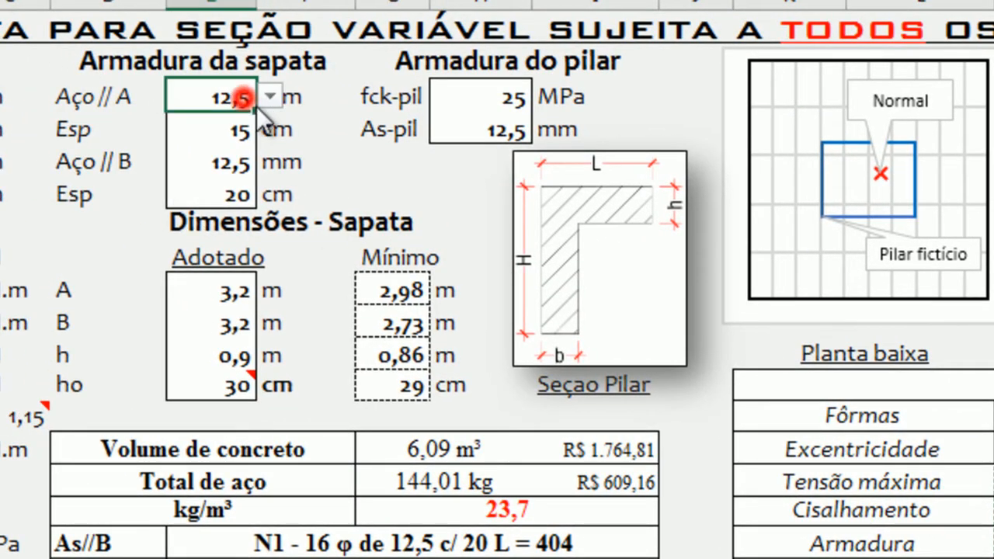
pyautogui.click(268, 100)
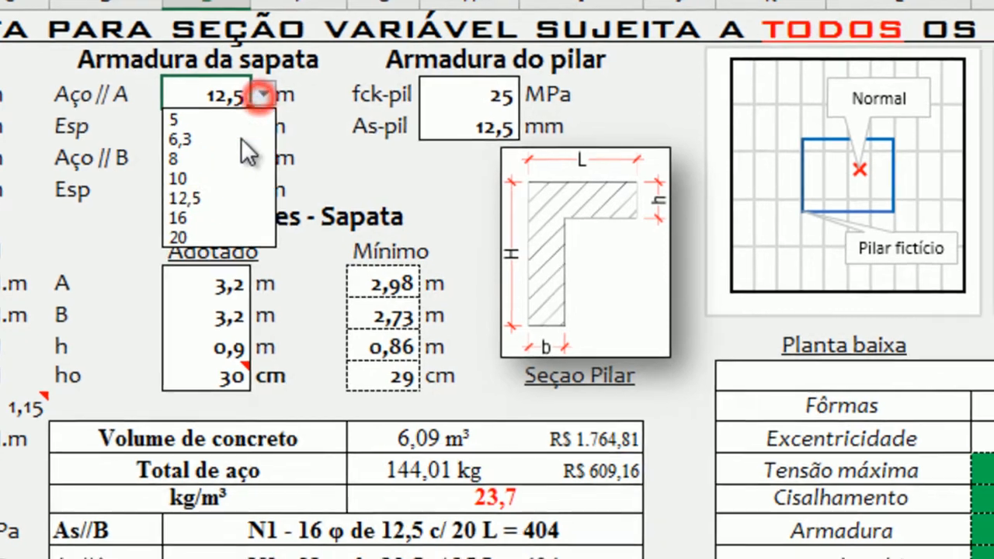
pyautogui.click(186, 178)
pyautogui.click(231, 157)
pyautogui.click(261, 157)
pyautogui.click(132, 174)
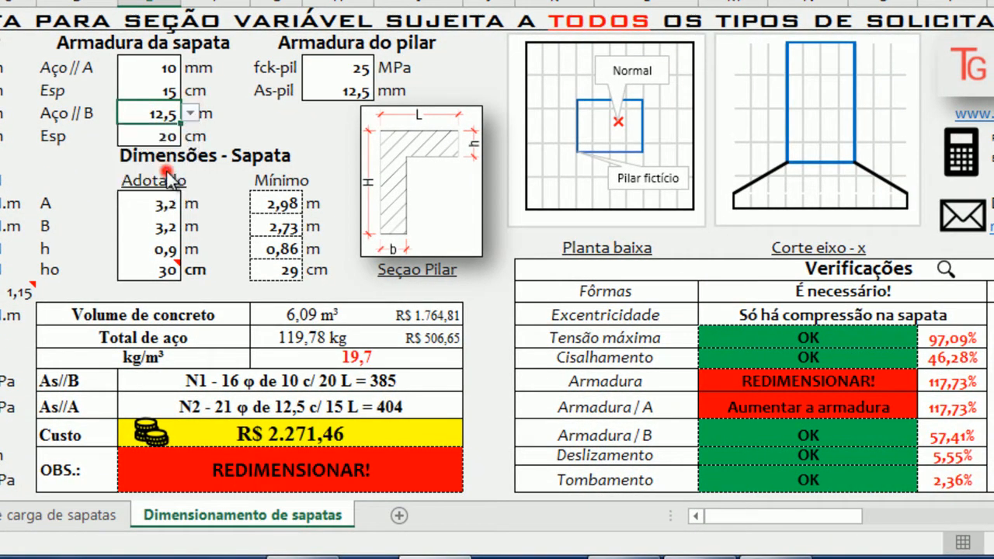
# Set the bar spacing Esp to 10 cm for both Aço // A and Aço // B.
pyautogui.click(159, 87)
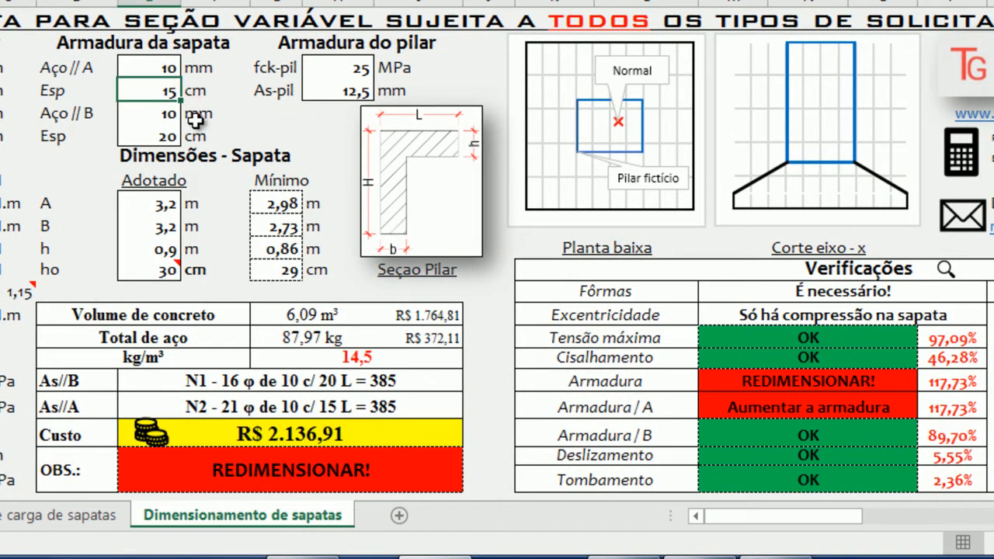
pyautogui.write('1')
pyautogui.press('Return')
pyautogui.press('Return')
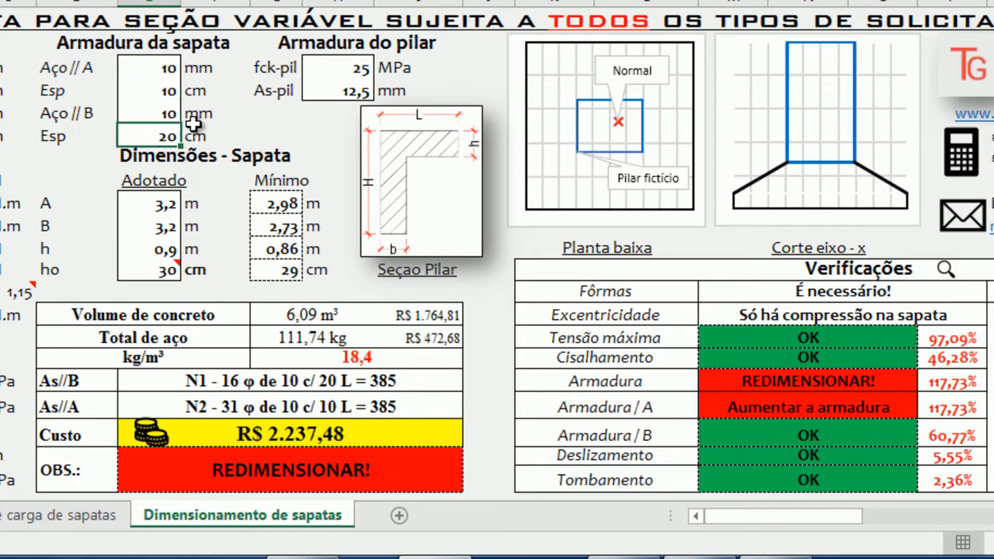
pyautogui.write('10')
pyautogui.hotkey('ctrl', 'Return')
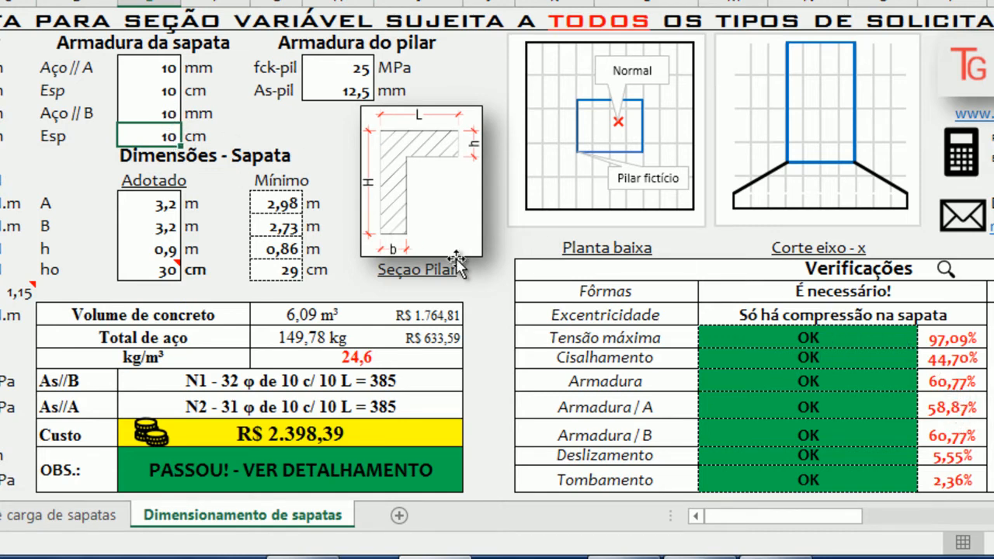
# Set the bar spacing Esp to 12 cm for Aço // A and 15 cm for Aço // B.
pyautogui.click(152, 68)
pyautogui.click(162, 86)
pyautogui.write('12')
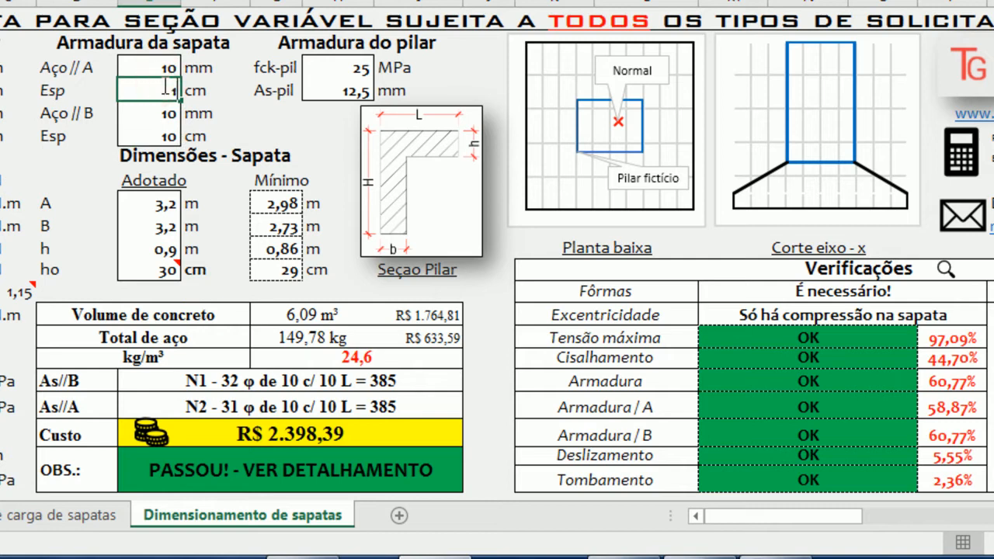
pyautogui.press('Return')
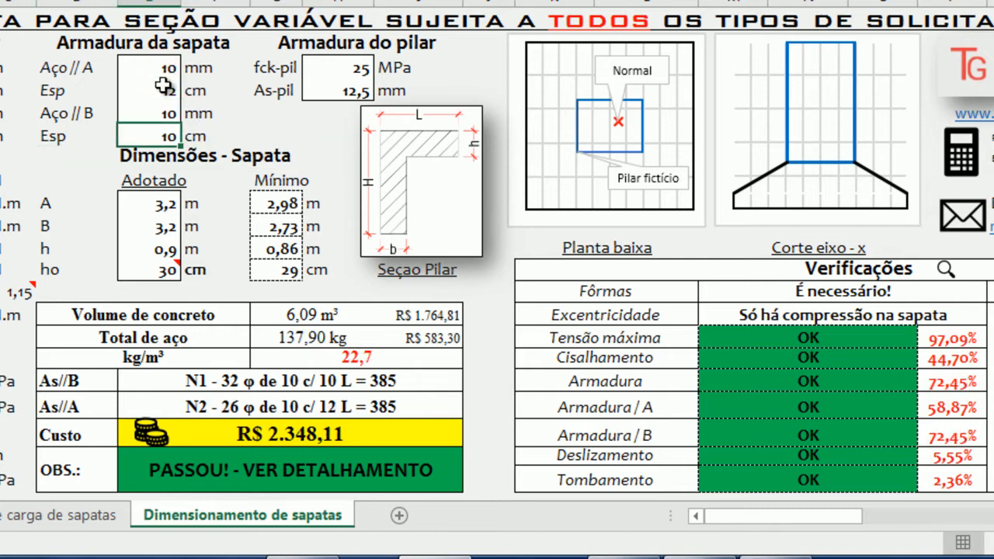
pyautogui.write('1')
pyautogui.press('Return')
pyautogui.press('Up')
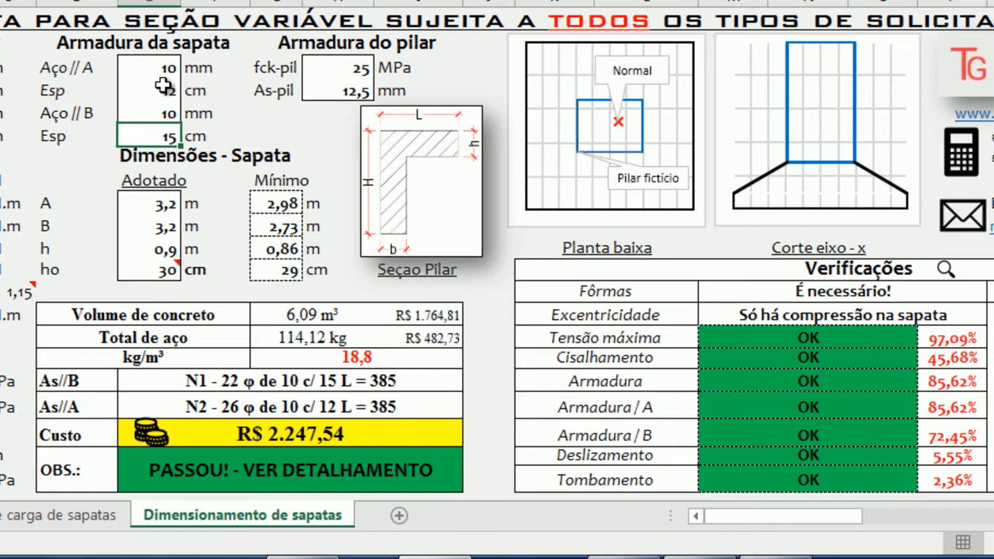
# Try spacings of 20, 19, 18 and 17 cm for the Aço // B bars, checking the reinforcement verification for each.
pyautogui.write('20')
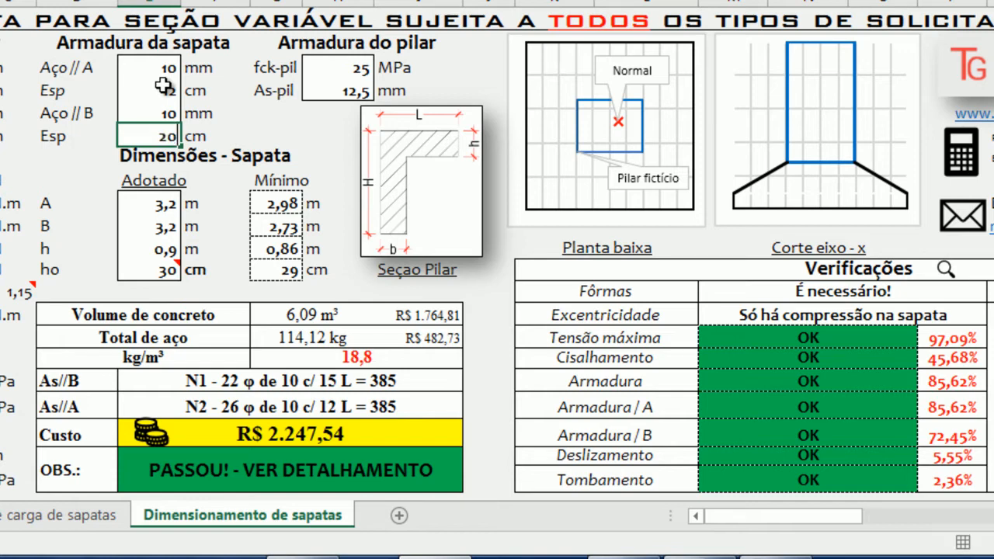
pyautogui.press('Return')
pyautogui.press('Up')
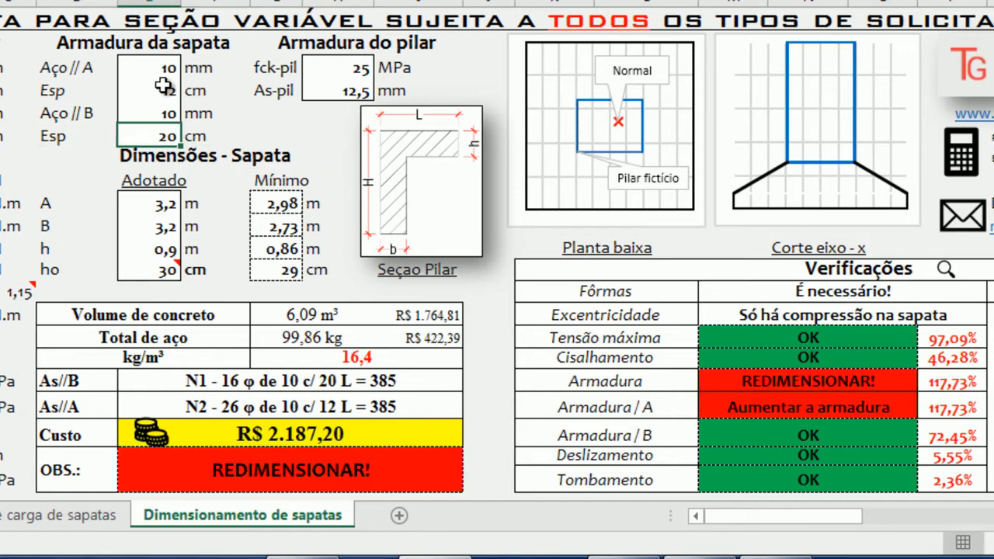
pyautogui.write('19')
pyautogui.press('Return')
pyautogui.press('Up')
pyautogui.write('18')
pyautogui.press('Return')
pyautogui.press('Up')
pyautogui.write('17')
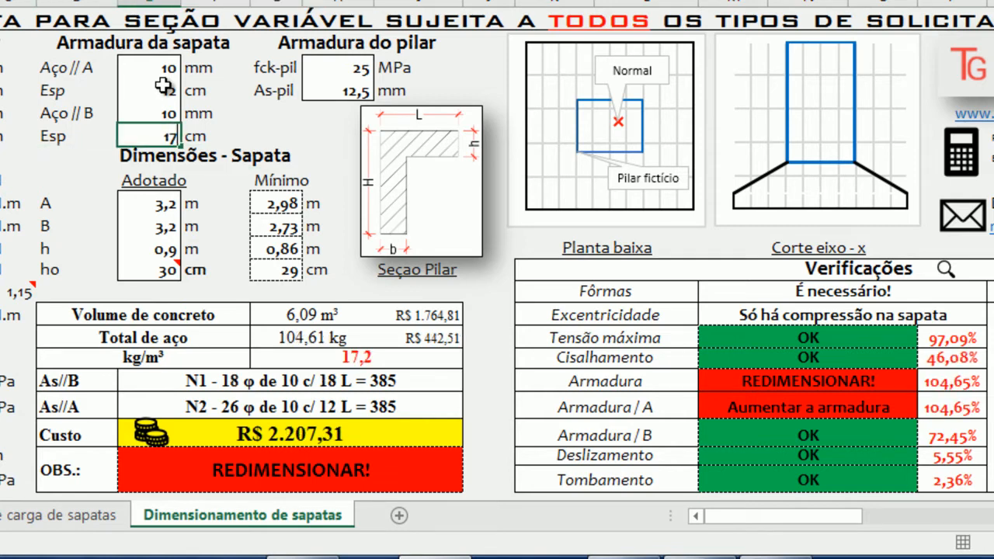
pyautogui.press('Return')
pyautogui.press('Up')
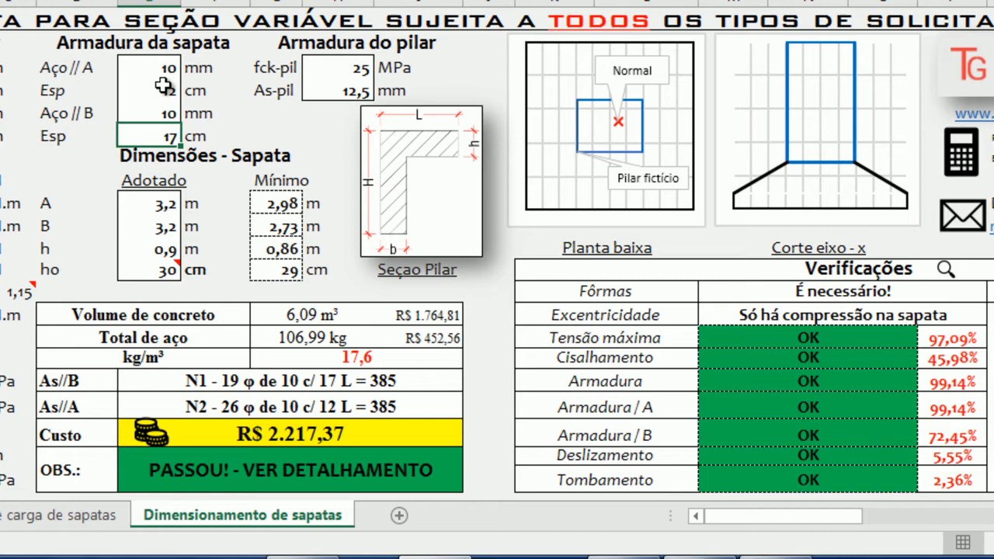
# Set the bar spacing Esp to 15 cm for both Aço // B and Aço // A.
pyautogui.write('1')
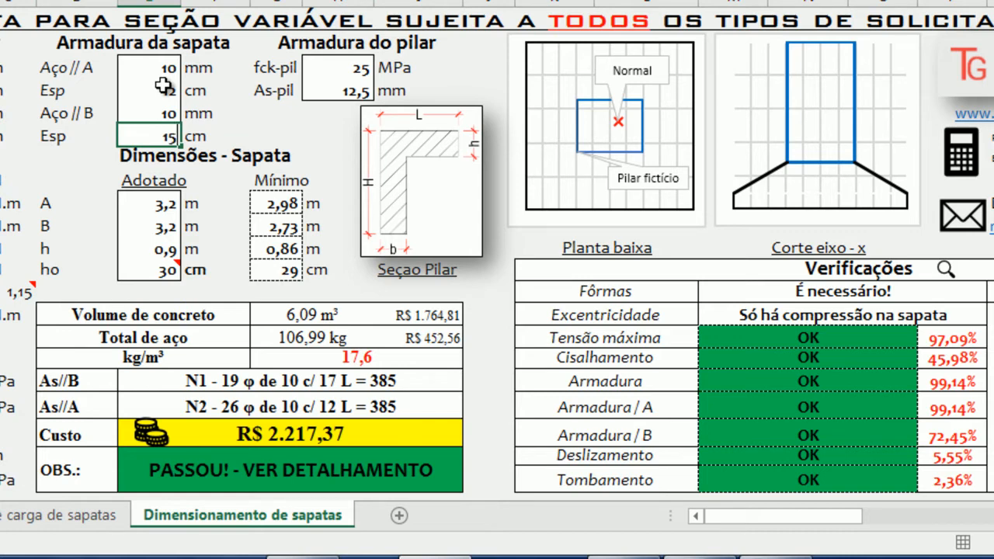
pyautogui.write('5')
pyautogui.press('Return')
pyautogui.press('Up')
pyautogui.press('Up')
pyautogui.press('Up')
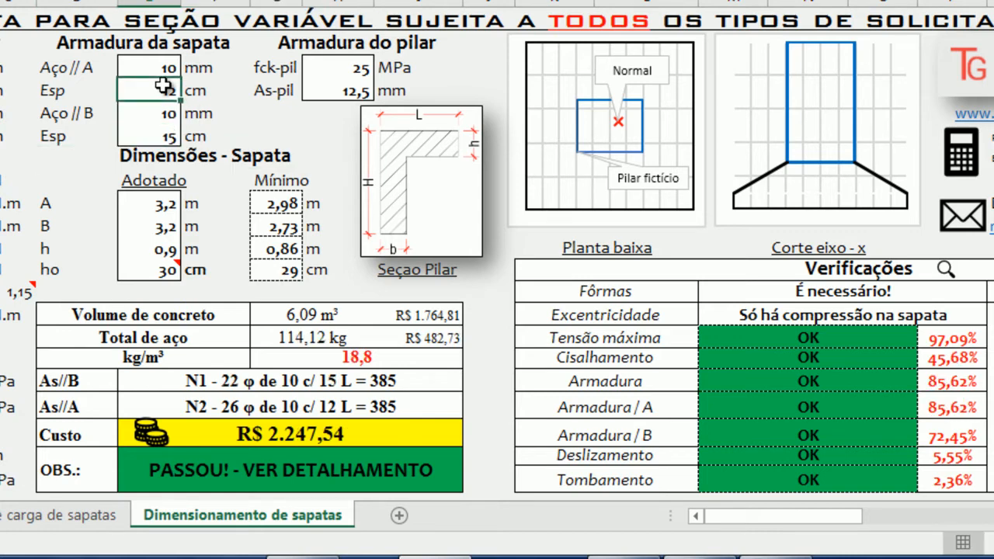
pyautogui.write('15')
pyautogui.press('Return')
pyautogui.press('Up')
pyautogui.press('Up')
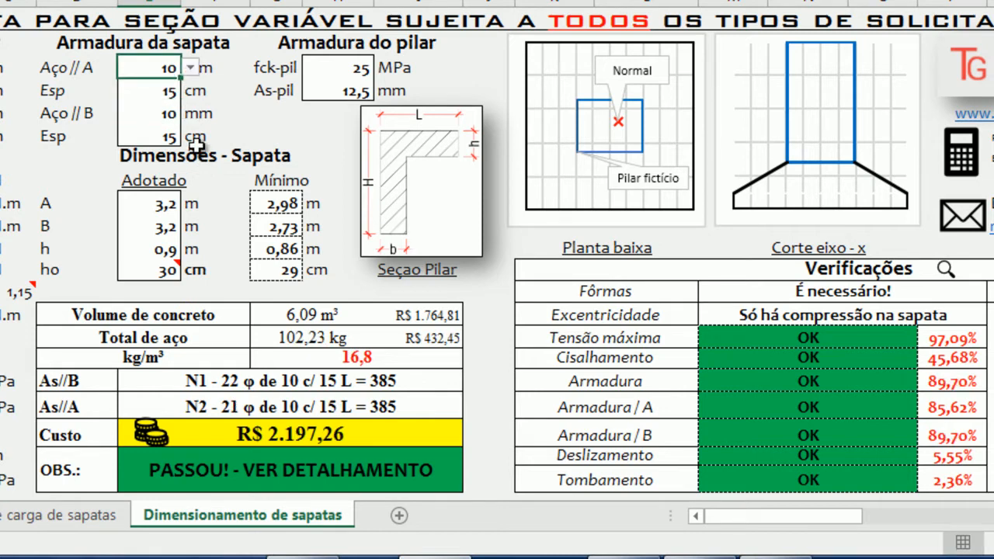
# Review the adopted bar spacings and the verification percentages for reinforcement, sliding and overturning.
pyautogui.click(160, 91)
pyautogui.click(163, 137)
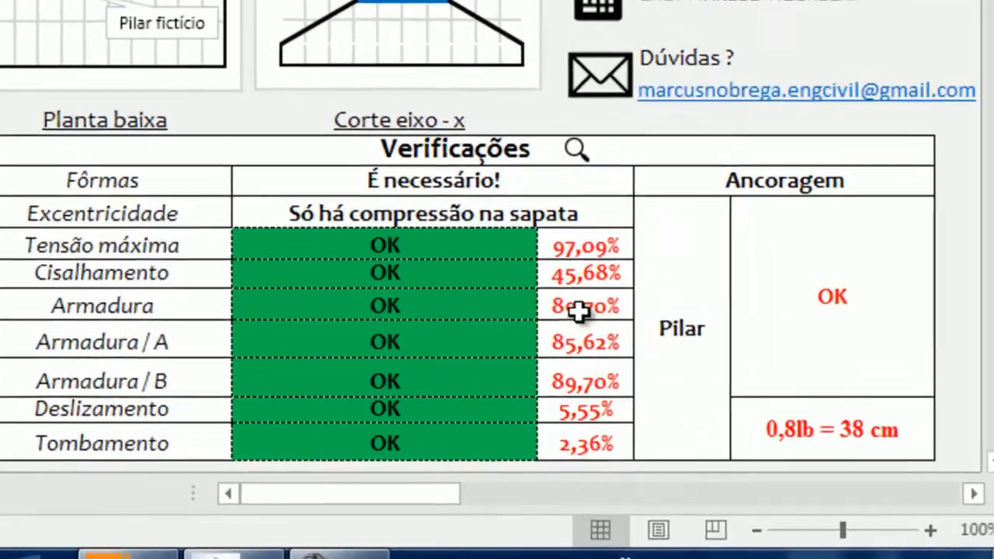
pyautogui.moveTo(963, 381); pyautogui.dragTo(963, 407)
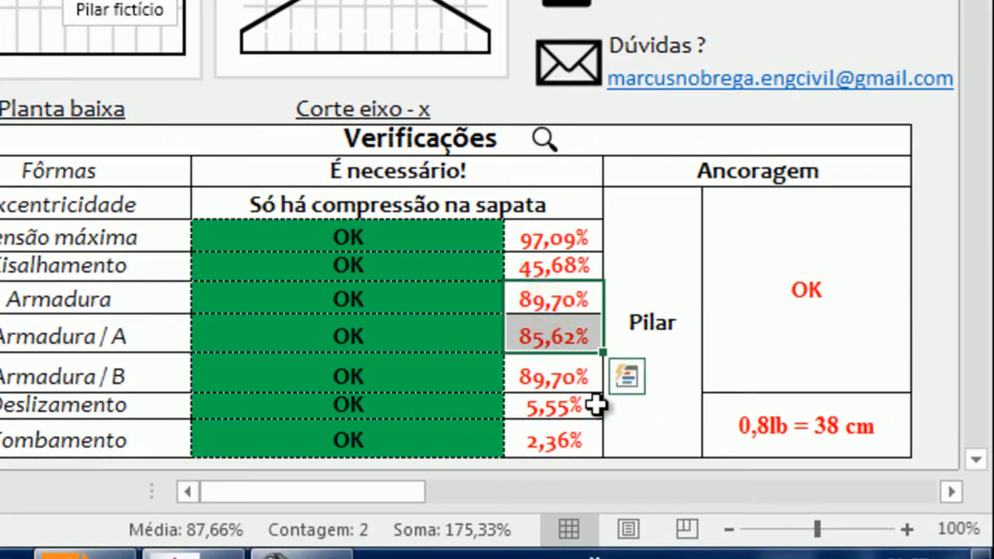
pyautogui.click(556, 407)
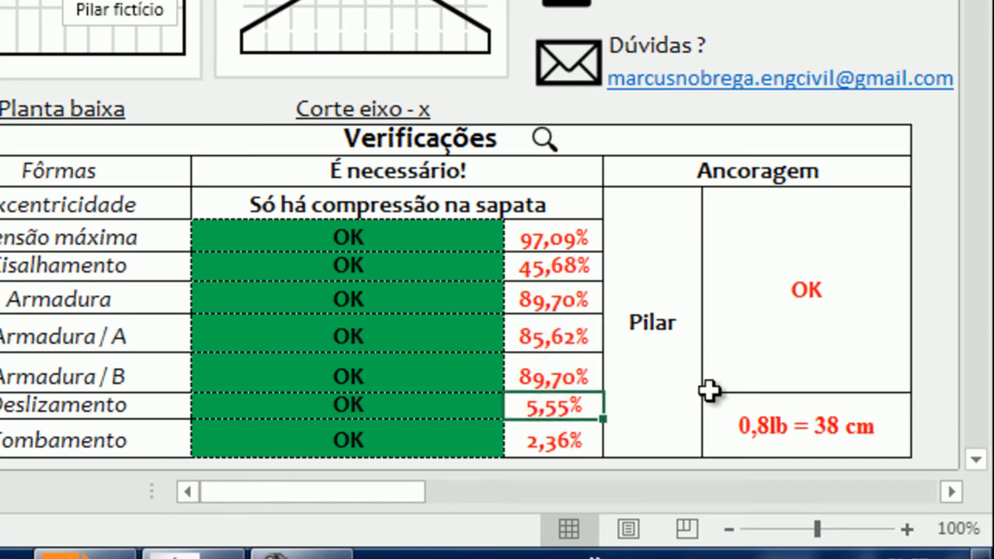
pyautogui.click(563, 436)
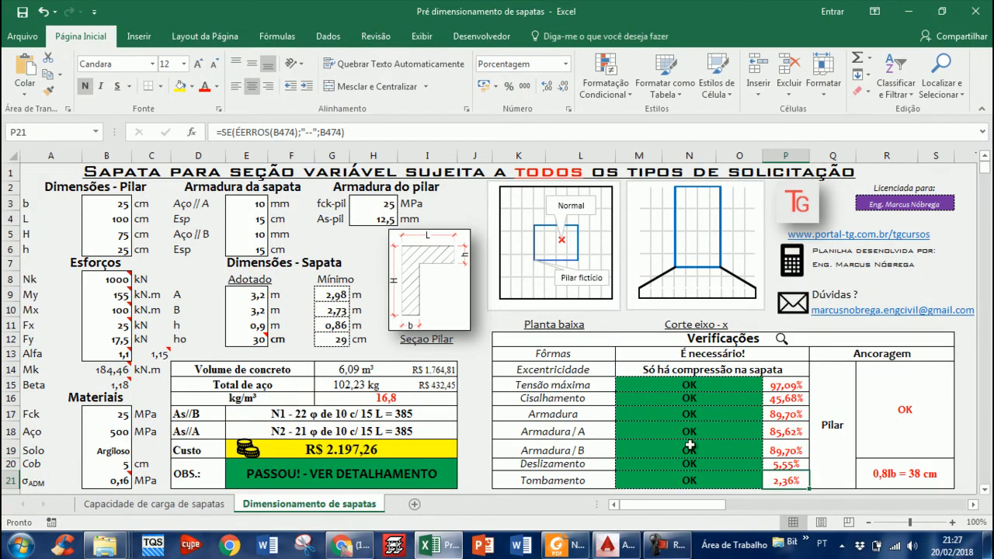
# Try different loads on the column: Nk 300 kN, My 400 kN.m and Mx 500 kN.m.
pyautogui.moveTo(109, 283)
pyautogui.moveTo(104, 309)
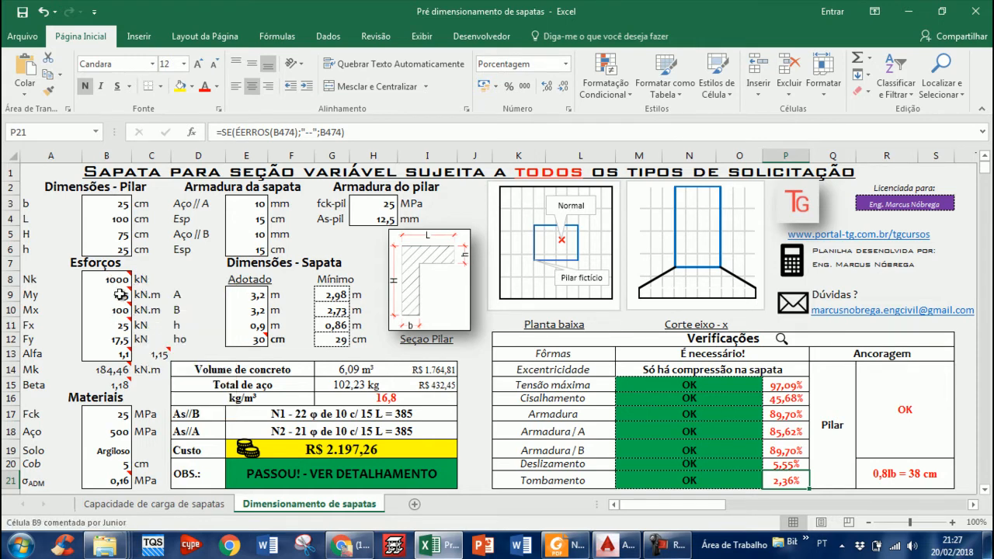
pyautogui.click(115, 279)
pyautogui.moveTo(127, 329)
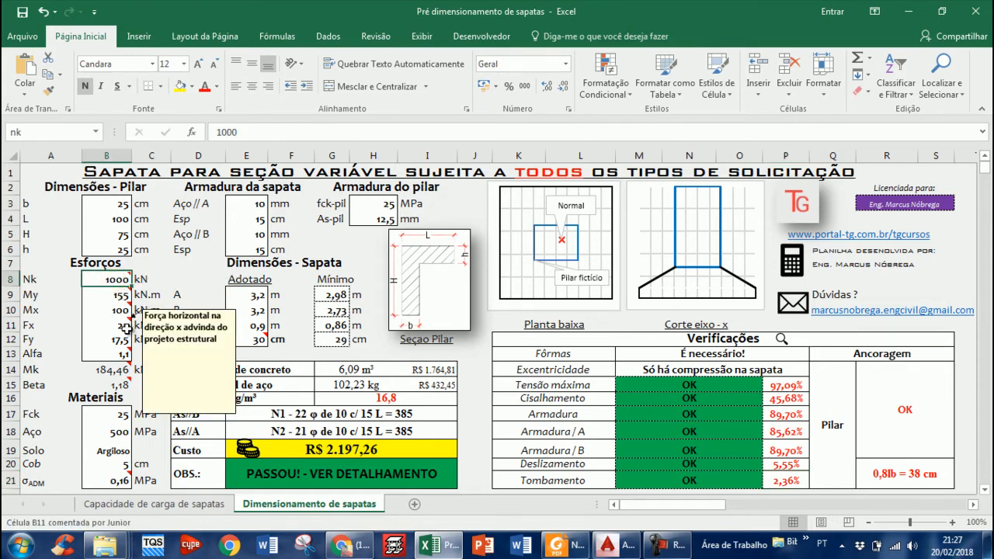
pyautogui.write('3')
pyautogui.press('Return')
pyautogui.write('400')
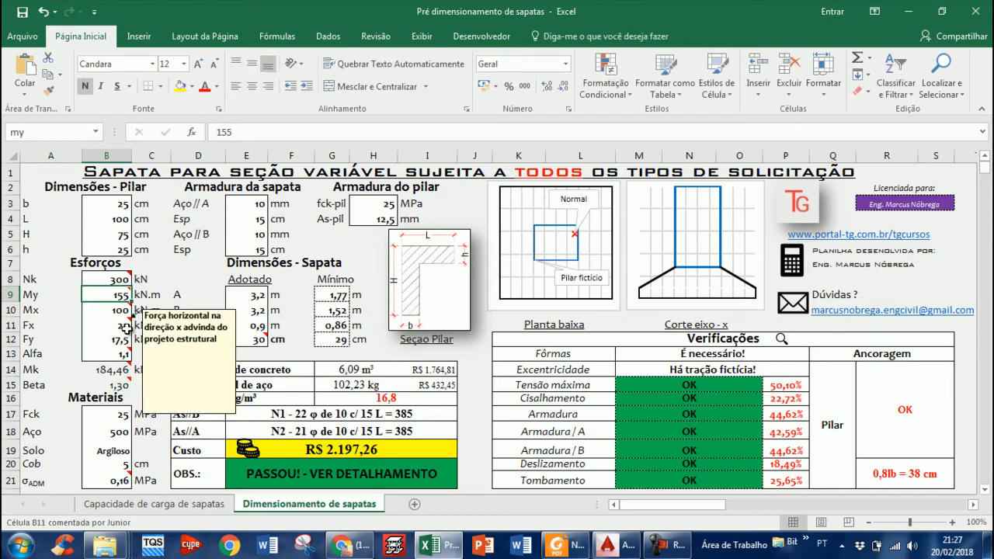
pyautogui.press('Return')
pyautogui.write('500')
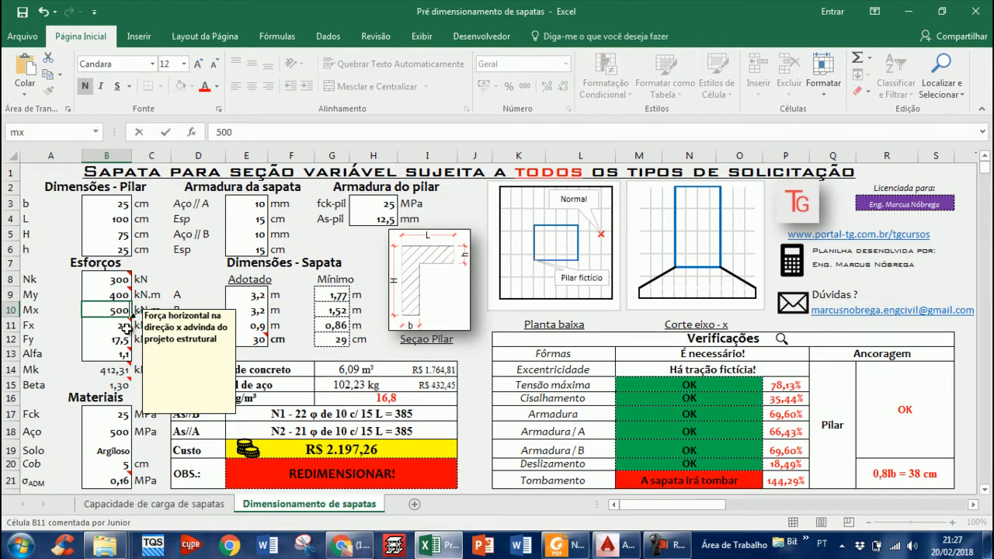
pyautogui.hotkey('ctrl', 'Return')
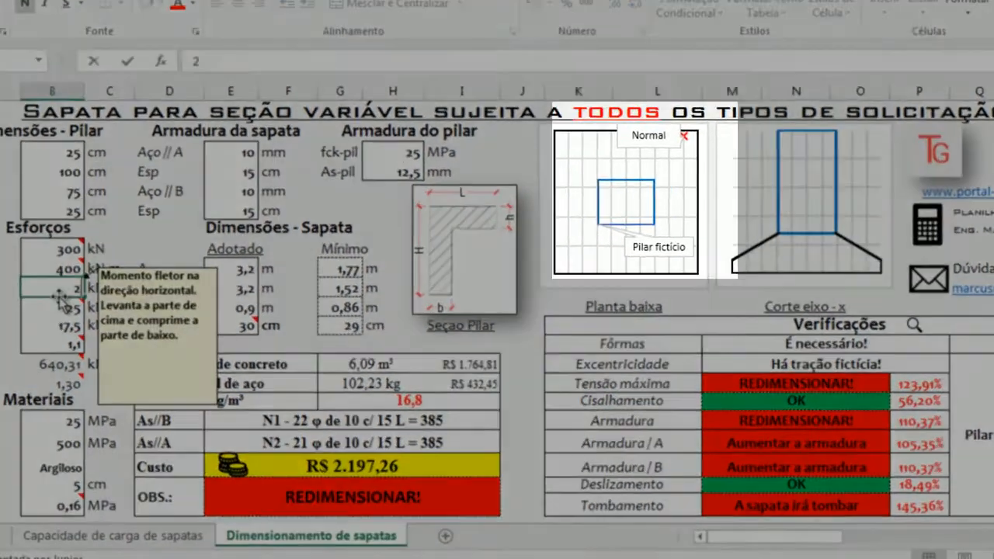
# Set Mx to 250 kN.m and check the normal force position in the plan view and the eccentricity verification.
pyautogui.write('250')
pyautogui.press('Return')
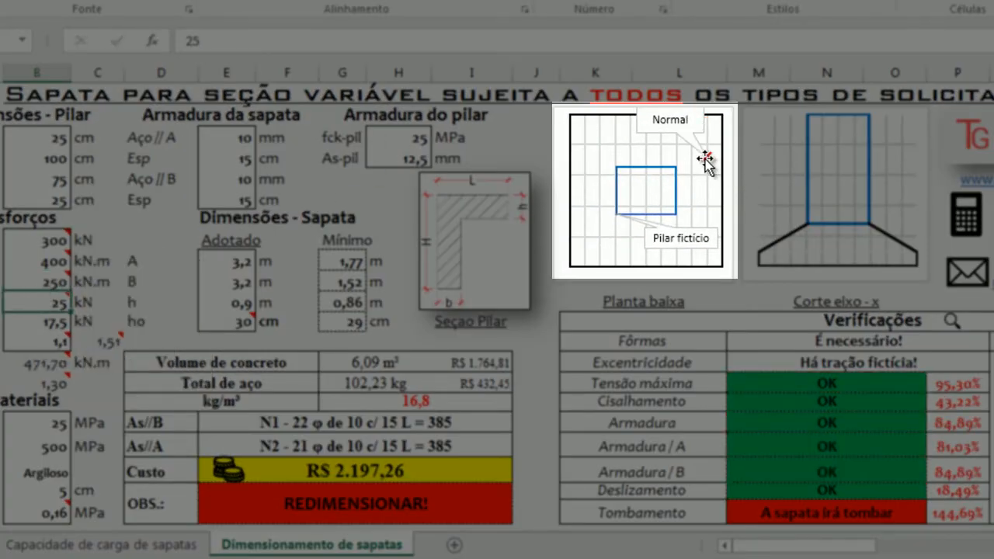
pyautogui.moveTo(709, 164)
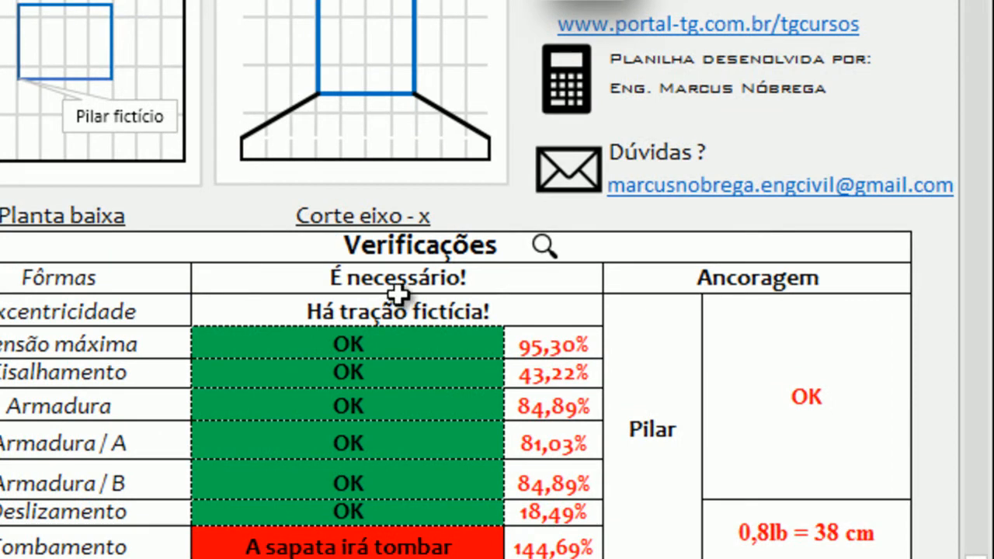
pyautogui.click(456, 314)
pyautogui.click(104, 322)
pyautogui.click(288, 315)
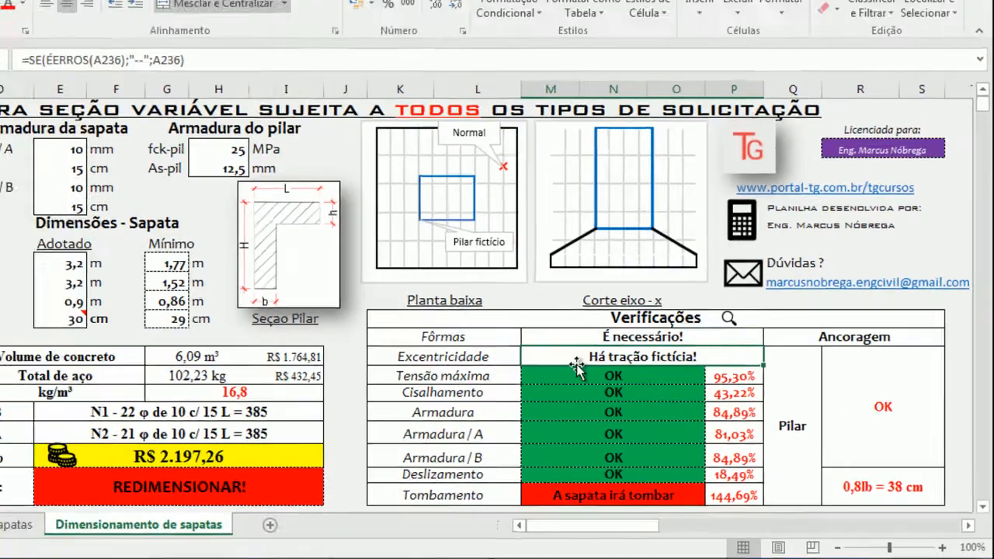
# Undo the trial changes to the loads Mx, My and Nk.
pyautogui.hotkey('ctrl', 'z')
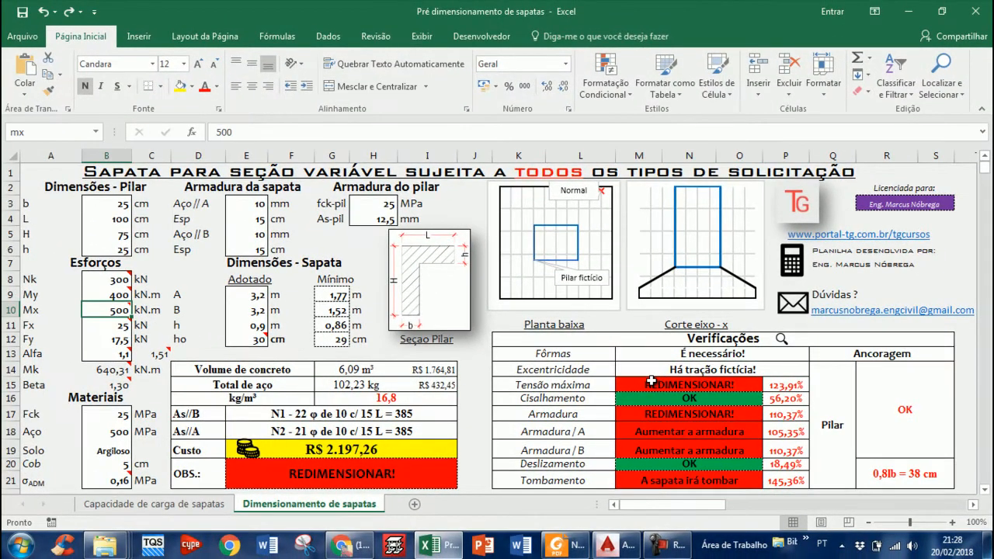
pyautogui.hotkey('ctrl', 'z')
pyautogui.hotkey('ctrl', 'z')
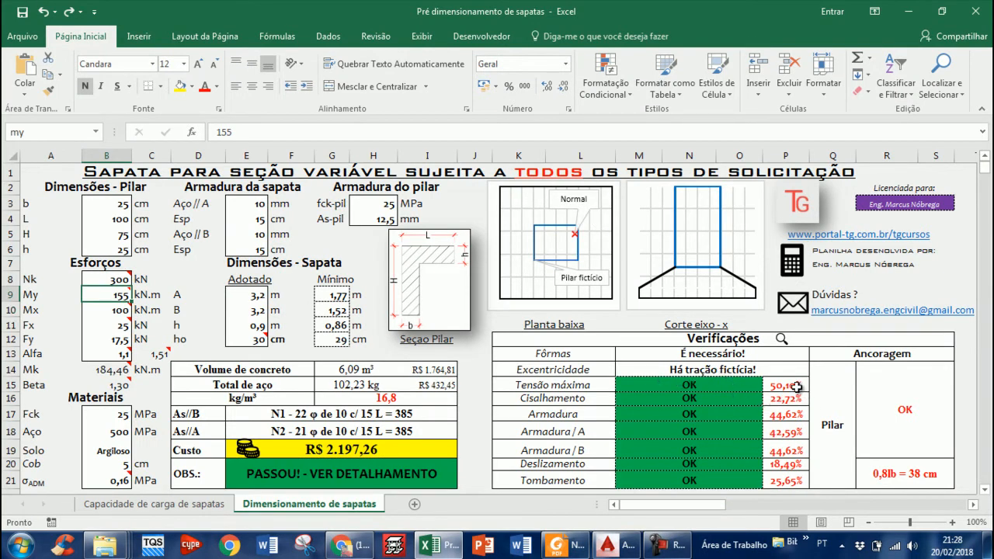
pyautogui.hotkey('ctrl', 'z')
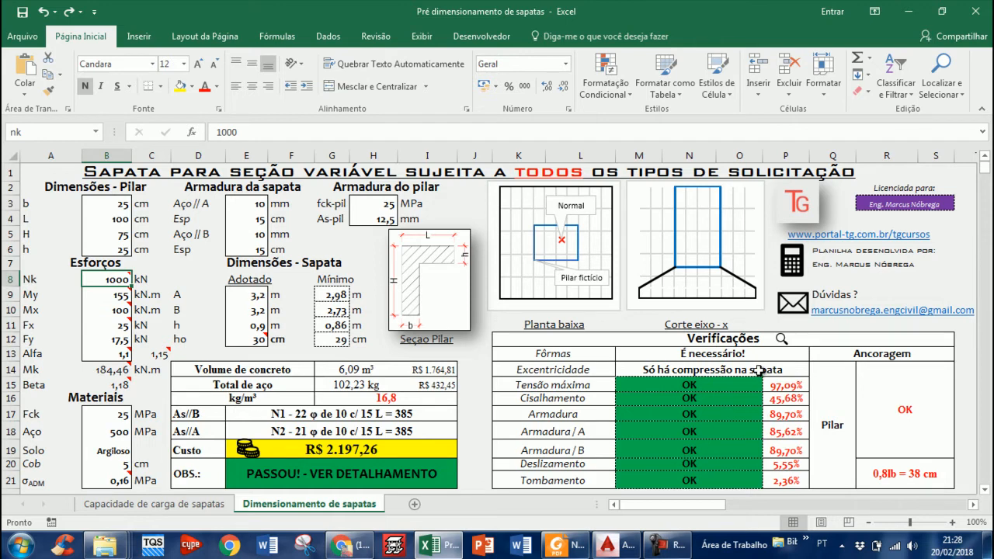
# Check the eccentricity verification, the column anchorage length and the steel consumption per cubic metre.
pyautogui.click(758, 371)
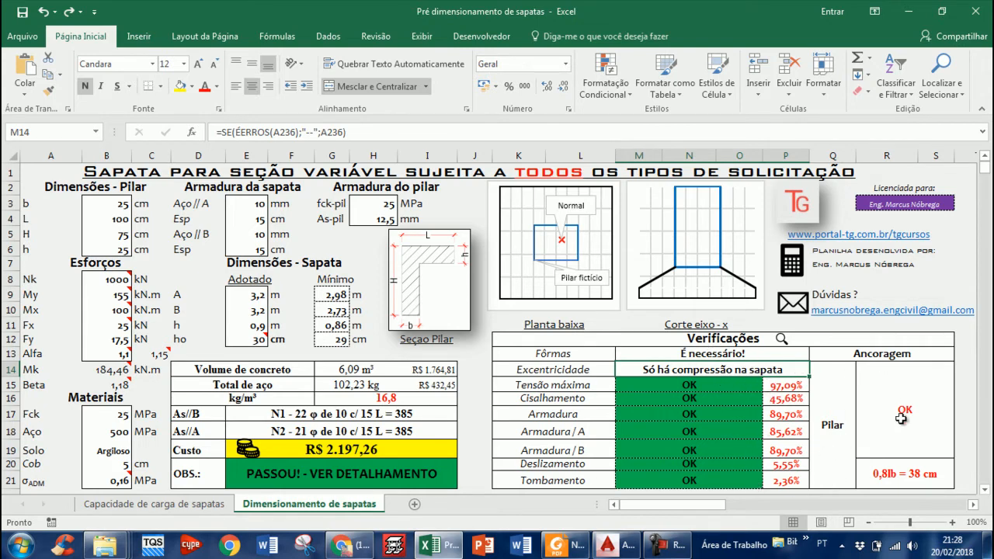
pyautogui.click(906, 483)
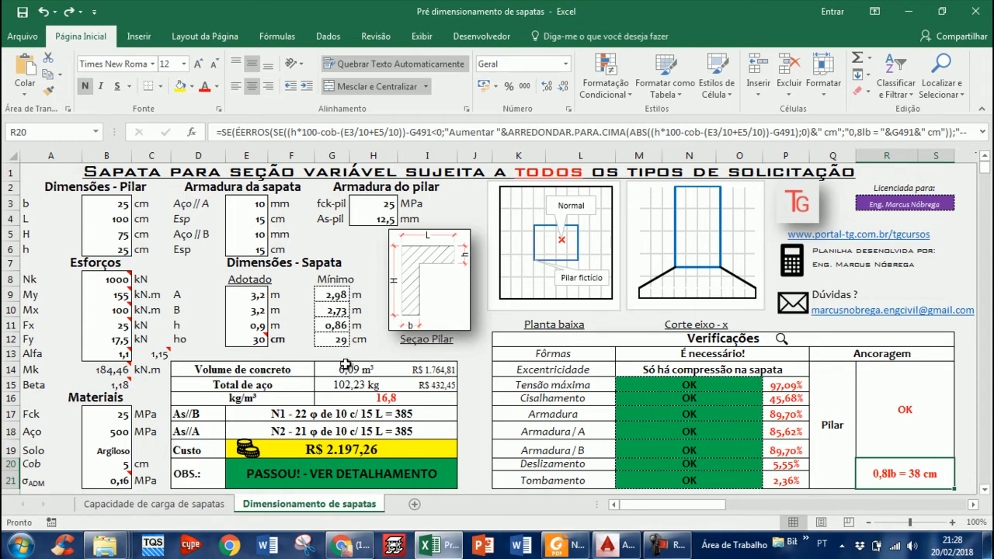
pyautogui.click(373, 398)
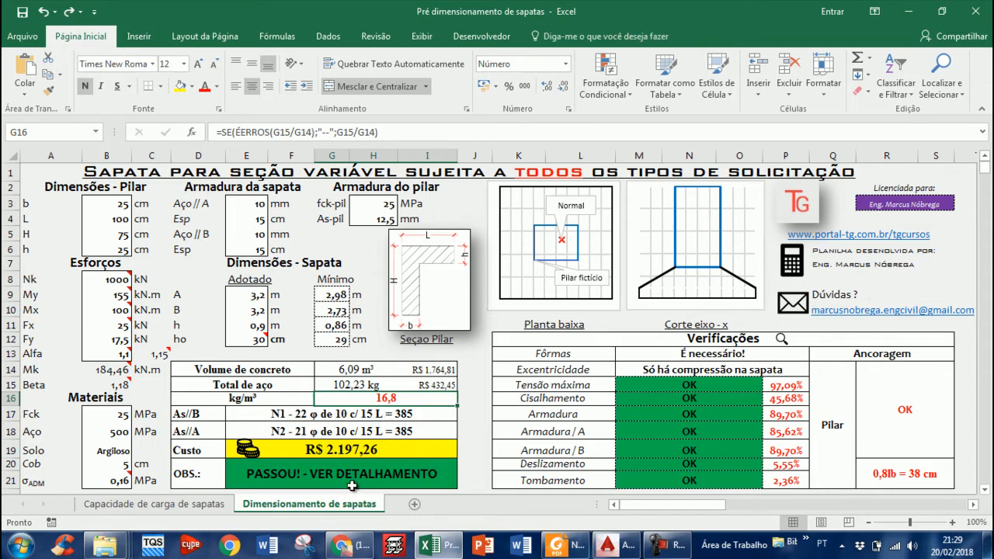
# Examine the footing's reinforcement detailing drawing with bars N1 and N2, and the concrete and steel unit price table.
pyautogui.moveTo(641, 508); pyautogui.dragTo(716, 510)
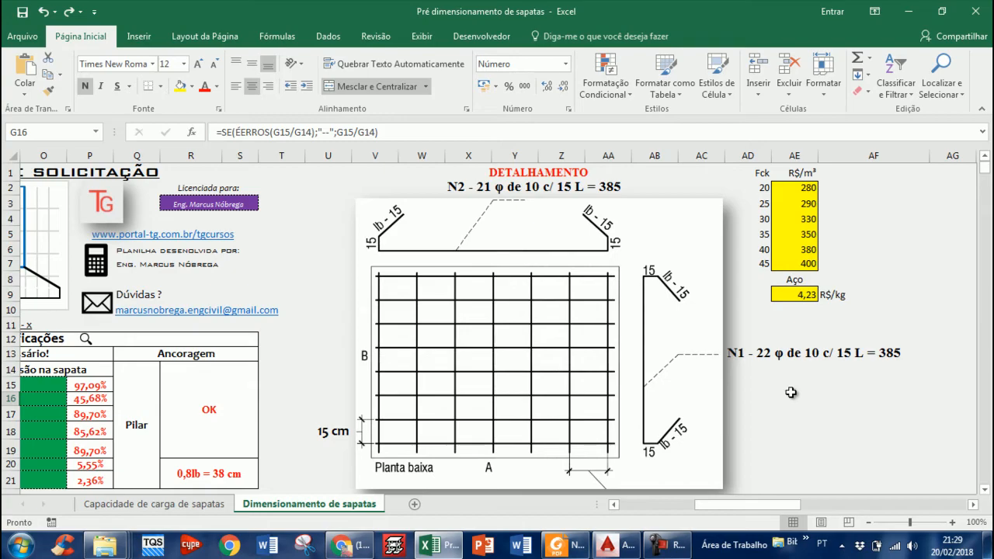
pyautogui.moveTo(739, 503); pyautogui.dragTo(712, 518)
pyautogui.moveTo(848, 518); pyautogui.dragTo(788, 518)
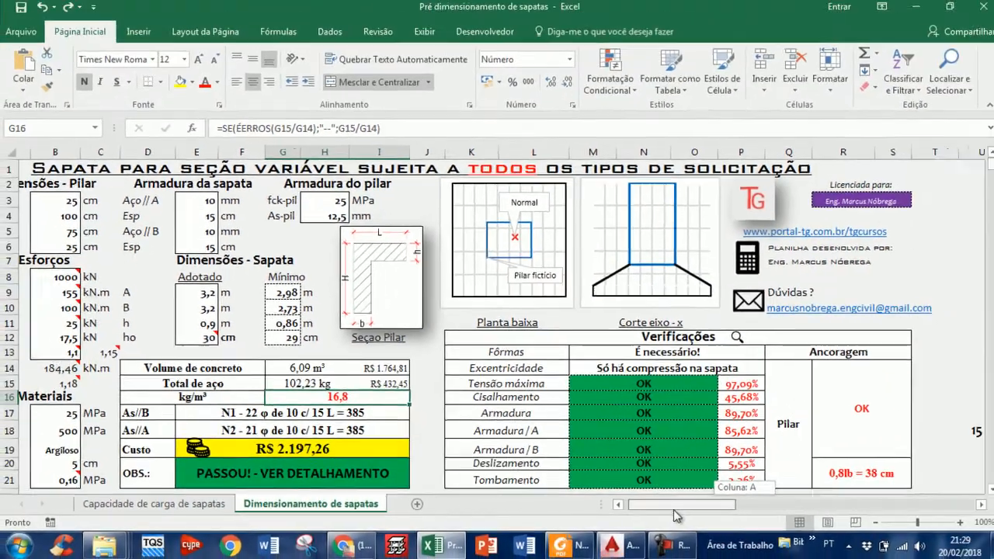
pyautogui.moveTo(673, 510); pyautogui.dragTo(740, 506)
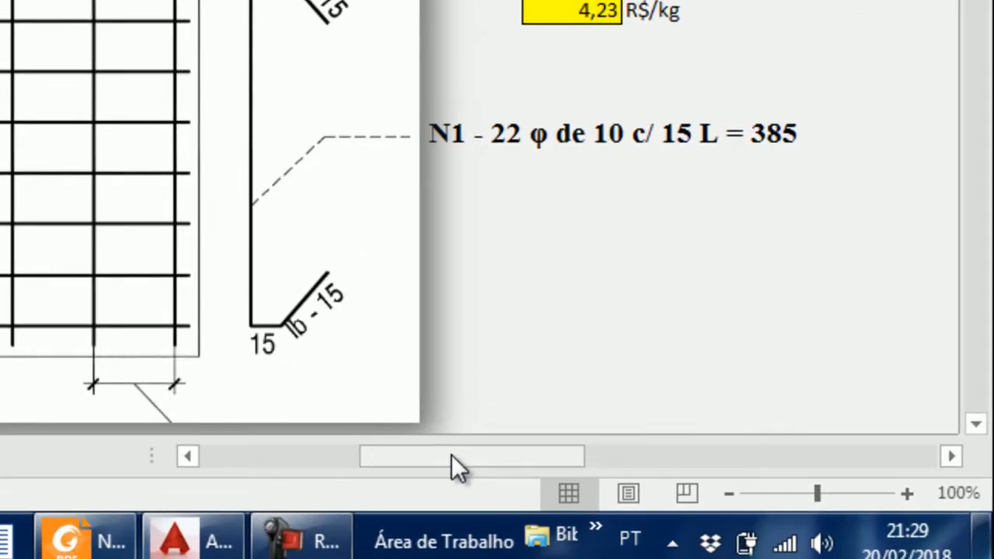
pyautogui.moveTo(735, 506); pyautogui.dragTo(733, 505)
pyautogui.moveTo(440, 458); pyautogui.dragTo(465, 469)
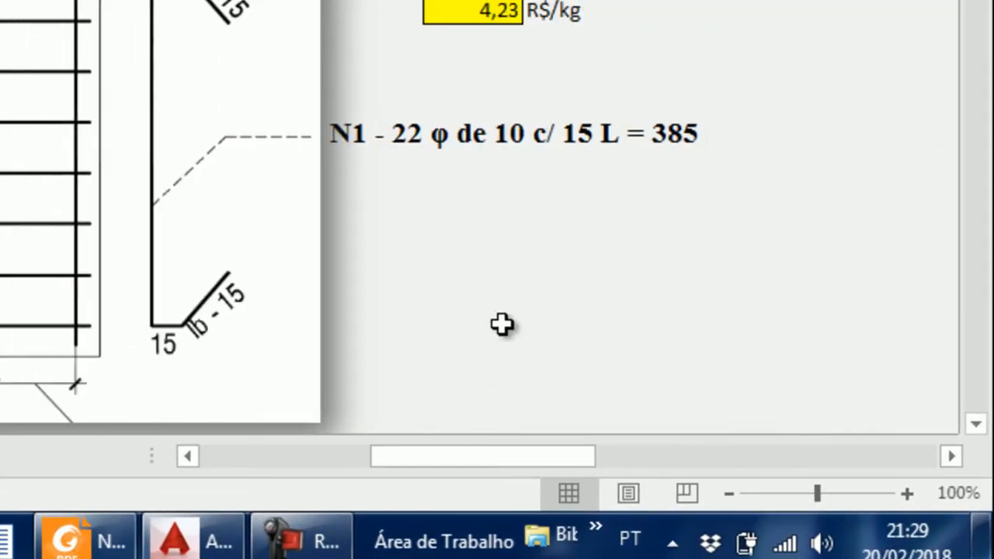
# Set the unit price of fck 25 concrete to 330 R$/m³ and check the footing's total cost.
pyautogui.scroll(-3, 466, 321)
pyautogui.scroll(2, 455, 320)
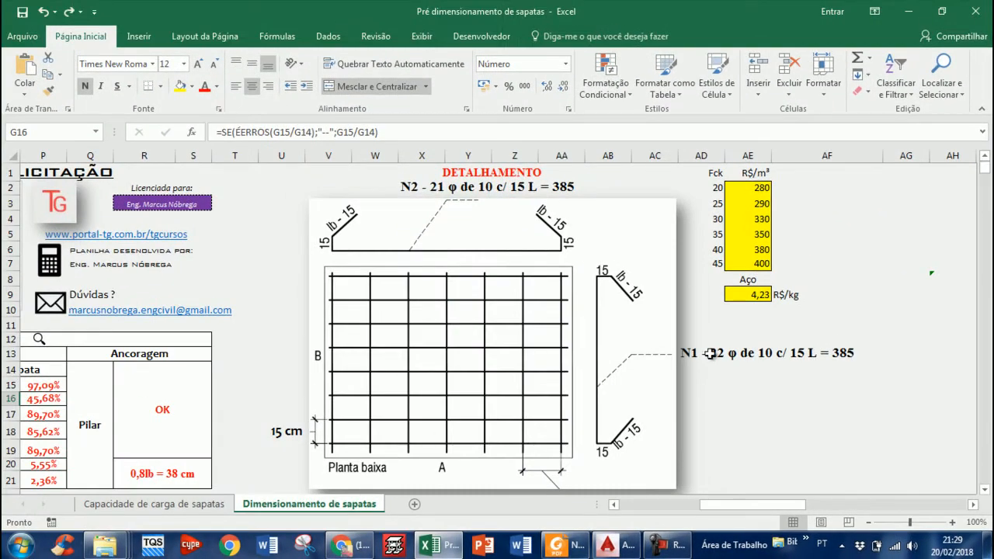
pyautogui.moveTo(753, 188); pyautogui.dragTo(752, 263)
pyautogui.click(780, 252)
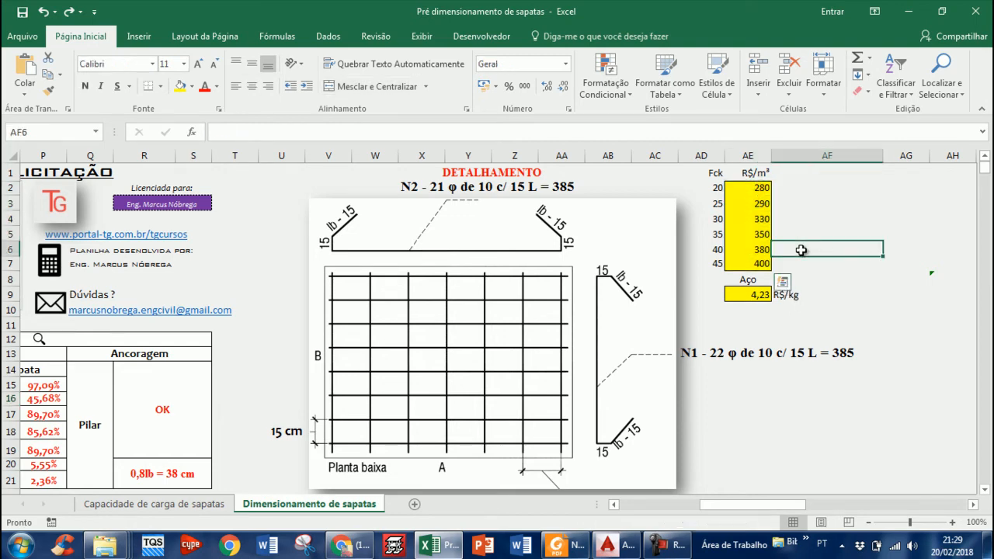
pyautogui.click(752, 204)
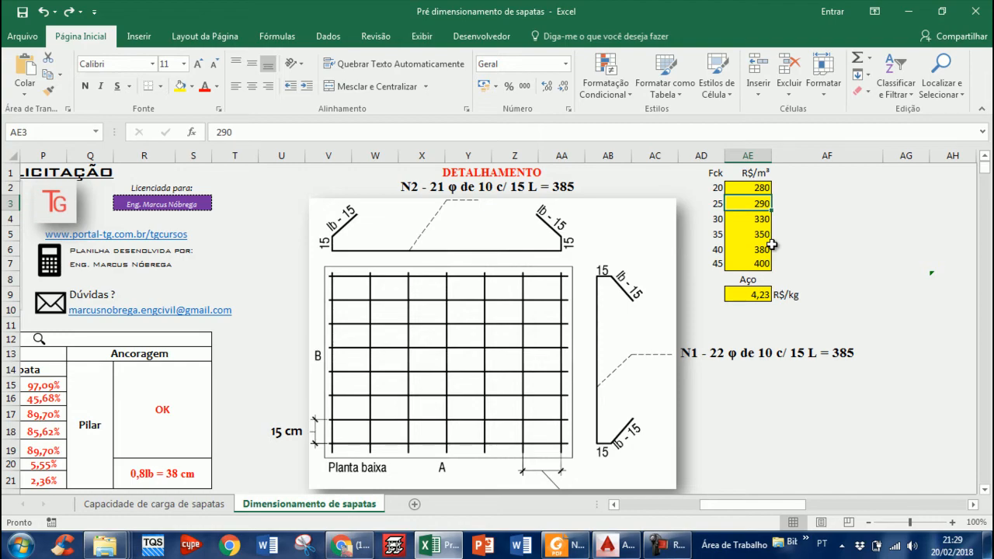
pyautogui.write('330')
pyautogui.press('Return')
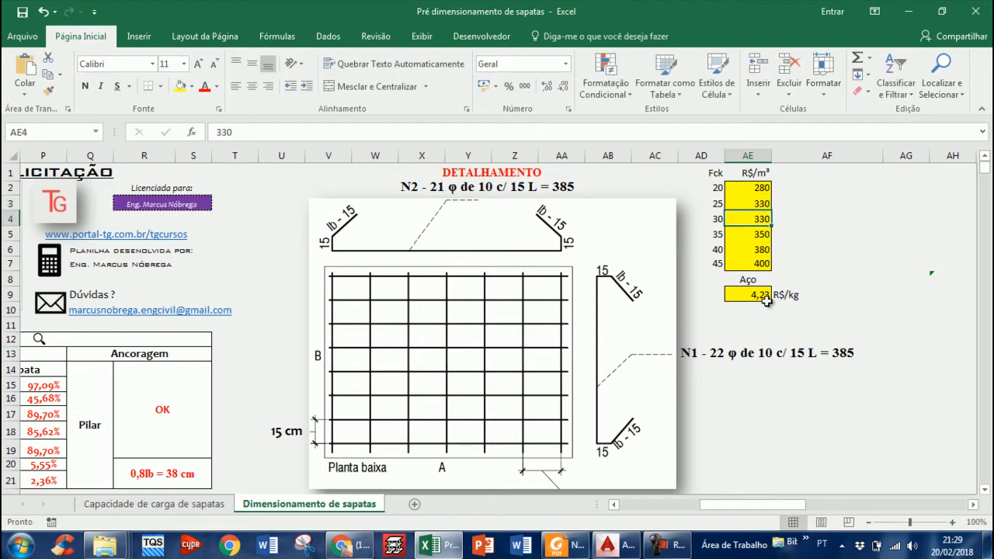
pyautogui.moveTo(743, 510); pyautogui.dragTo(663, 510)
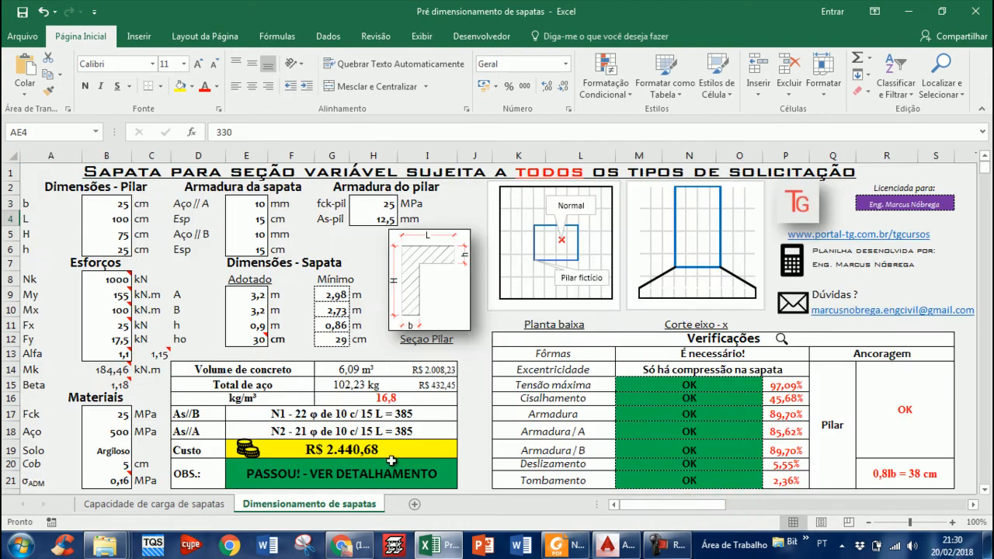
# Undo the concrete unit price change and return to the footing's cost and verifications.
pyautogui.hotkey('ctrl', 'z')
pyautogui.moveTo(740, 504); pyautogui.dragTo(621, 504)
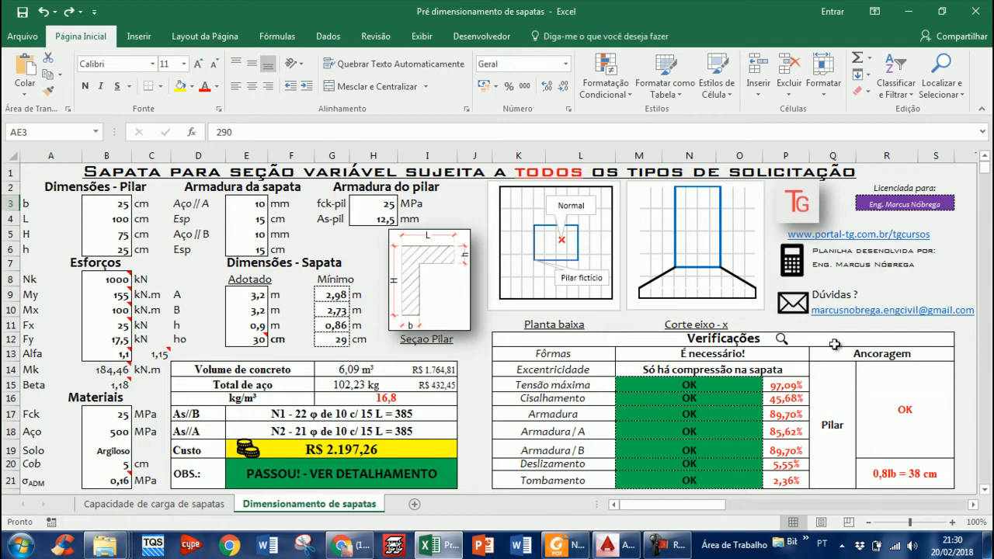
pyautogui.click(757, 340)
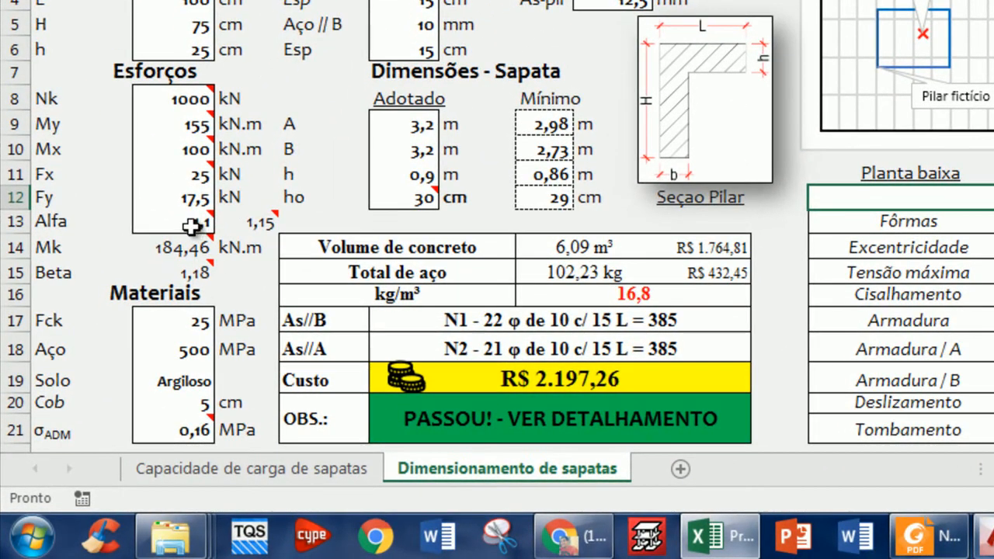
# Set the Alfa coefficient to 1,15 and check the maximum stress verification with its percentage.
pyautogui.click(191, 225)
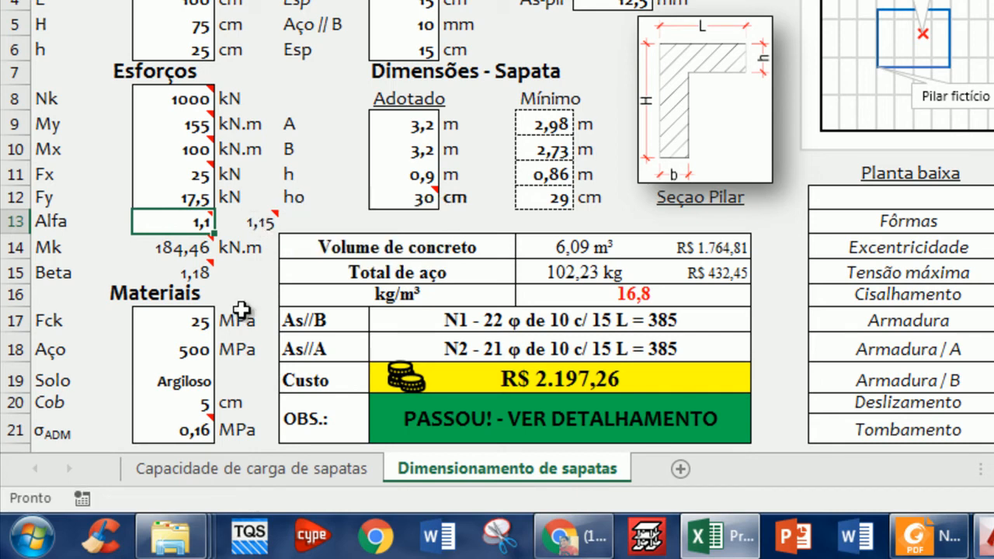
pyautogui.write('1,15')
pyautogui.press('Return')
pyautogui.press('Up')
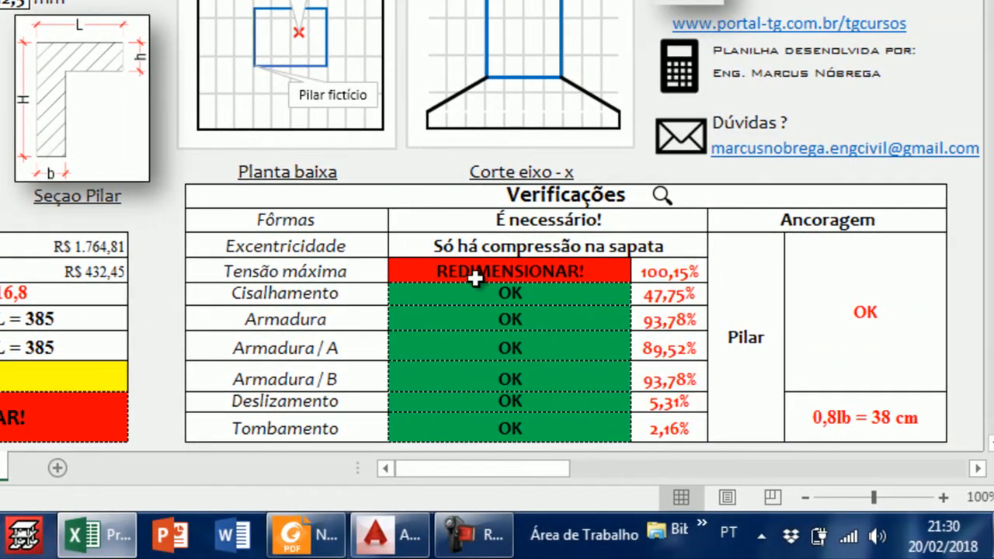
pyautogui.click(477, 271)
pyautogui.click(665, 271)
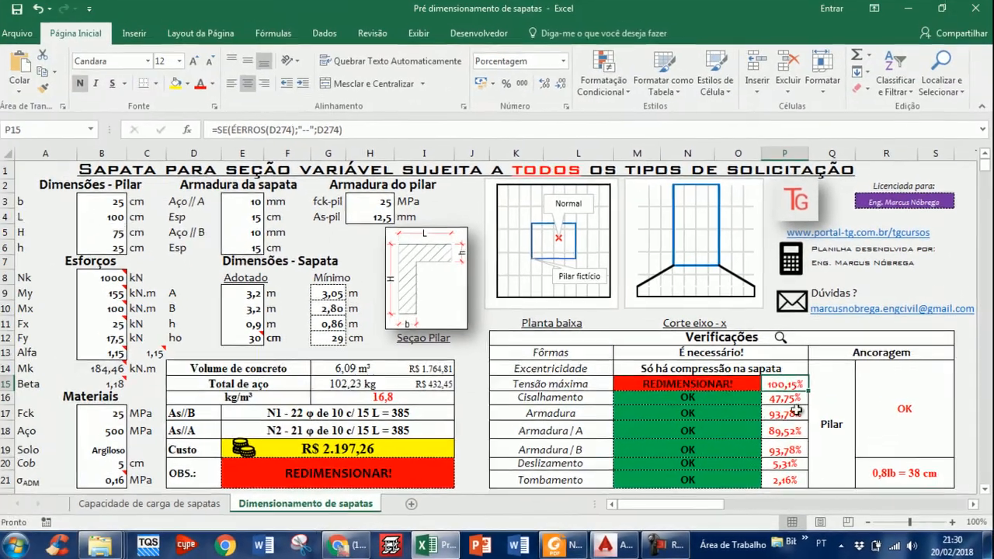
pyautogui.press('F2')
pyautogui.press('Escape')
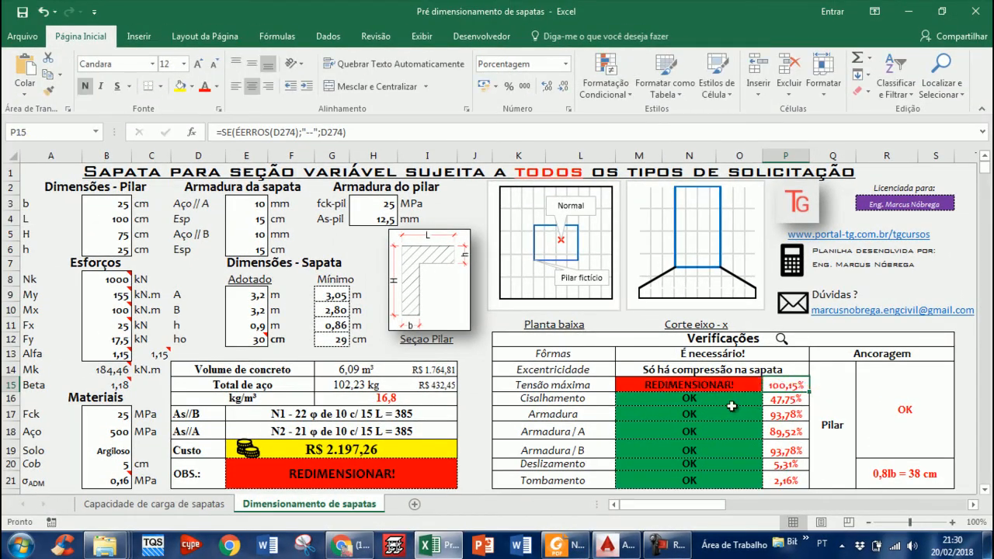
# Try 3,21 m, 3,2 m and 3,201 m for footing dimension A and compare the maximum stress verification.
pyautogui.click(253, 295)
pyautogui.write('3,')
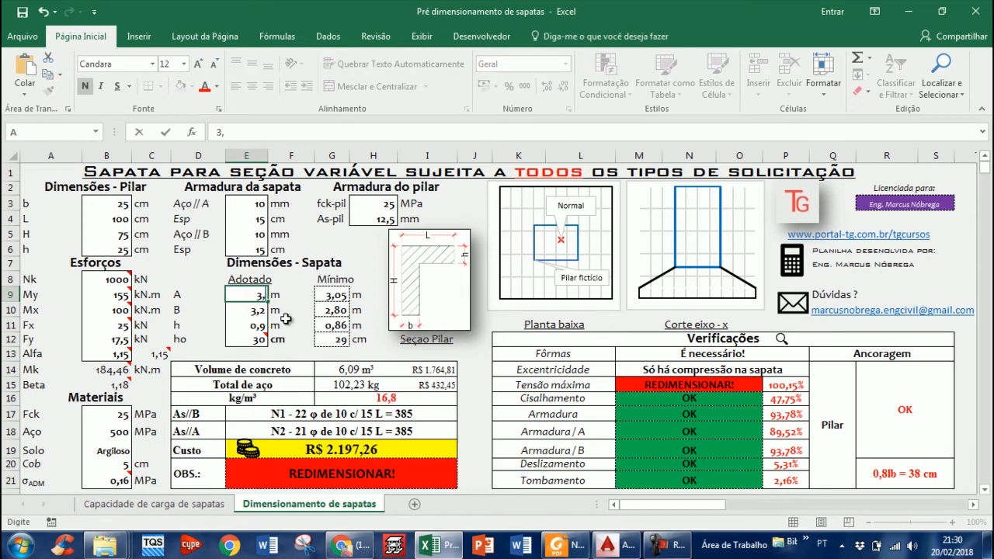
pyautogui.write('21')
pyautogui.press('Return')
pyautogui.press('Up')
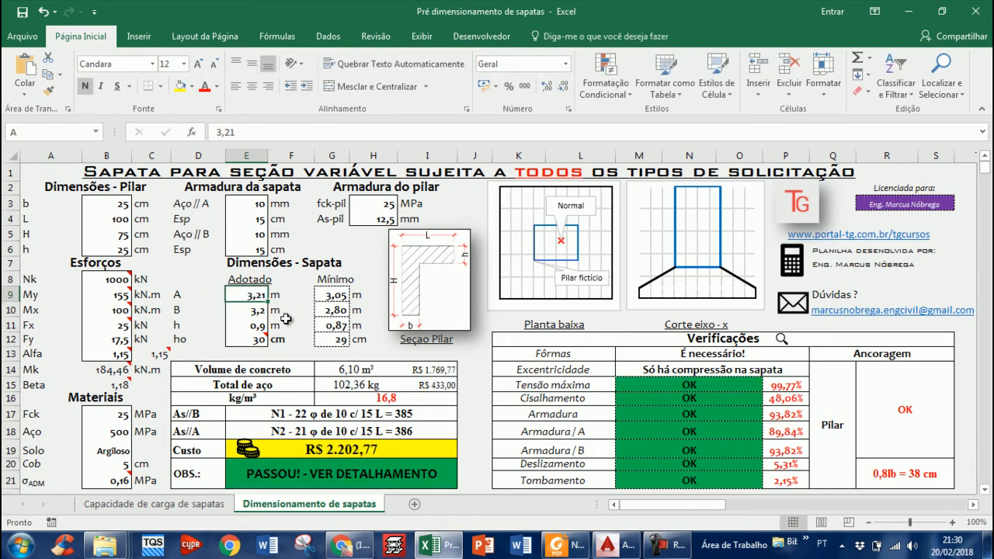
pyautogui.write('3,')
pyautogui.press('Return')
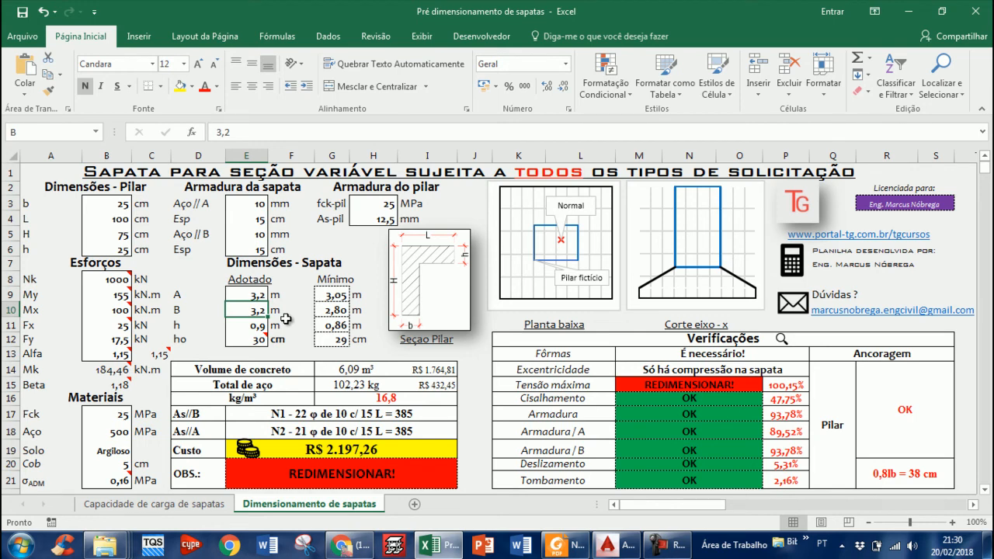
pyautogui.press('Up')
pyautogui.write('3,201')
pyautogui.hotkey('ctrl', 'Return')
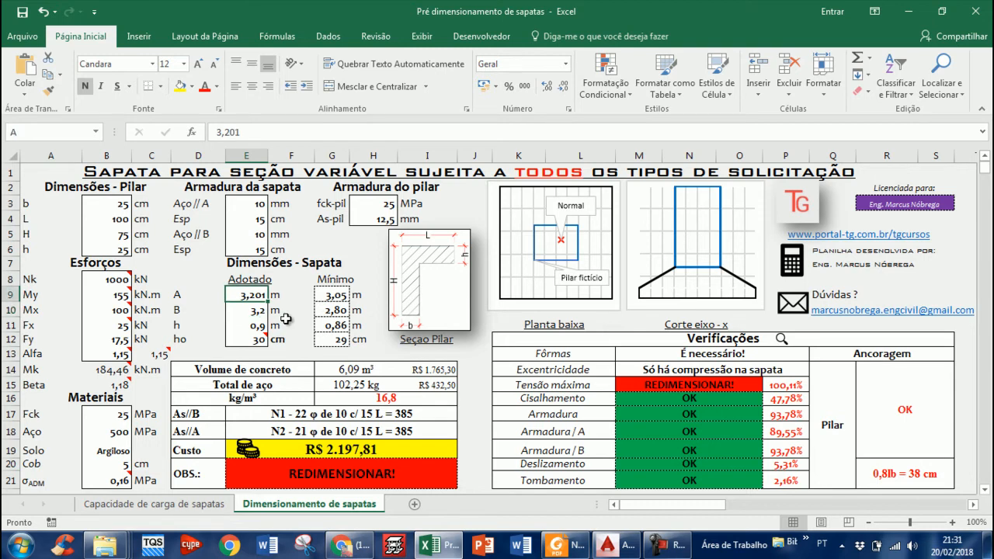
# Set both adopted footing dimensions A and B to 3,3 m.
pyautogui.write('3')
pyautogui.press('Return')
pyautogui.write('3,3')
pyautogui.press('Return')
pyautogui.press('Up')
pyautogui.write('3,2')
pyautogui.press('BackSpace')
pyautogui.write('3')
pyautogui.press('Return')
pyautogui.press('Up')
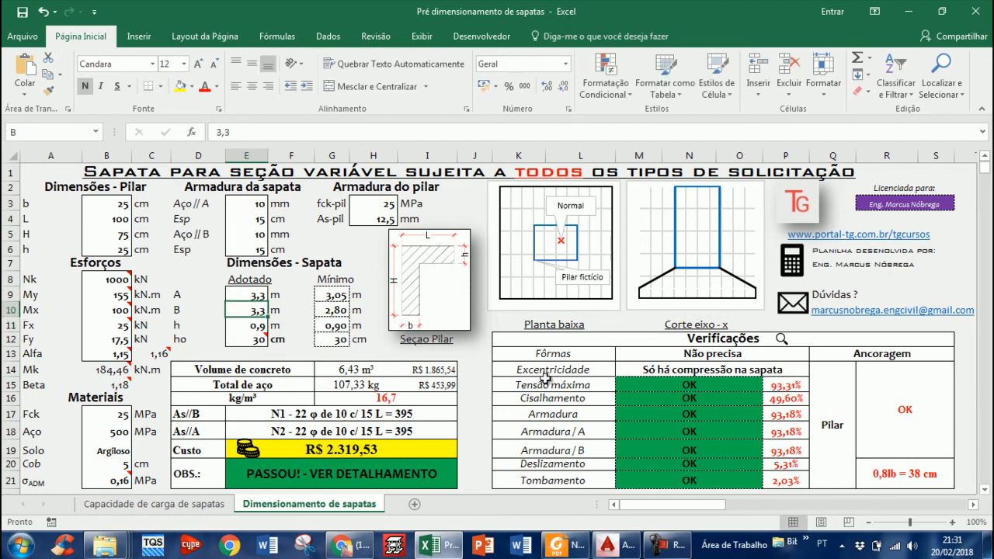
# Examine the calculation memory from the centre of gravity and footing dimensions through the corner stresses and eccentricities.
pyautogui.scroll(-7, 304, 364)
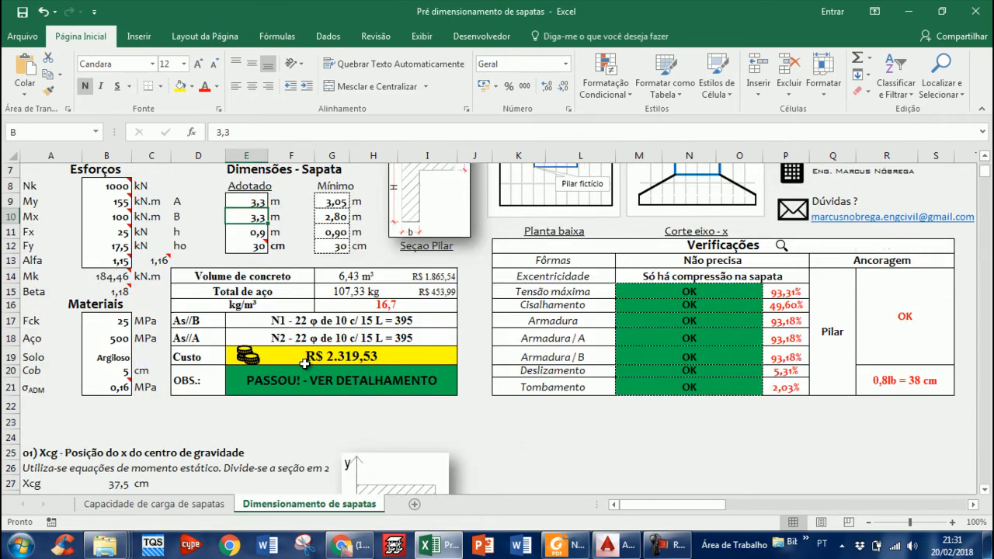
pyautogui.scroll(-9, 149, 230)
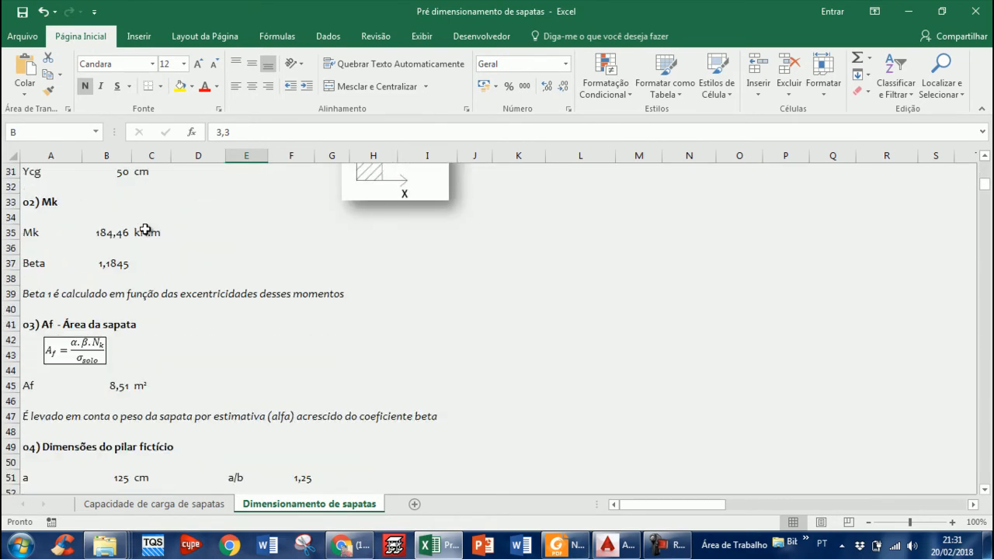
pyautogui.scroll(-16, 144, 230)
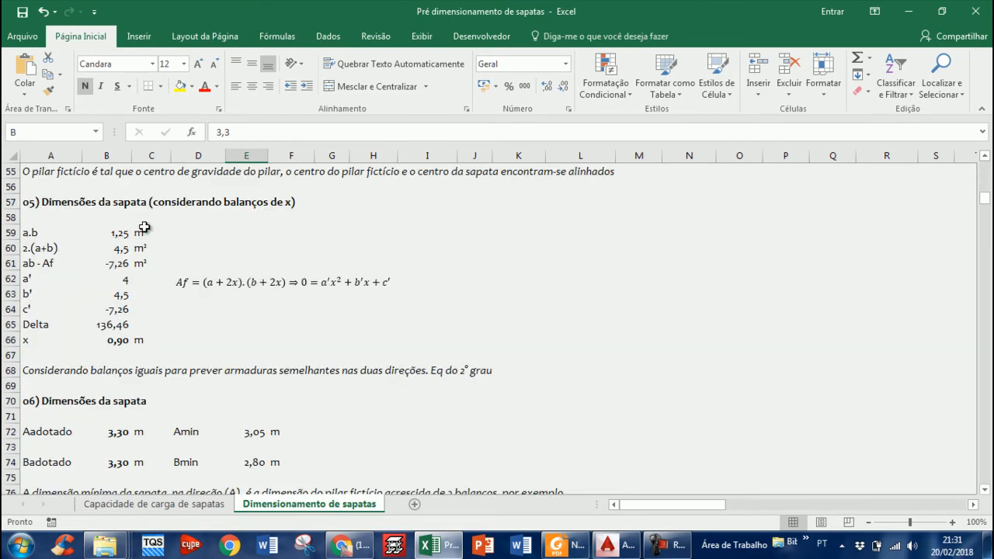
pyautogui.scroll(-20, 144, 227)
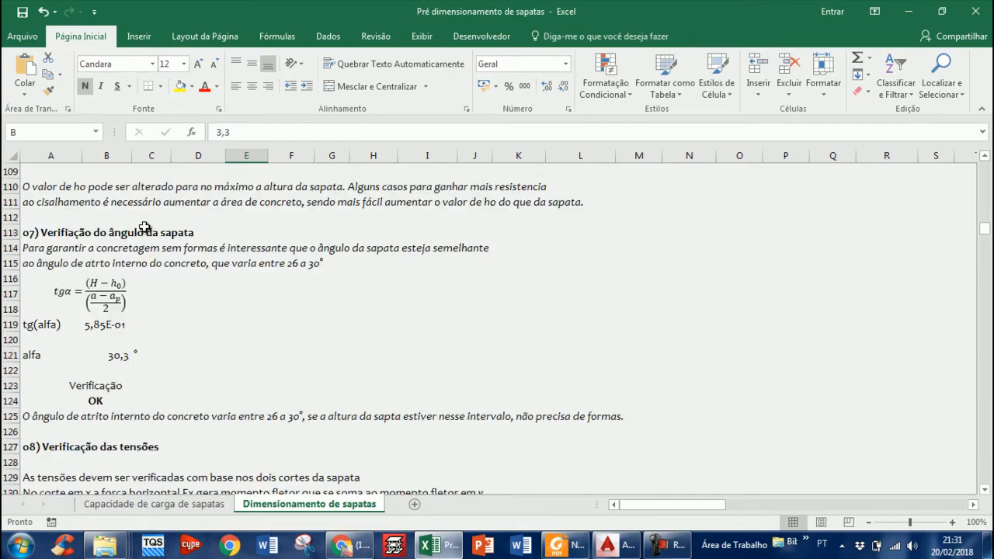
pyautogui.scroll(-14, 145, 229)
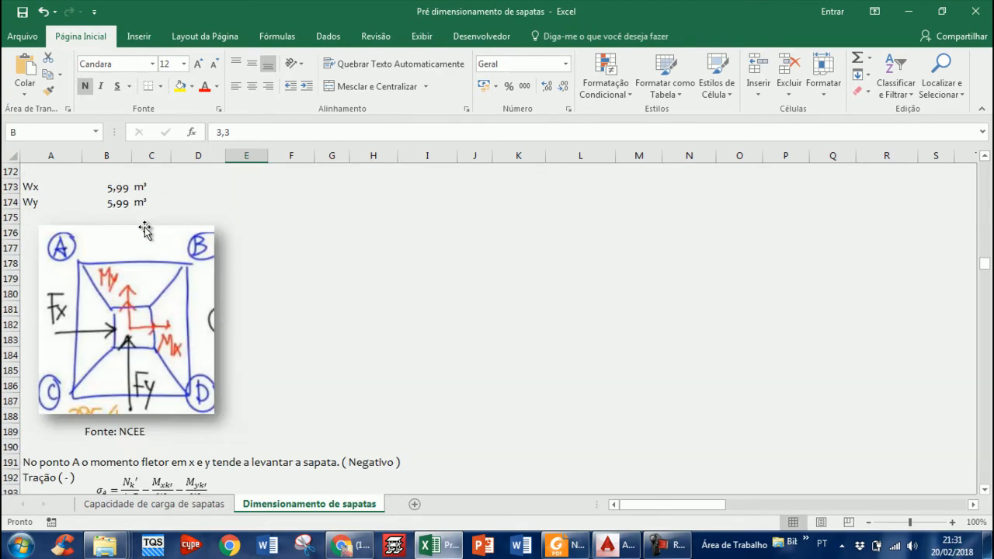
pyautogui.scroll(-7, 144, 228)
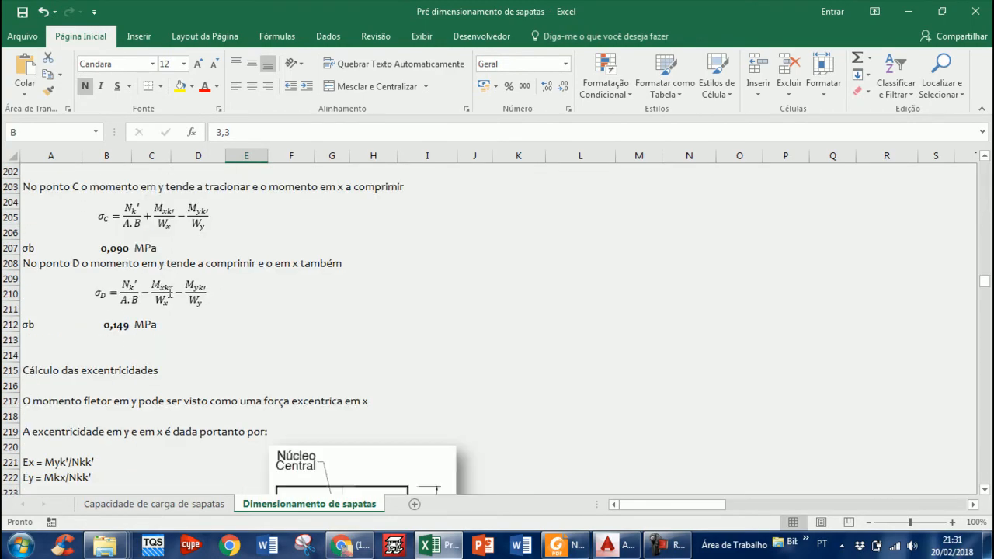
pyautogui.scroll(-13, 286, 227)
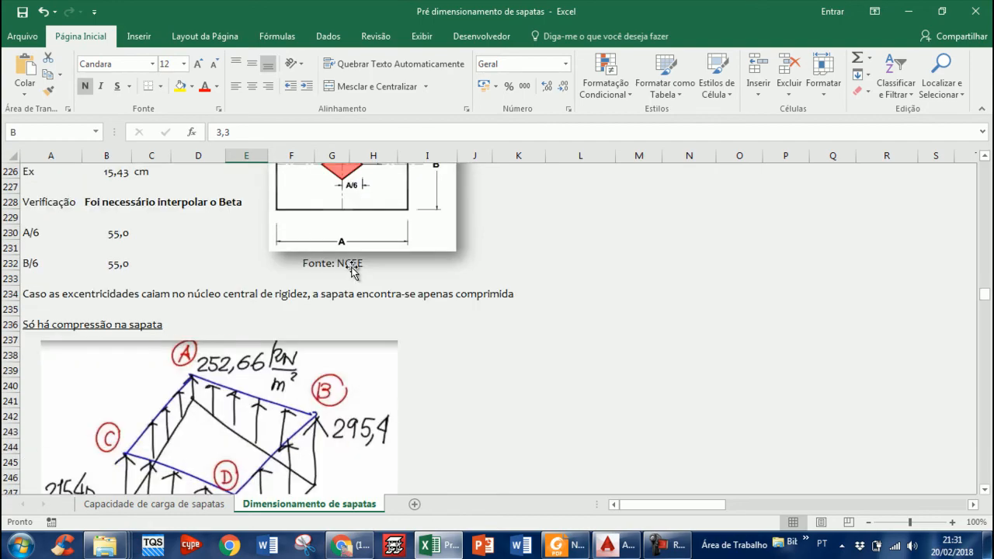
# Examine the shear verification calculation, including its formulas, efficiency and the notes on making the footing pass.
pyautogui.scroll(-9, 161, 243)
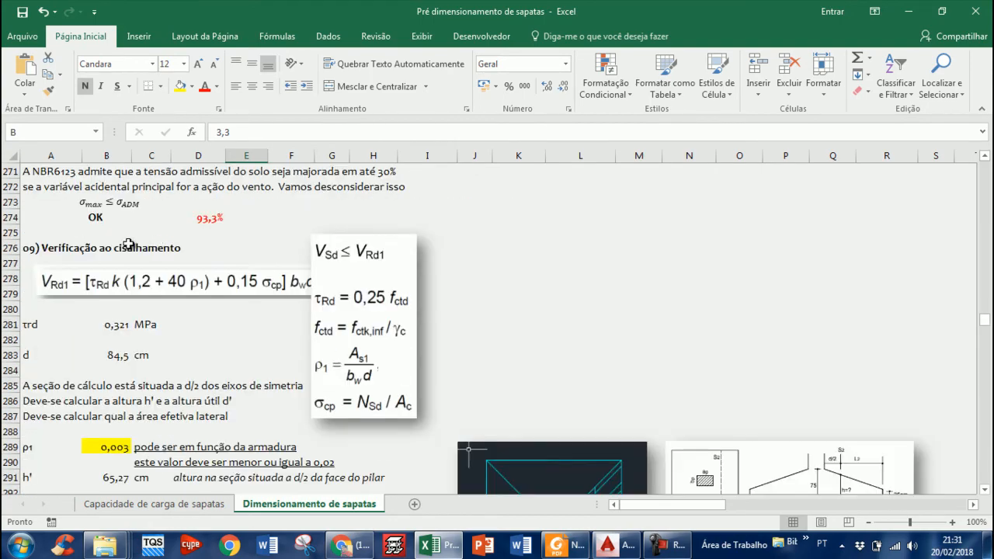
pyautogui.scroll(-1, 226, 238)
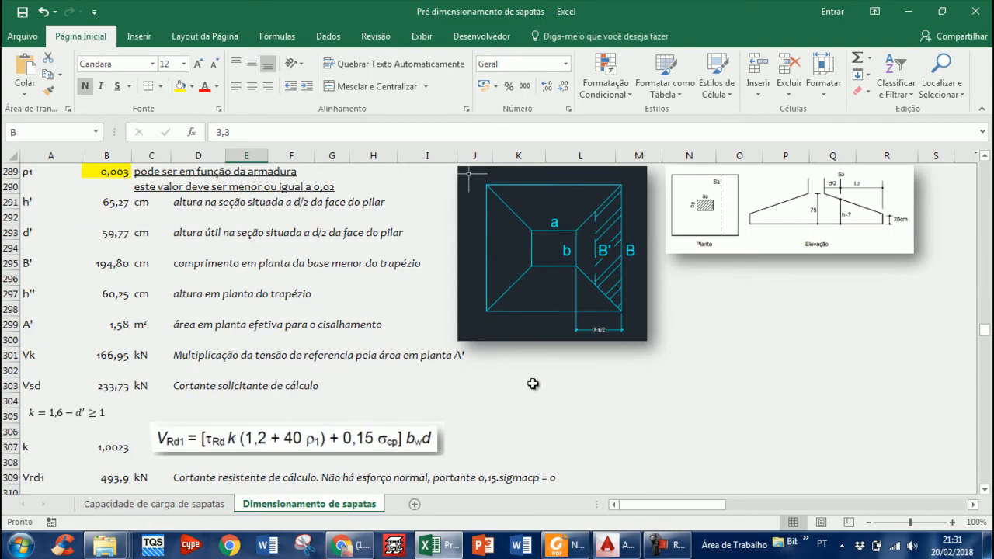
pyautogui.scroll(1, 656, 318)
pyautogui.scroll(-2, 214, 295)
pyautogui.scroll(-3, 215, 295)
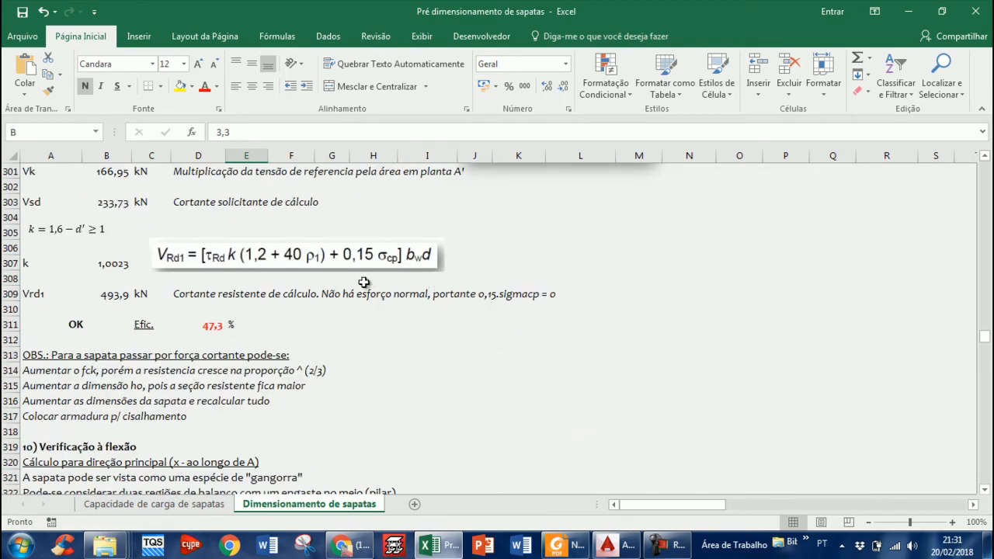
pyautogui.scroll(-3, 318, 282)
pyautogui.scroll(1, 215, 236)
pyautogui.scroll(1, 111, 249)
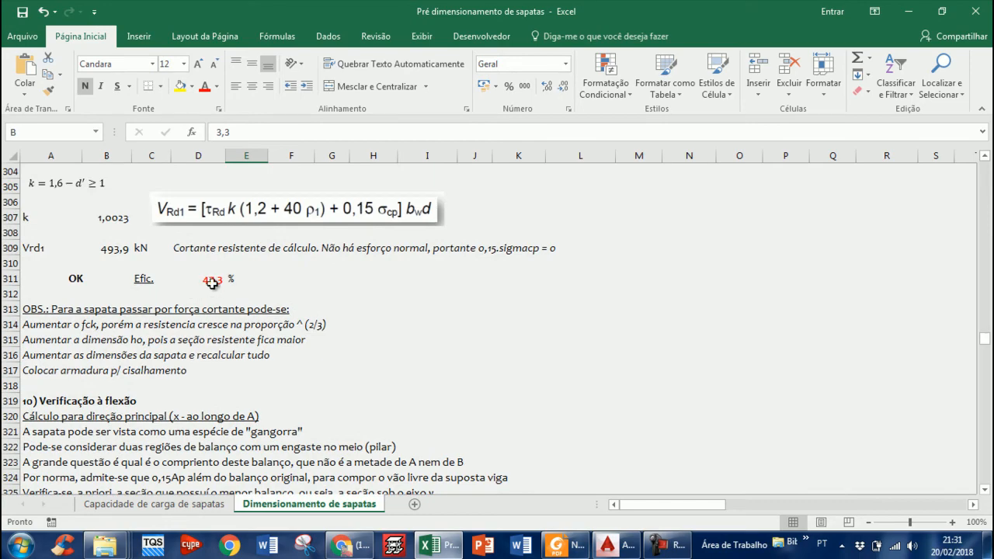
pyautogui.scroll(-5, 195, 287)
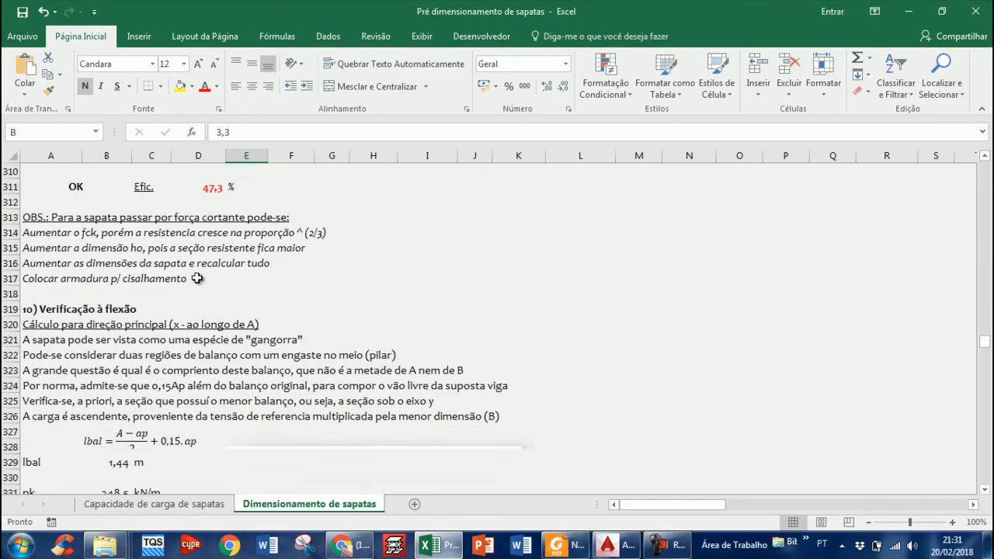
# Examine the bending verification, covering the cantilever span, required steel, minimum reinforcement criteria and the secondary direction along B.
pyautogui.scroll(-3, 281, 281)
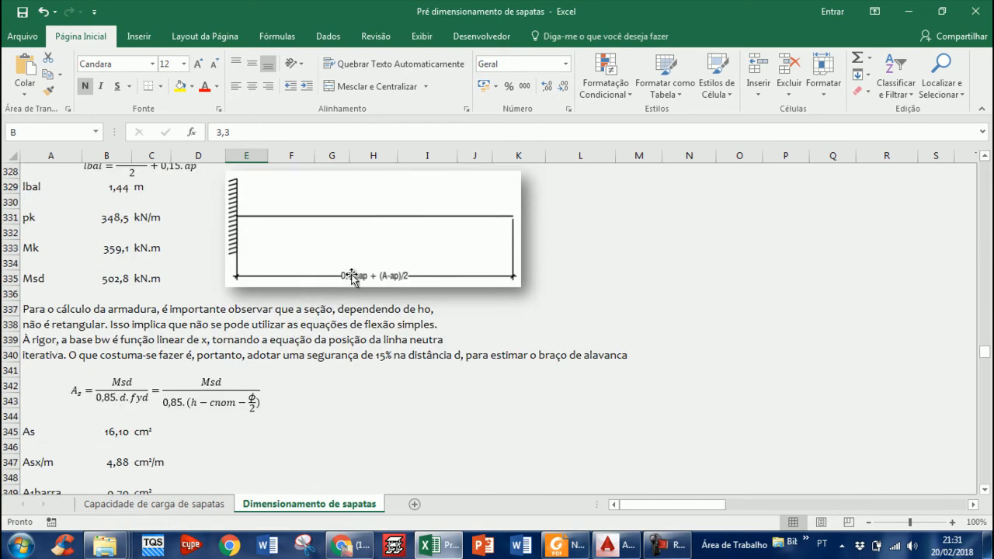
pyautogui.scroll(2, 264, 256)
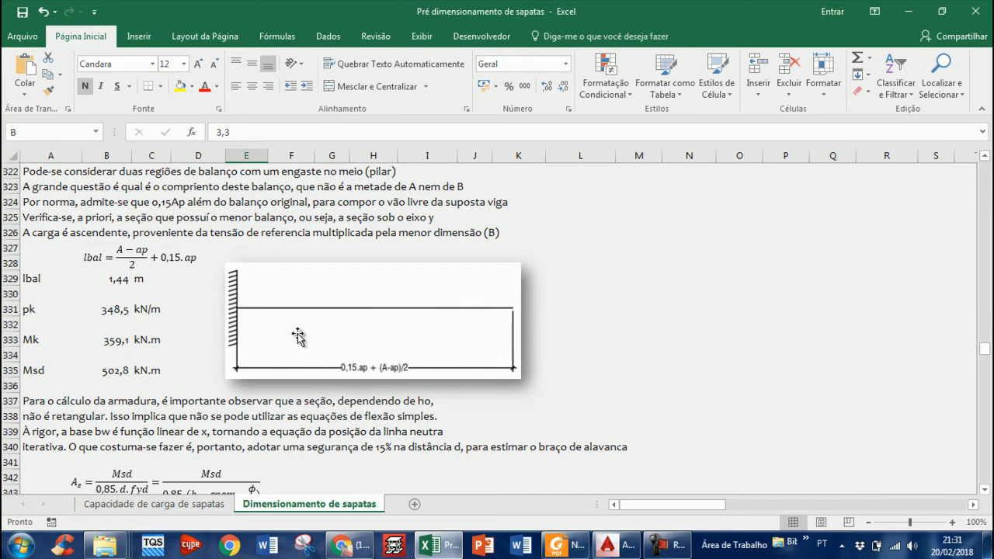
pyautogui.scroll(-1, 220, 300)
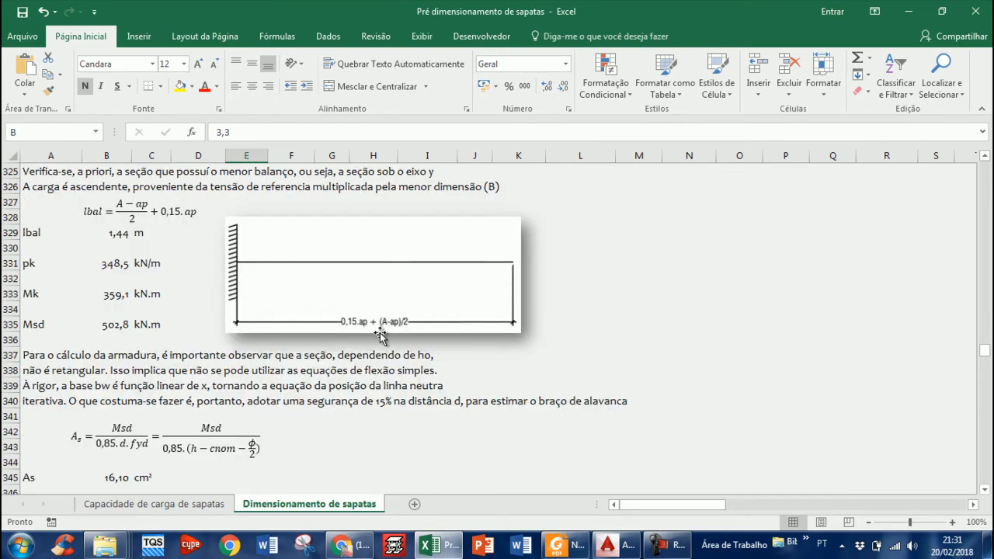
pyautogui.scroll(-15, 366, 310)
pyautogui.scroll(-3, 365, 324)
pyautogui.scroll(6, 308, 313)
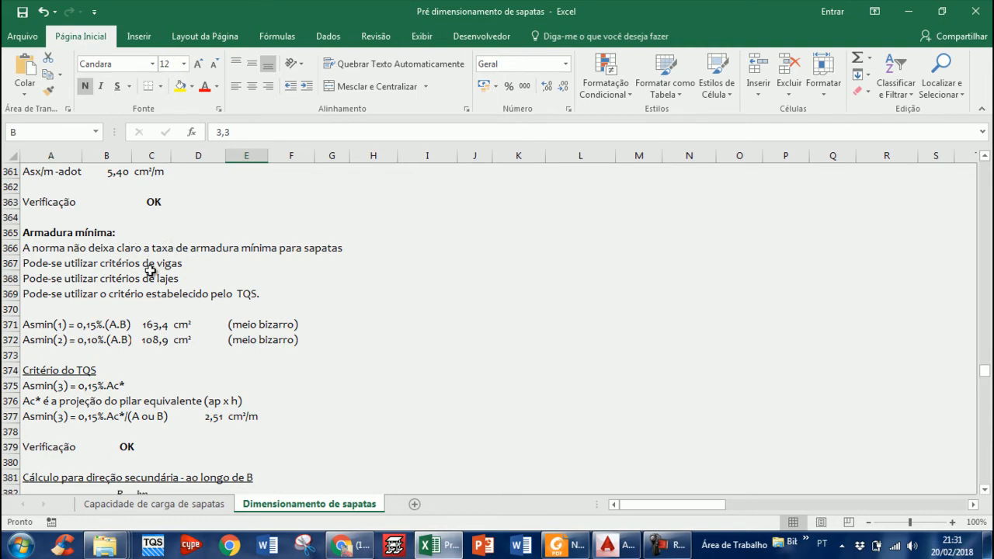
pyautogui.scroll(1, 194, 283)
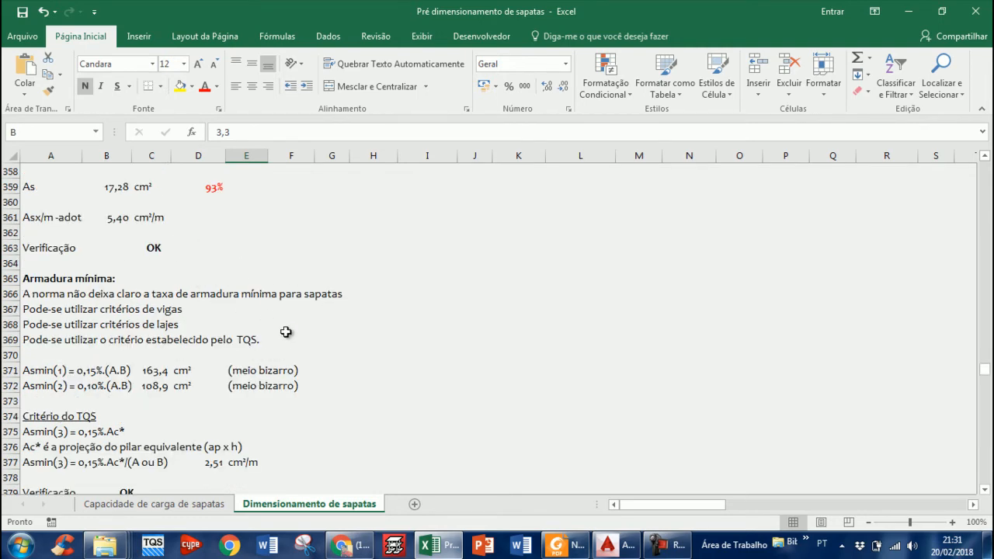
pyautogui.scroll(-3, 287, 330)
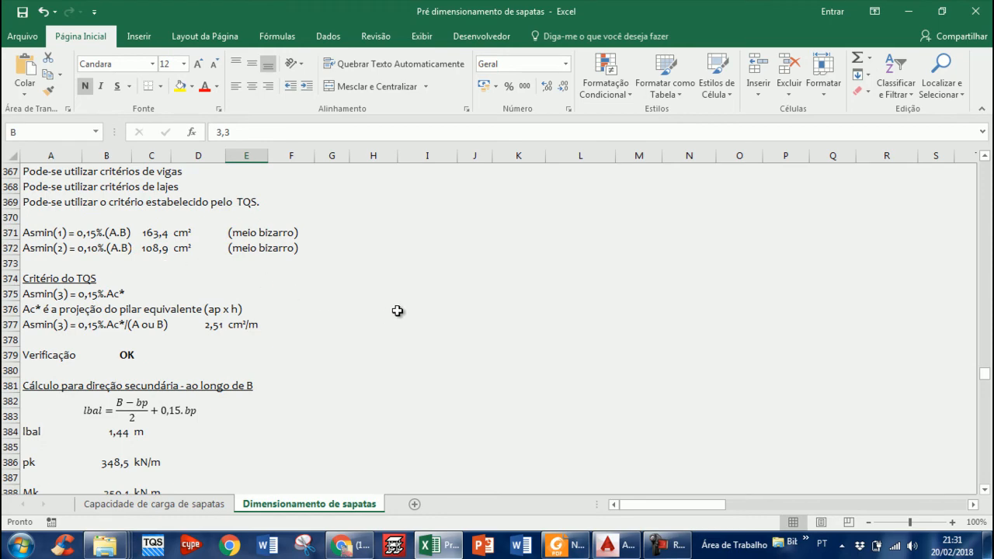
pyautogui.scroll(-9, 397, 310)
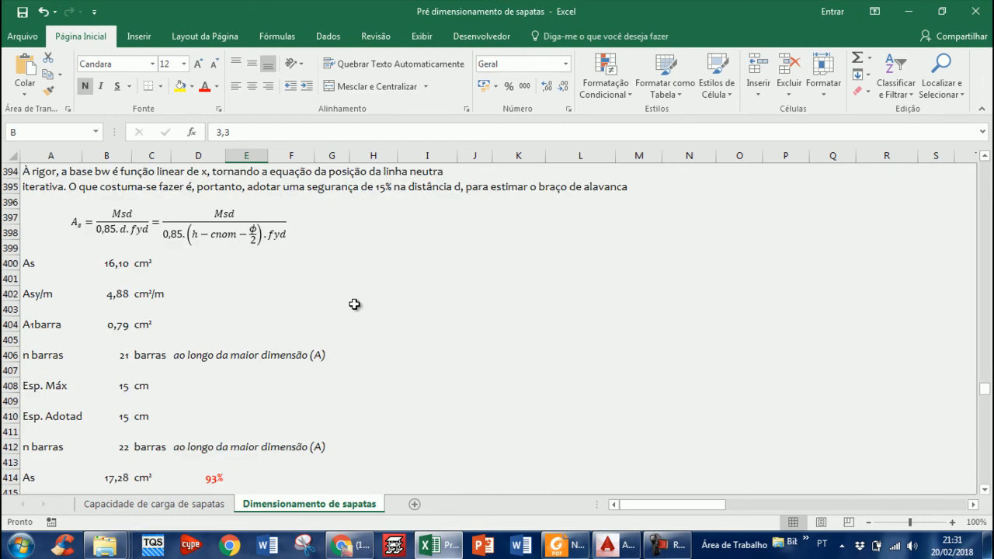
pyautogui.scroll(-5, 355, 305)
# Examine the sliding and overturning verifications, the reinforcement detailing and the effective lateral area calculation for shear.
pyautogui.scroll(-8, 474, 338)
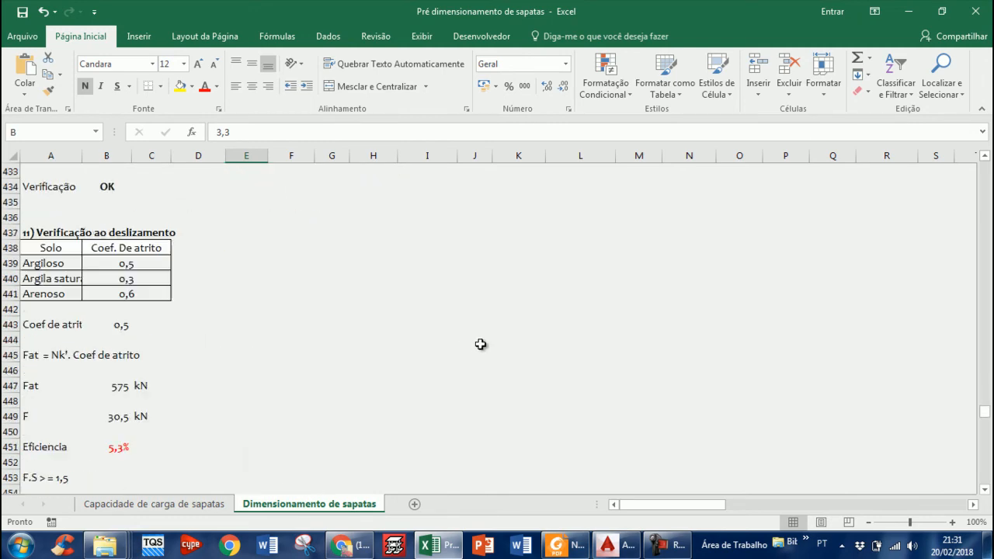
pyautogui.scroll(3, 481, 344)
pyautogui.scroll(-5, 482, 345)
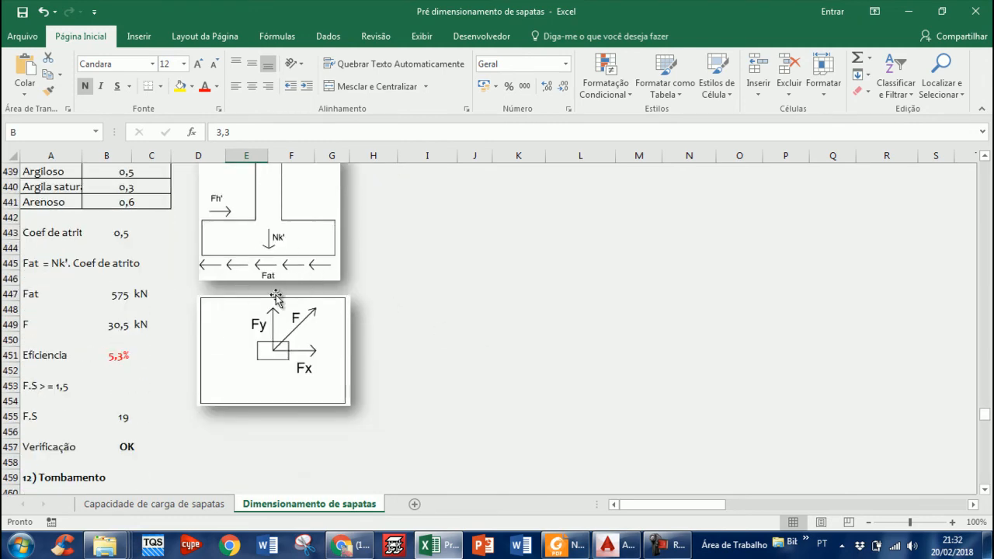
pyautogui.scroll(3, 319, 318)
pyautogui.scroll(-4, 328, 313)
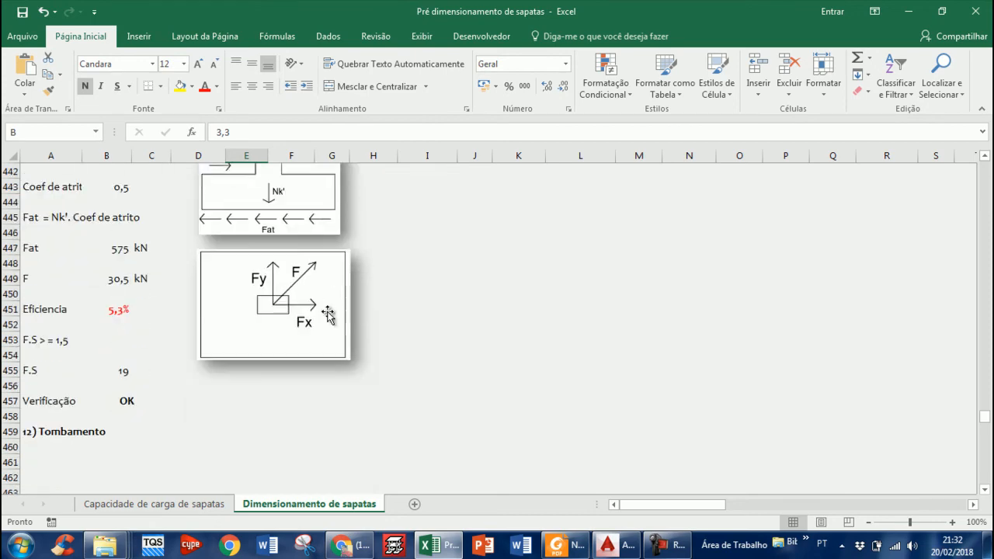
pyautogui.scroll(-9, 327, 313)
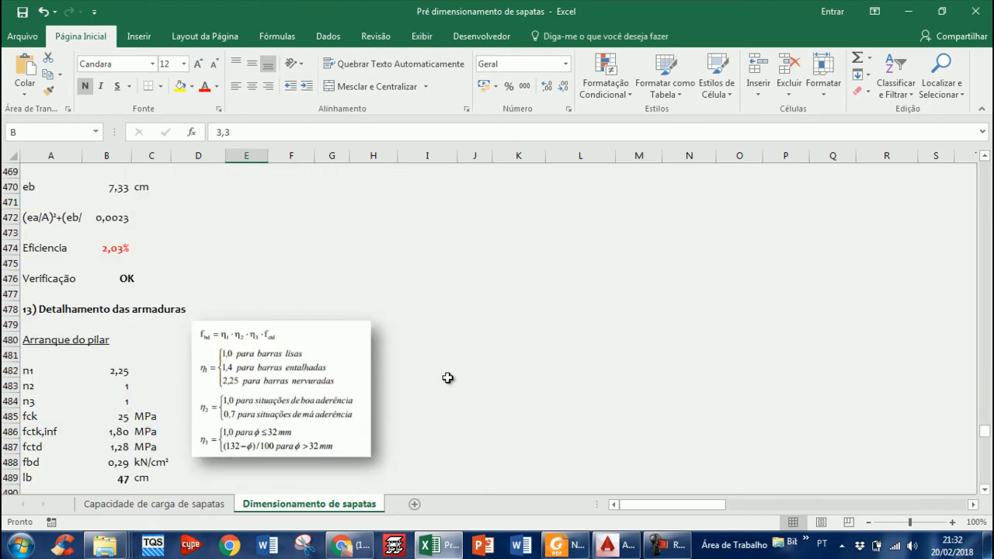
pyautogui.scroll(-13, 288, 326)
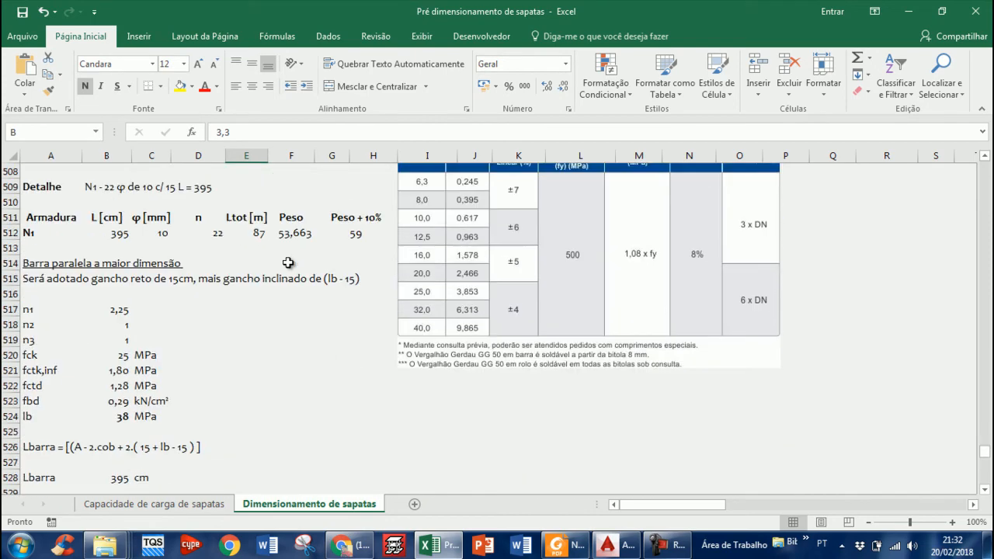
pyautogui.scroll(-13, 283, 271)
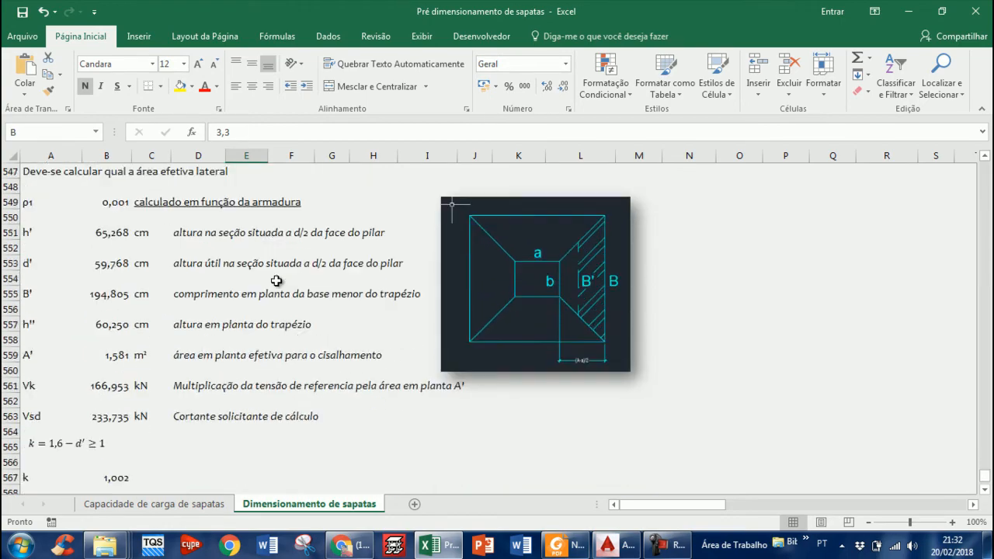
pyautogui.scroll(-7, 276, 281)
pyautogui.scroll(5, 275, 280)
# Return to the summary at the start of the sheet and review the title, website and contact details.
pyautogui.middleClick(765, 425)
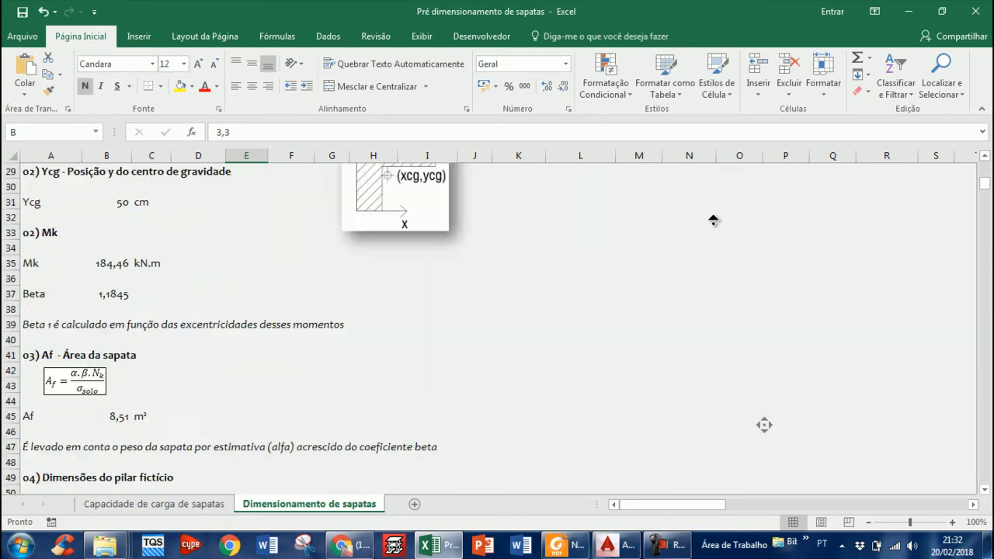
pyautogui.middleClick(710, 222)
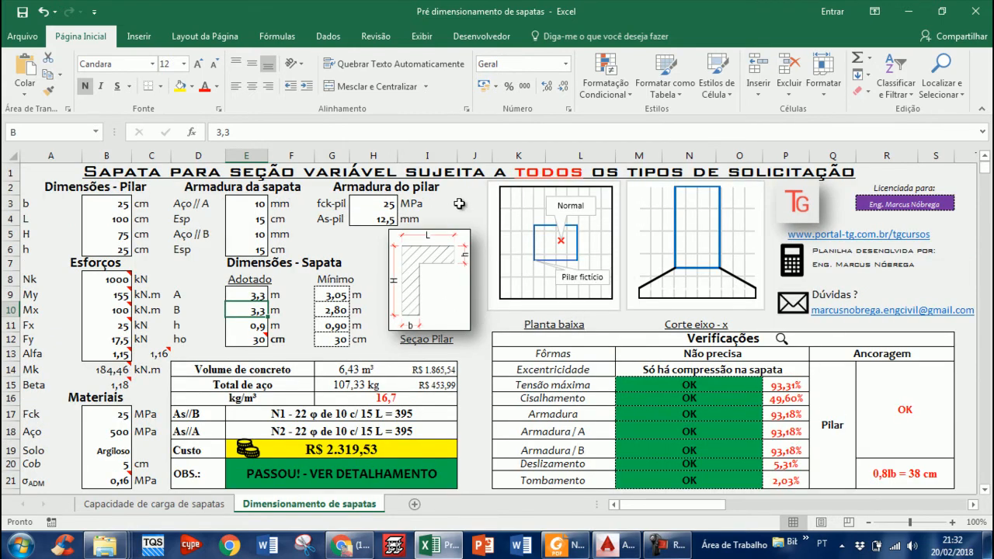
pyautogui.click(128, 172)
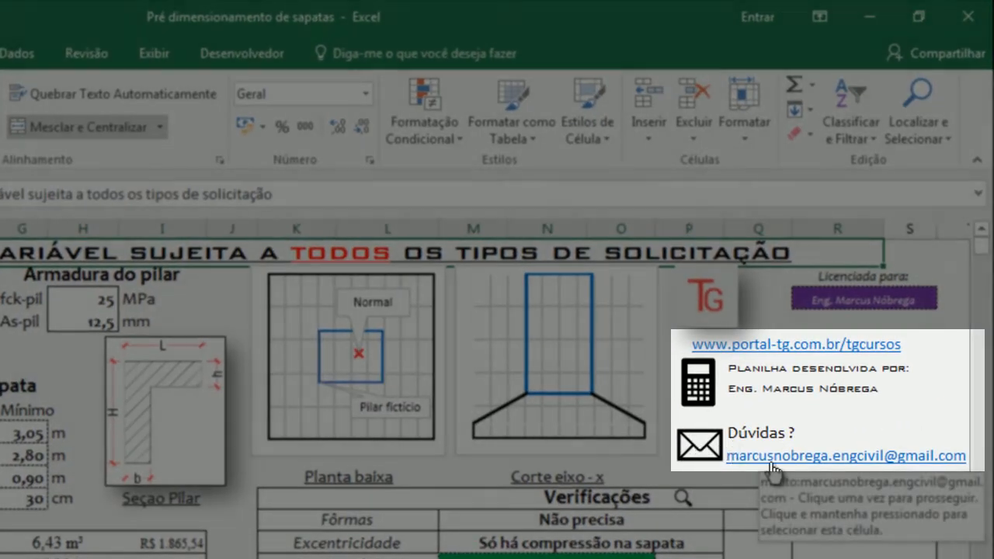
pyautogui.hscroll(3, 688, 481)
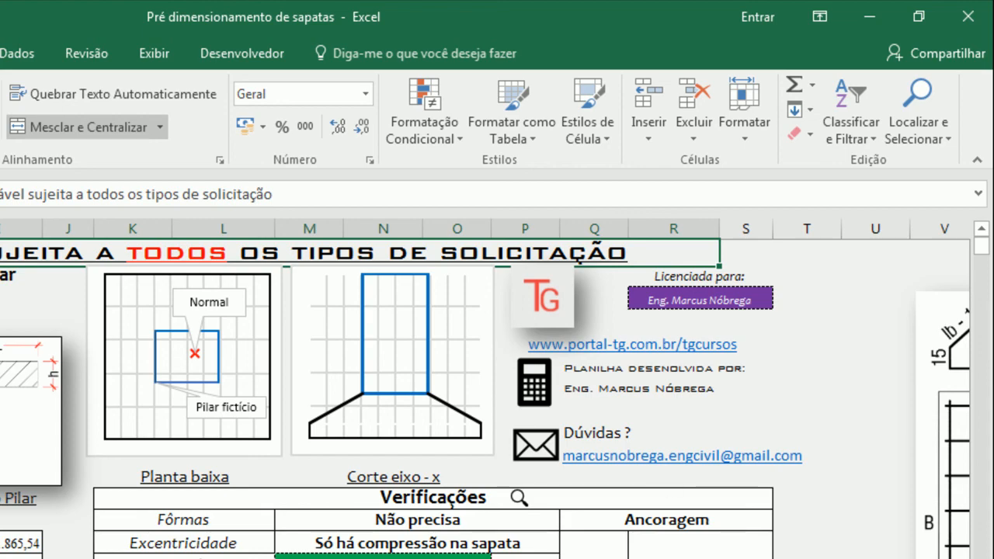
pyautogui.hscroll(-3, 485, 388)
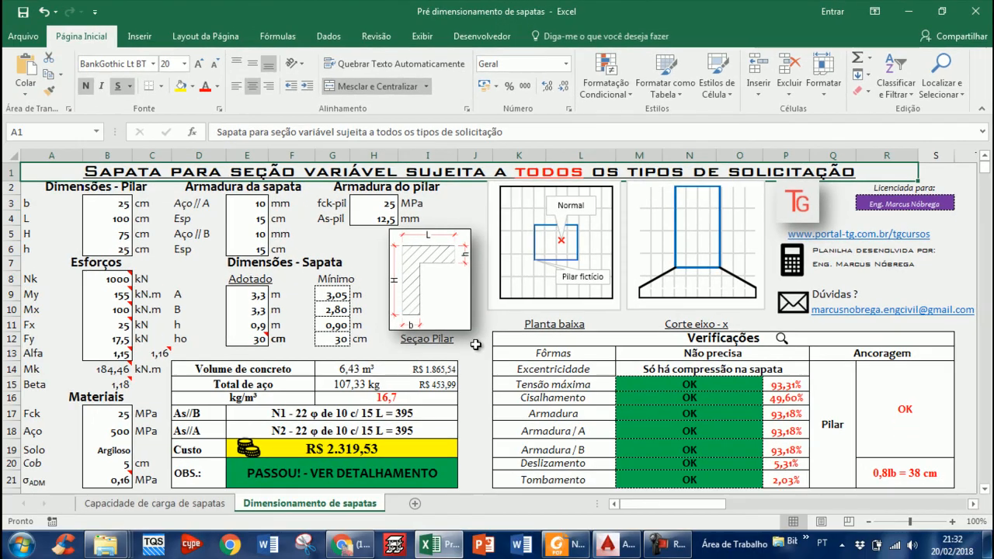
pyautogui.moveTo(233, 507); pyautogui.dragTo(230, 558)
pyautogui.moveTo(474, 390); pyautogui.dragTo(474, 463)
pyautogui.click(475, 452)
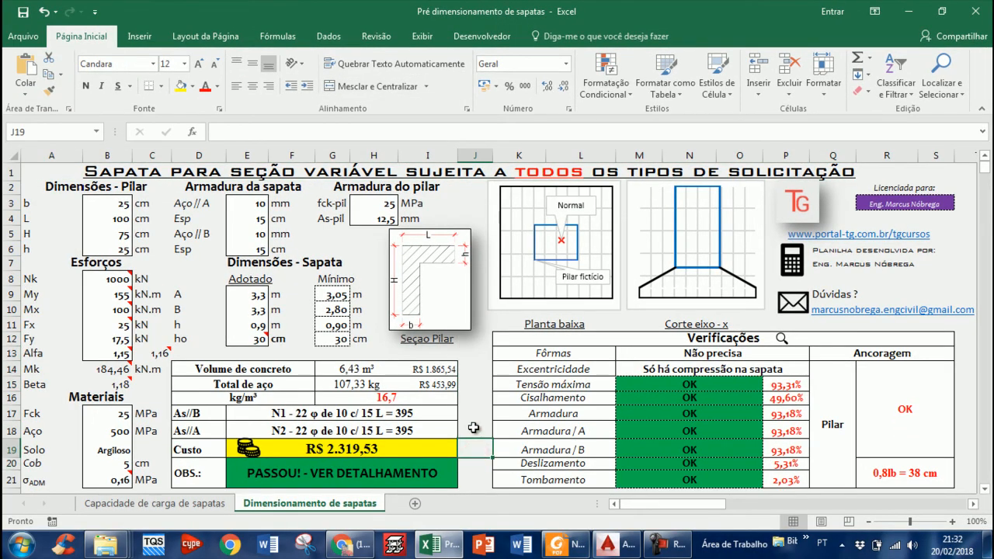